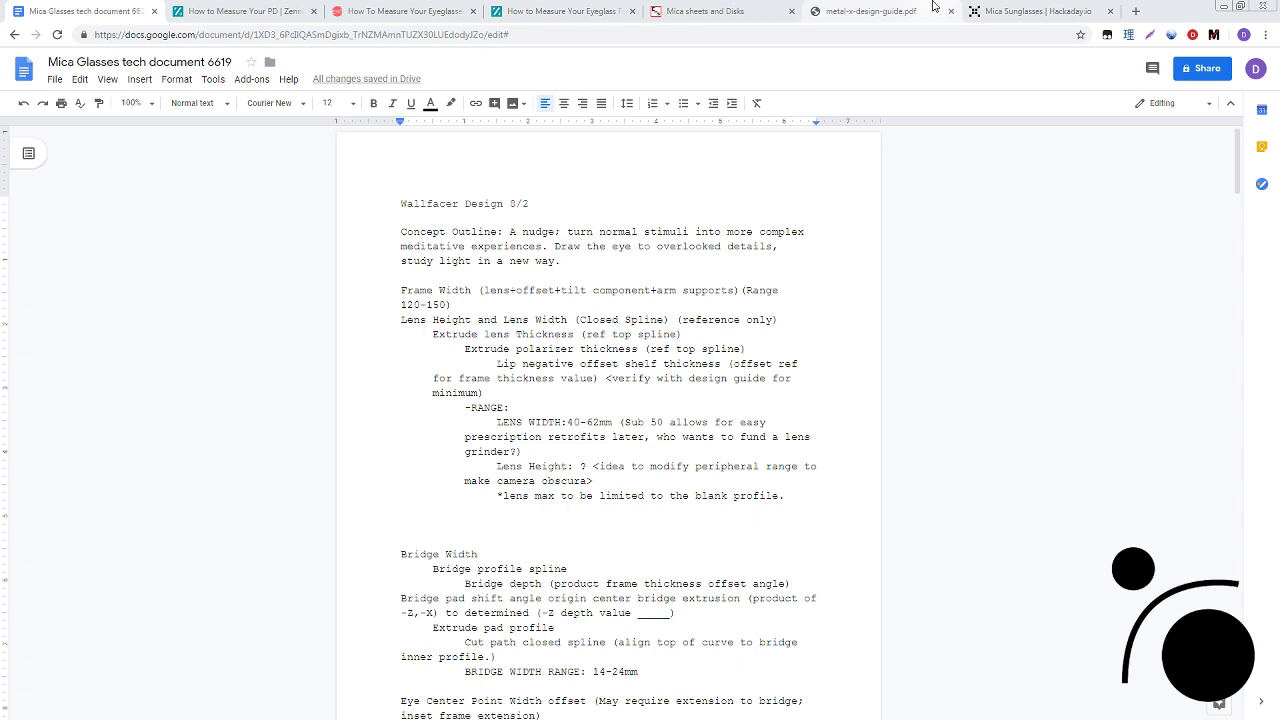
Review the concept outline and the frame, lens, bridge, hinge and arm requirements in the Mica Glasses tech document
scroll(294, 249, down, 1)
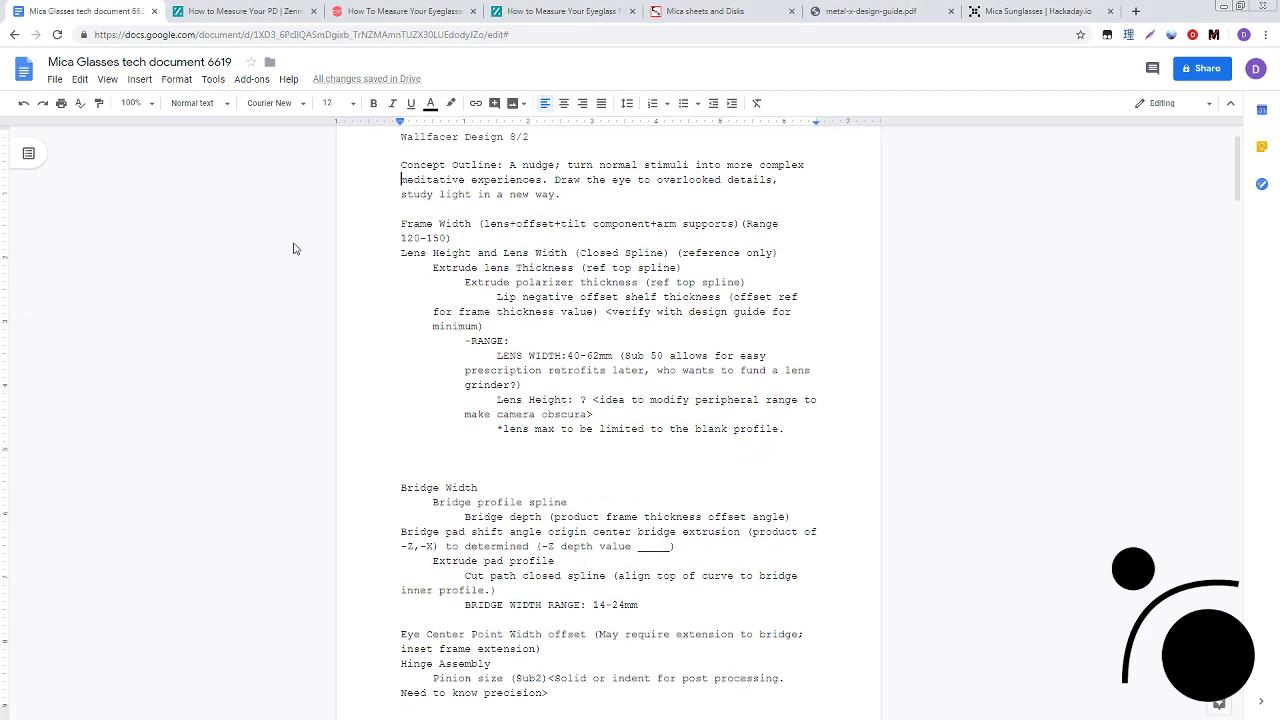
scroll(294, 249, up, 1)
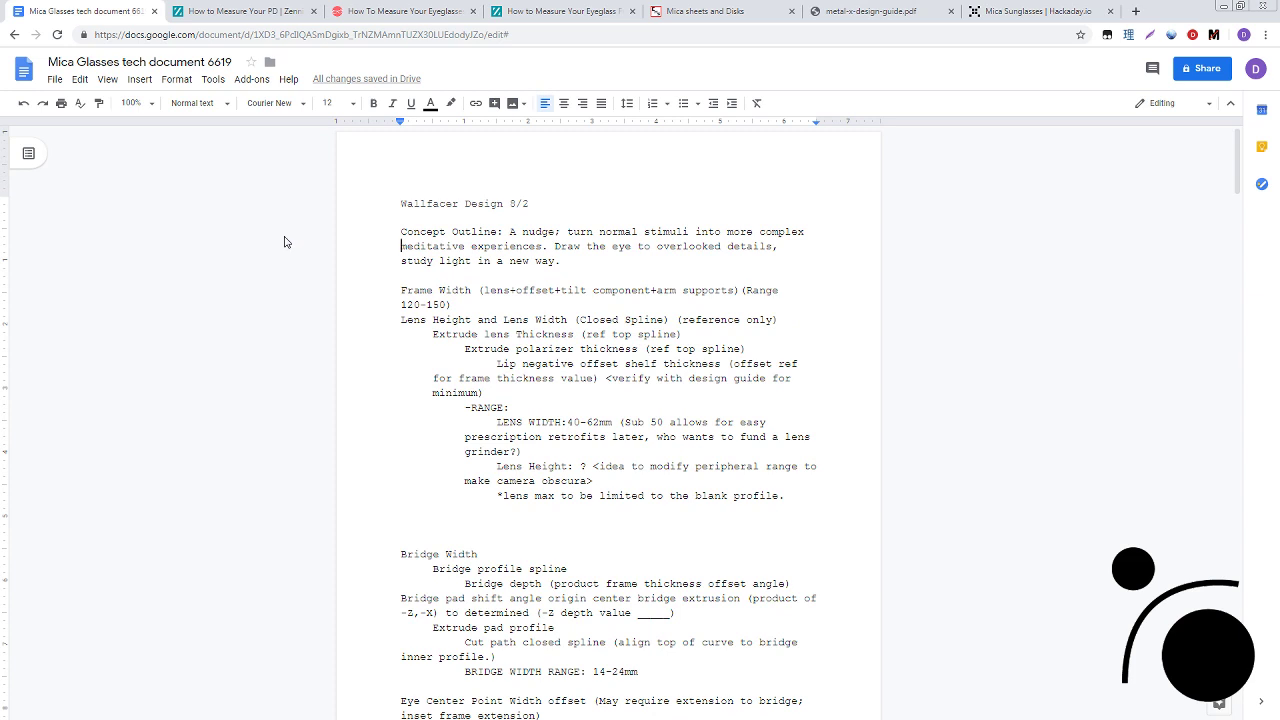
scroll(284, 242, down, 1)
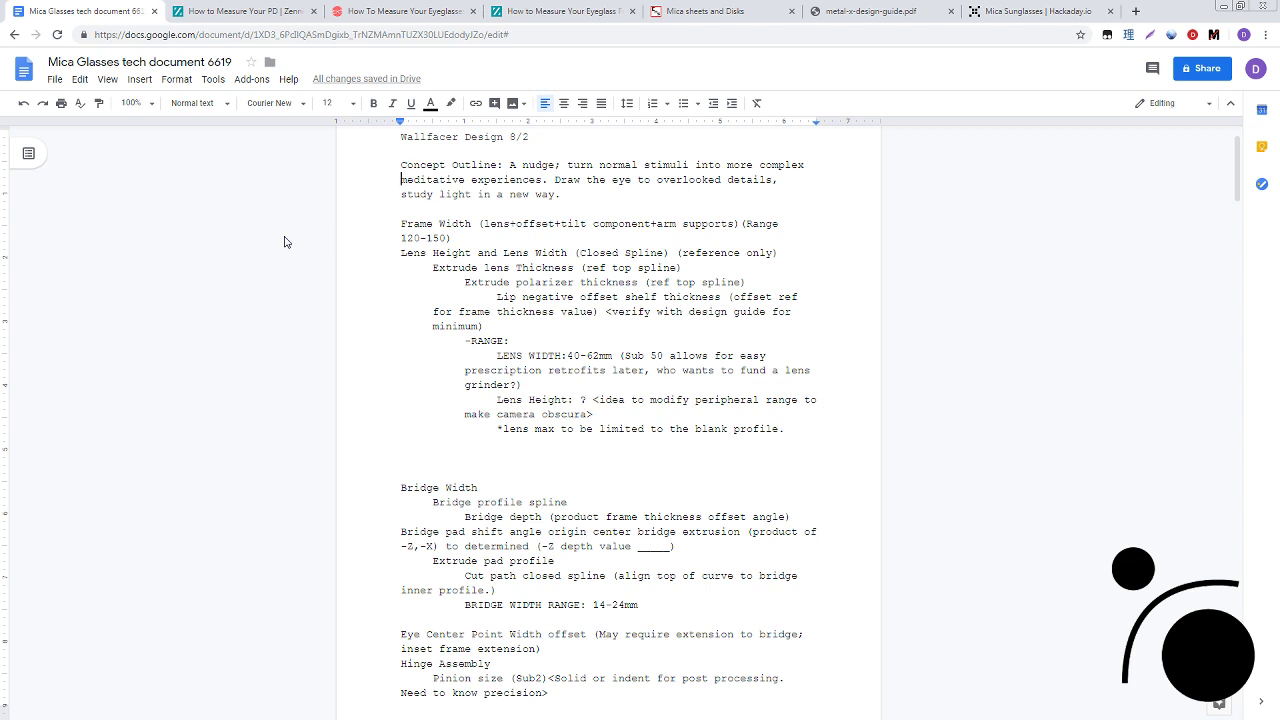
click(282, 236)
scroll(276, 237, up, 2)
click(980, 309)
scroll(980, 309, down, 7)
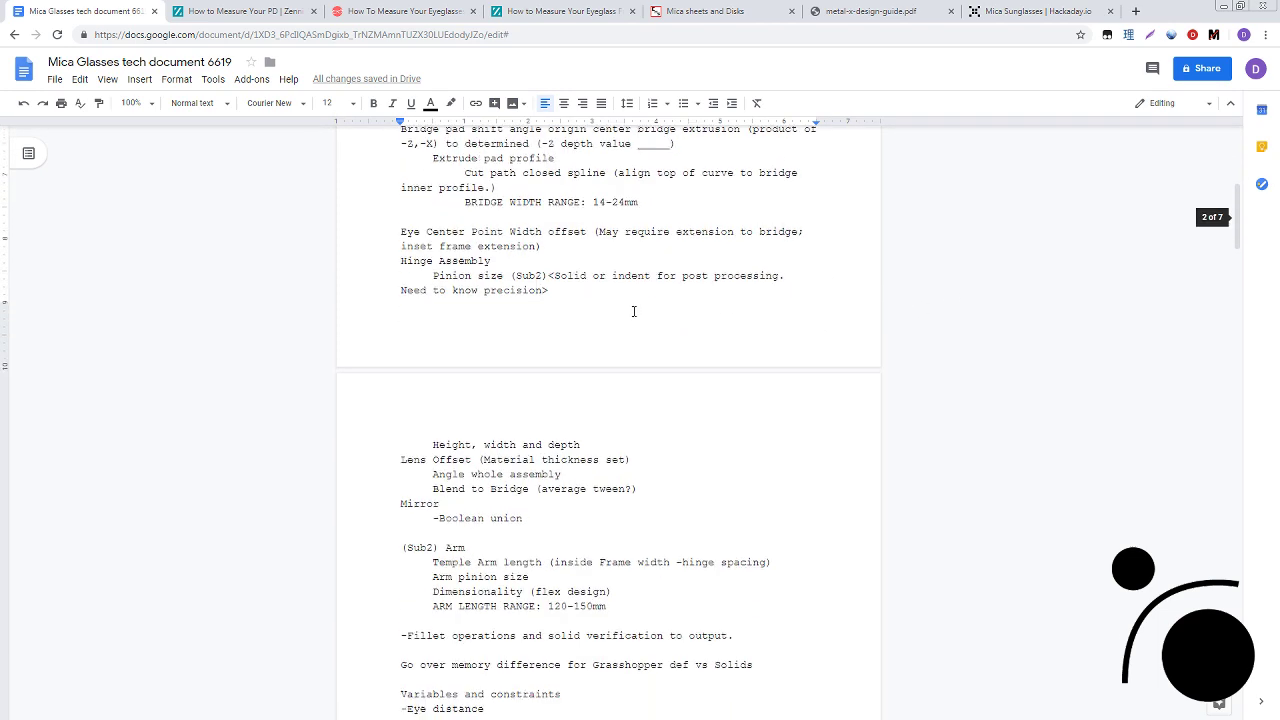
scroll(633, 311, down, 2)
scroll(610, 325, up, 4)
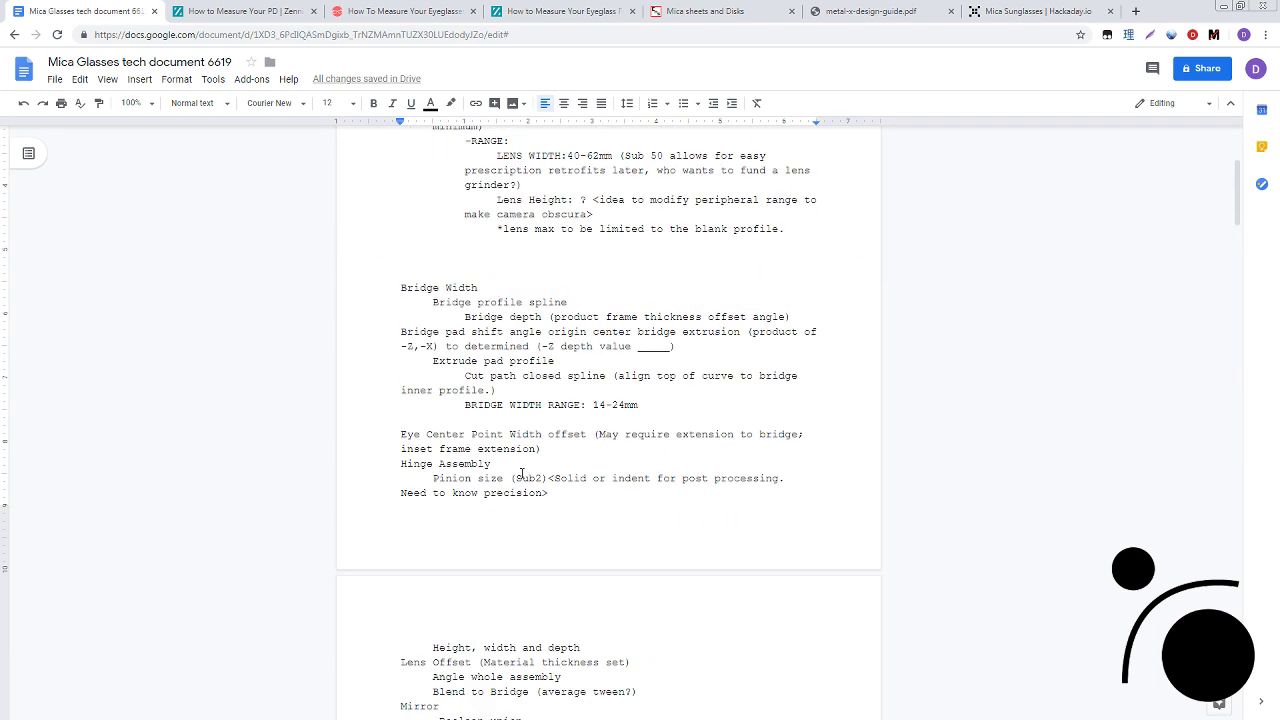
scroll(617, 434, up, 2)
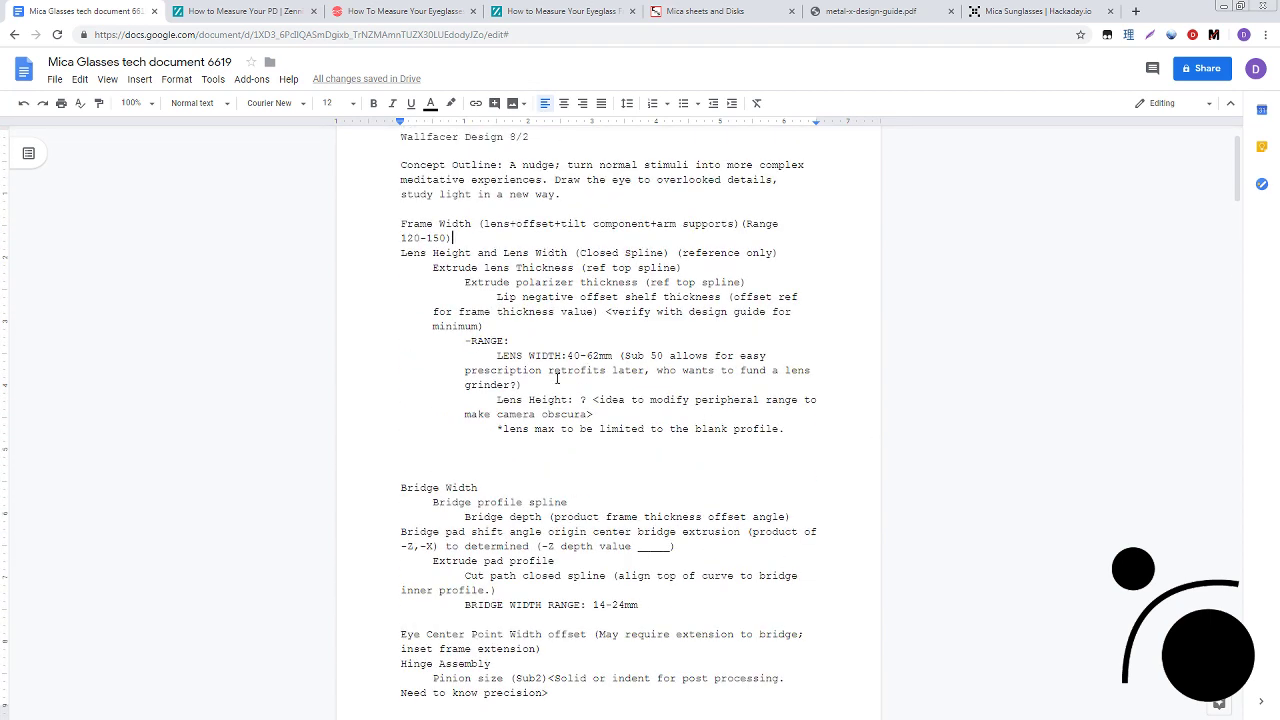
scroll(557, 385, up, 1)
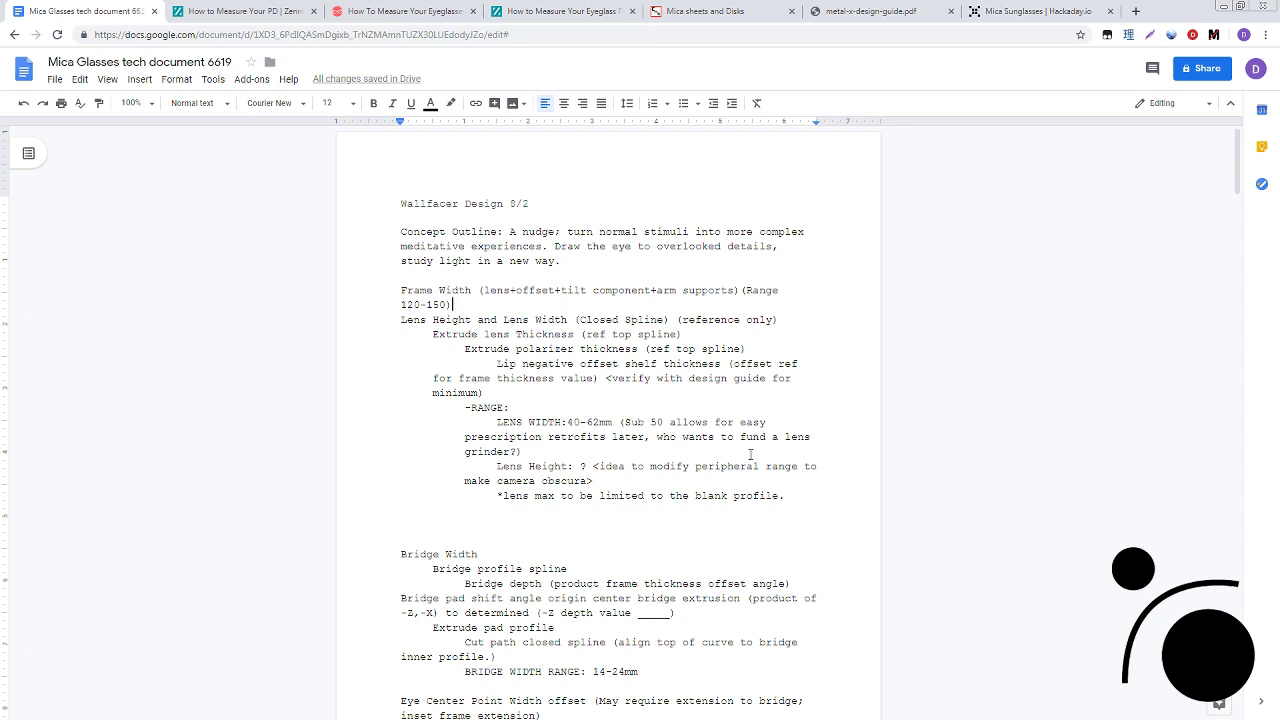
scroll(864, 492, down, 1)
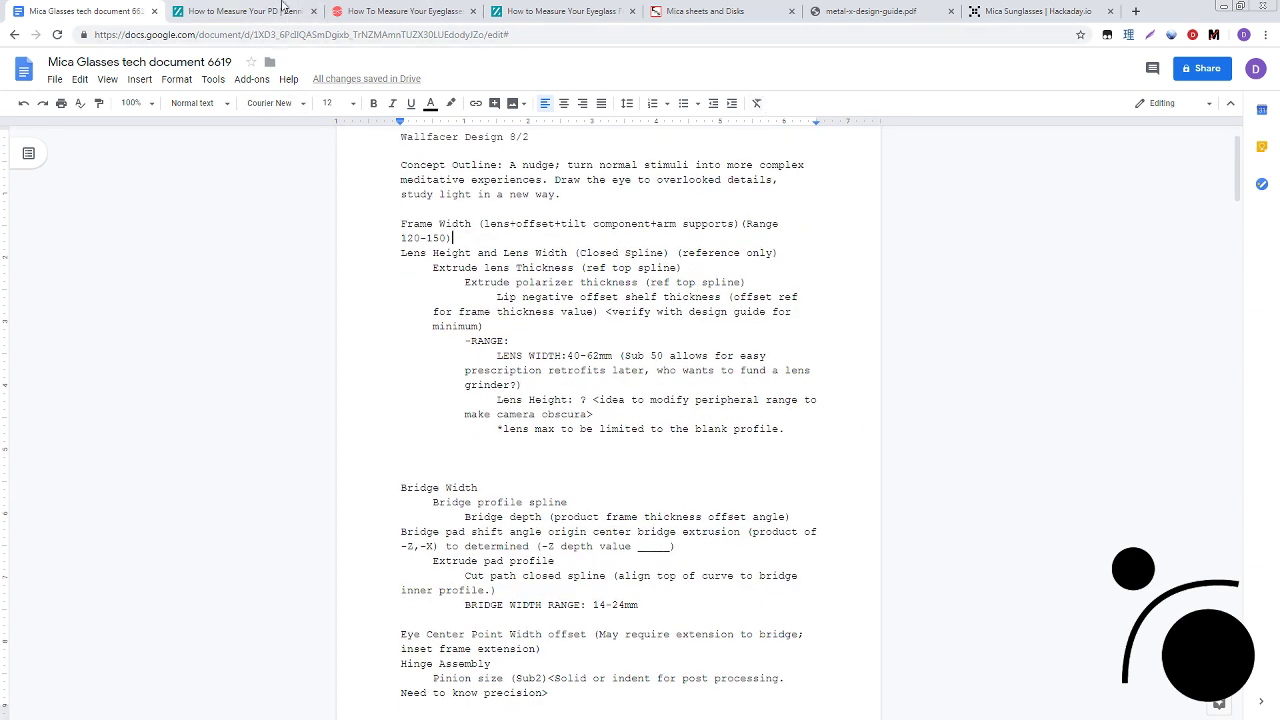
Look over the pupillary distance and eyeglass frame sizing guides on the Zenni and Marvel Optics pages
click(238, 11)
scroll(617, 266, down, 6)
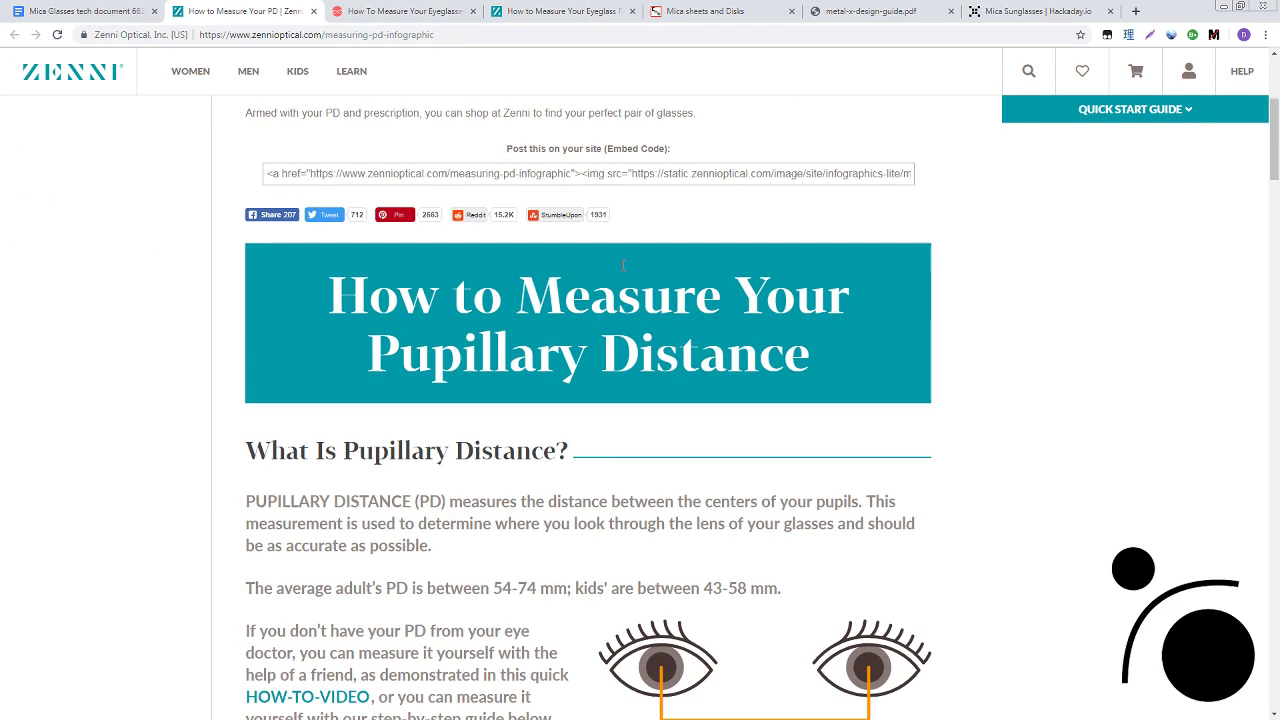
click(392, 11)
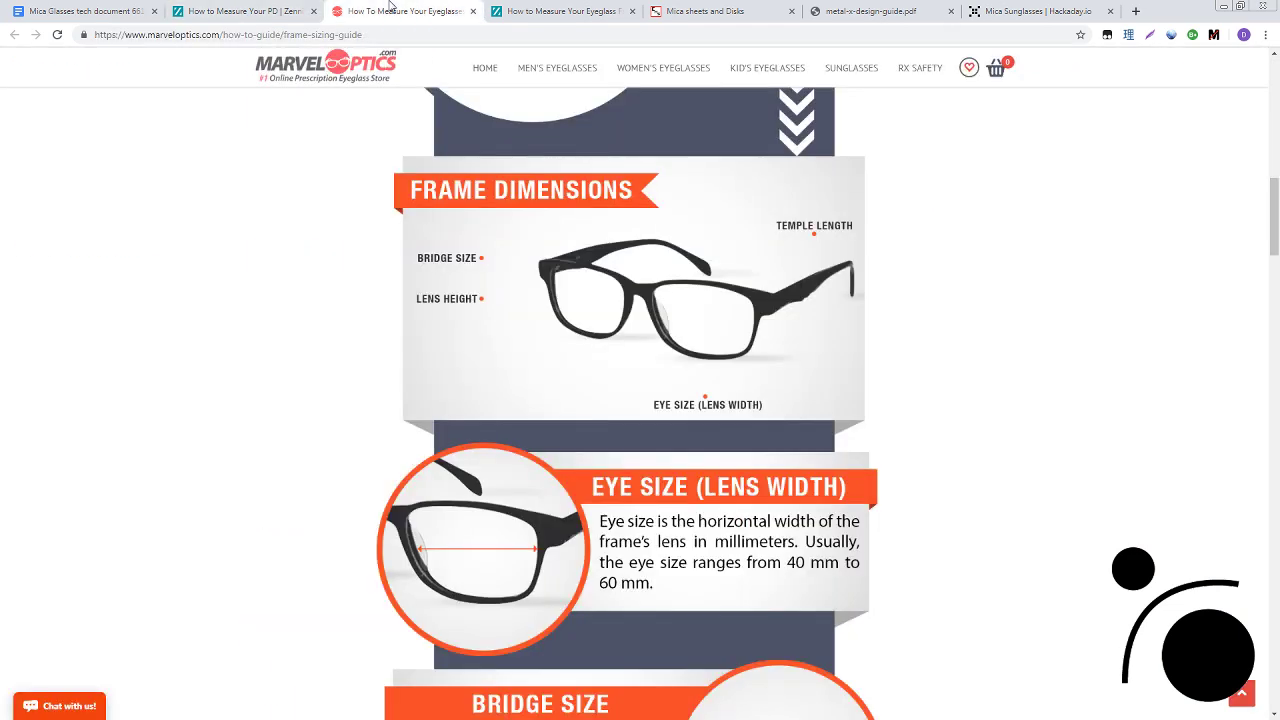
click(561, 12)
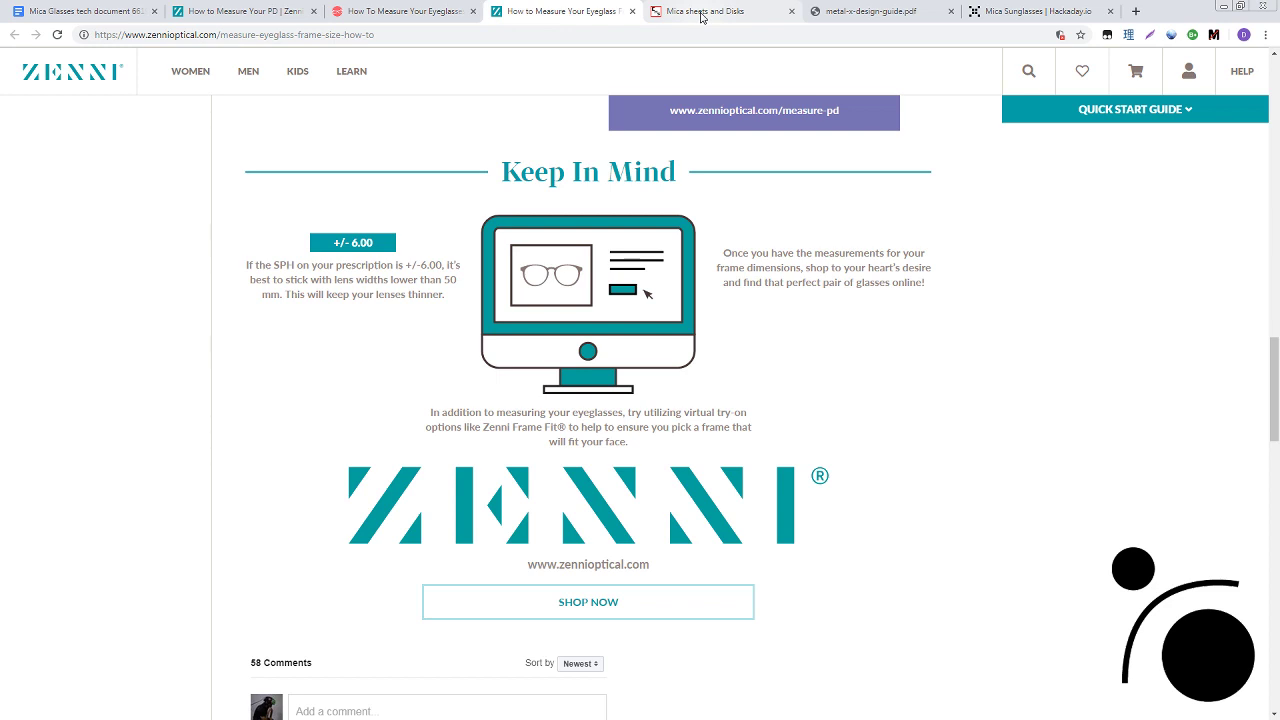
scroll(866, 314, down, 2)
scroll(866, 314, up, 2)
Examine the supplier's muscovite mica ordering tables and highlight the 50mm x 75mm sheet size under V-1 quality
click(693, 8)
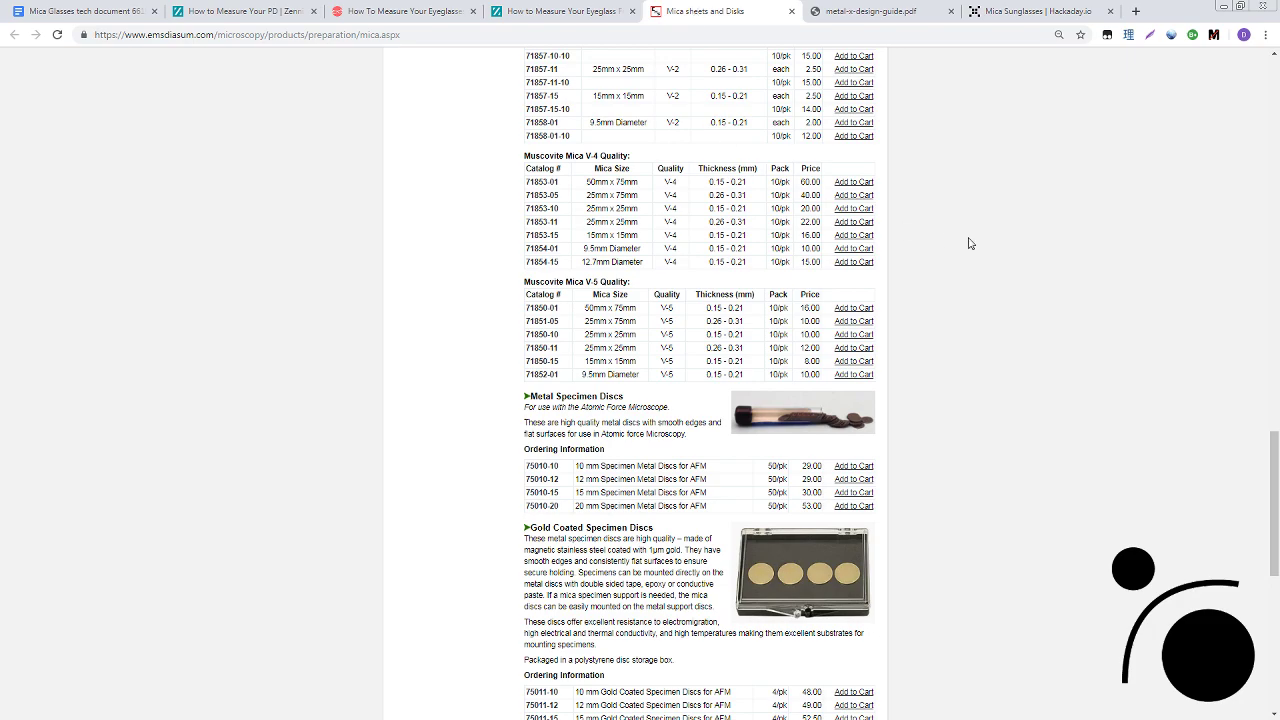
scroll(930, 341, up, 3)
scroll(910, 345, down, 2)
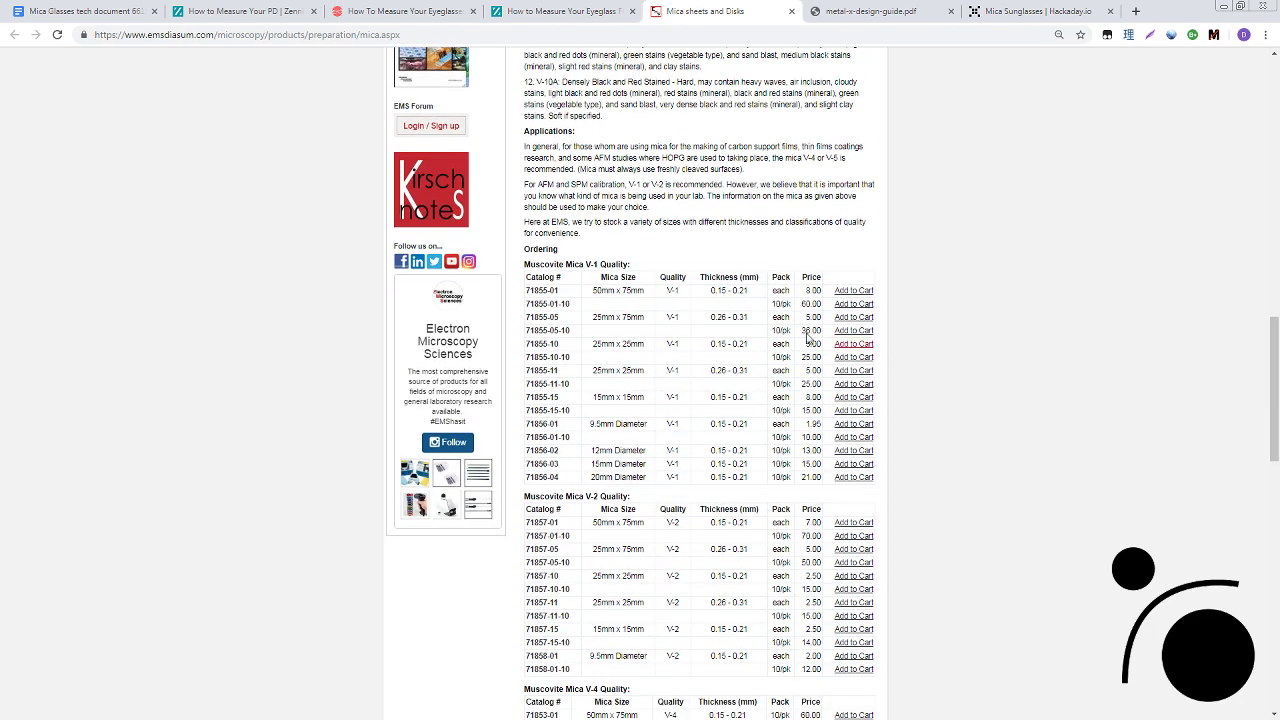
scroll(469, 330, down, 1)
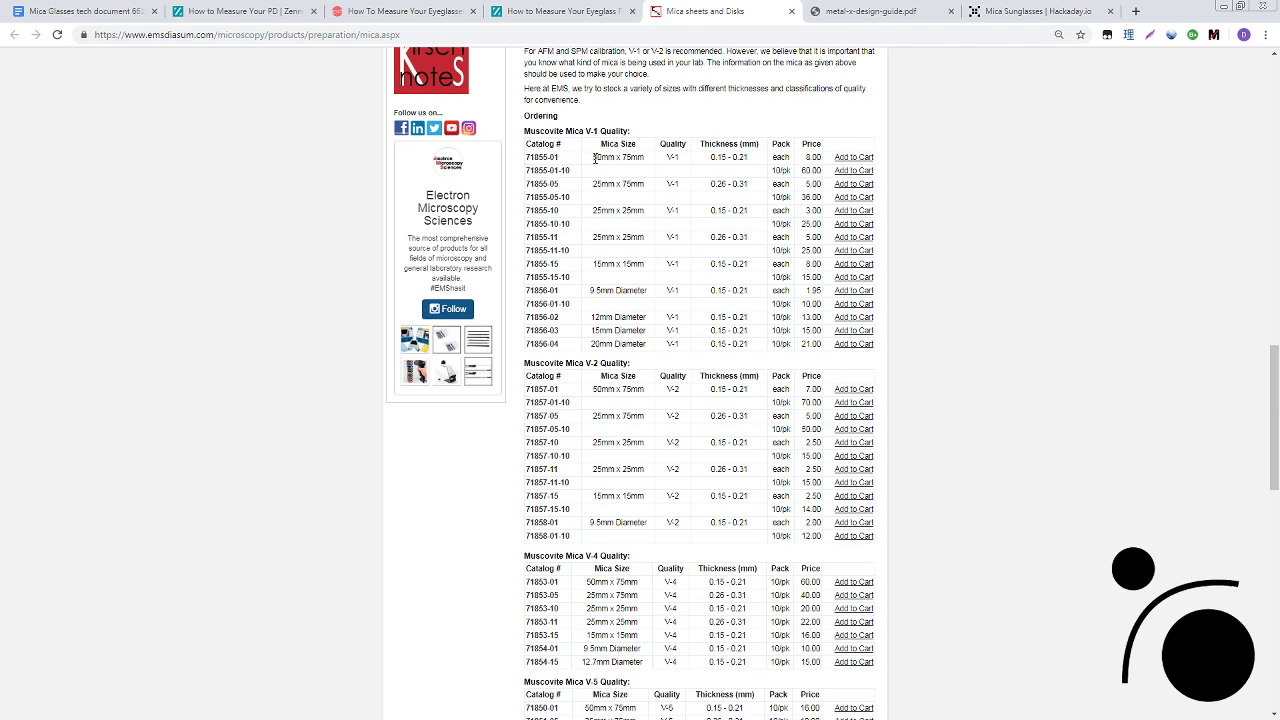
drag(593, 157, 652, 168)
Review the part size, overhang, hole, post, engraved and embossed feature limits in metal-x-design-guide.pdf
click(890, 10)
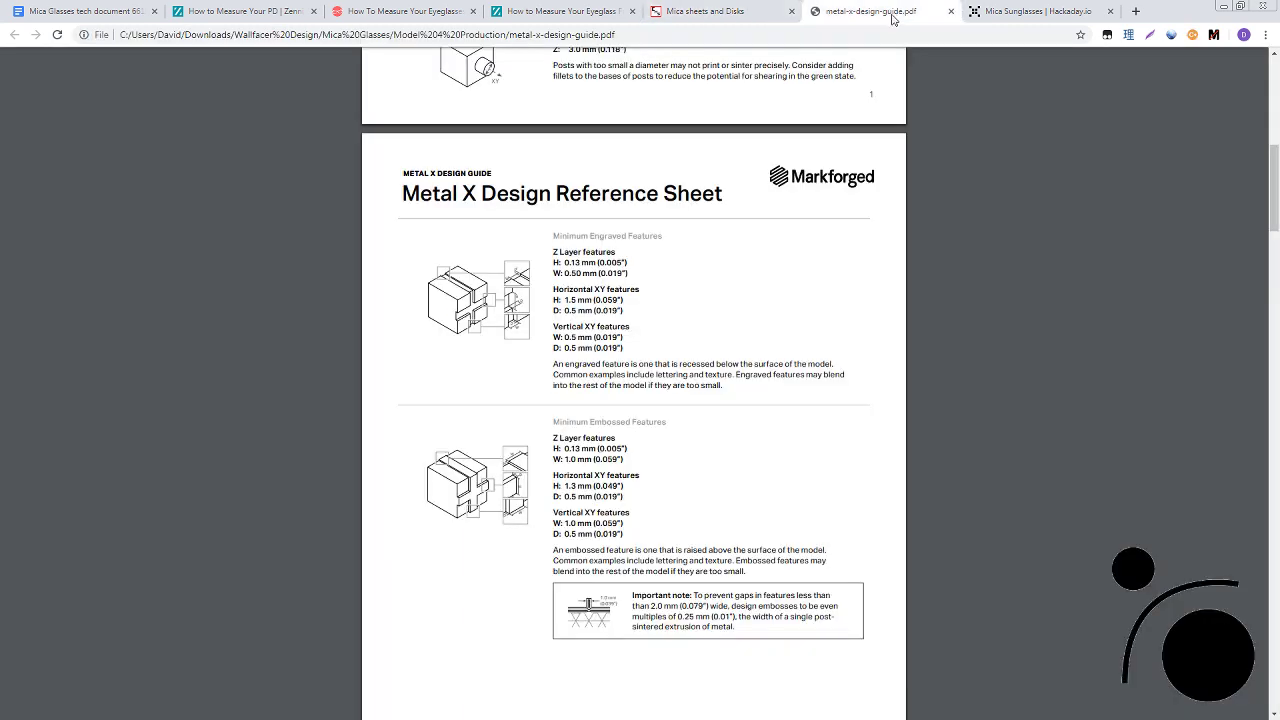
scroll(938, 375, up, 8)
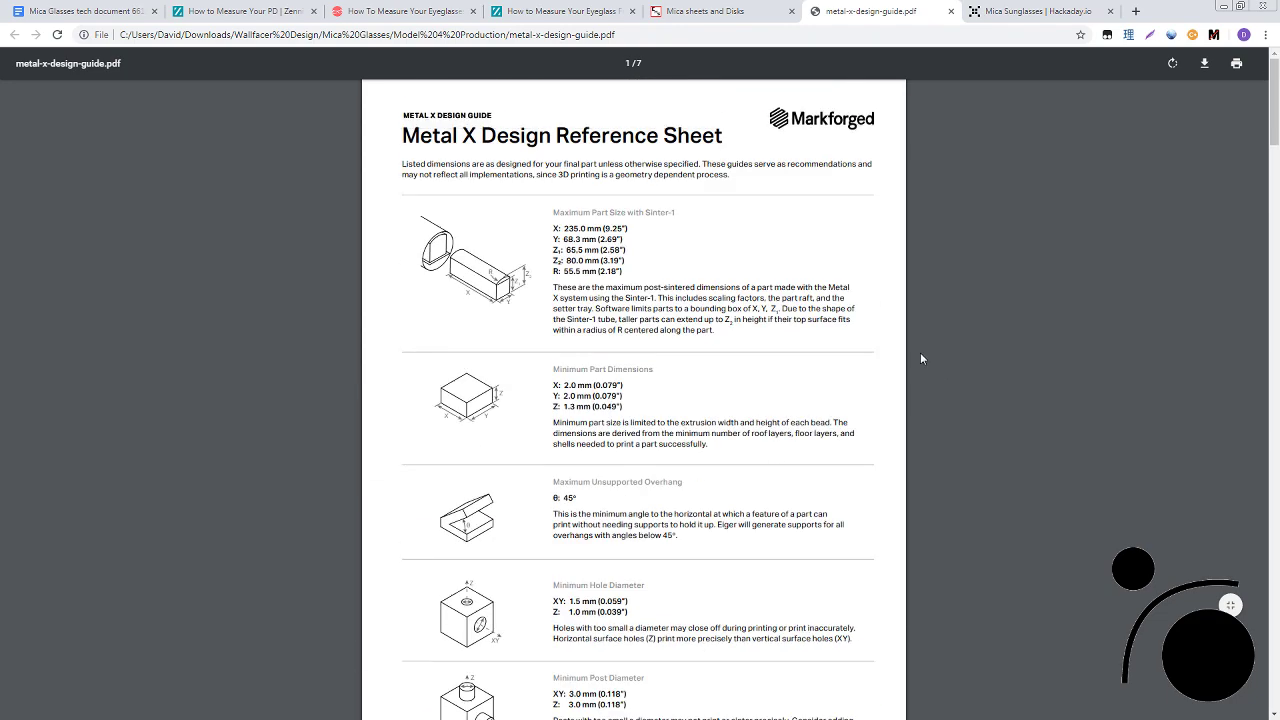
scroll(920, 357, down, 5)
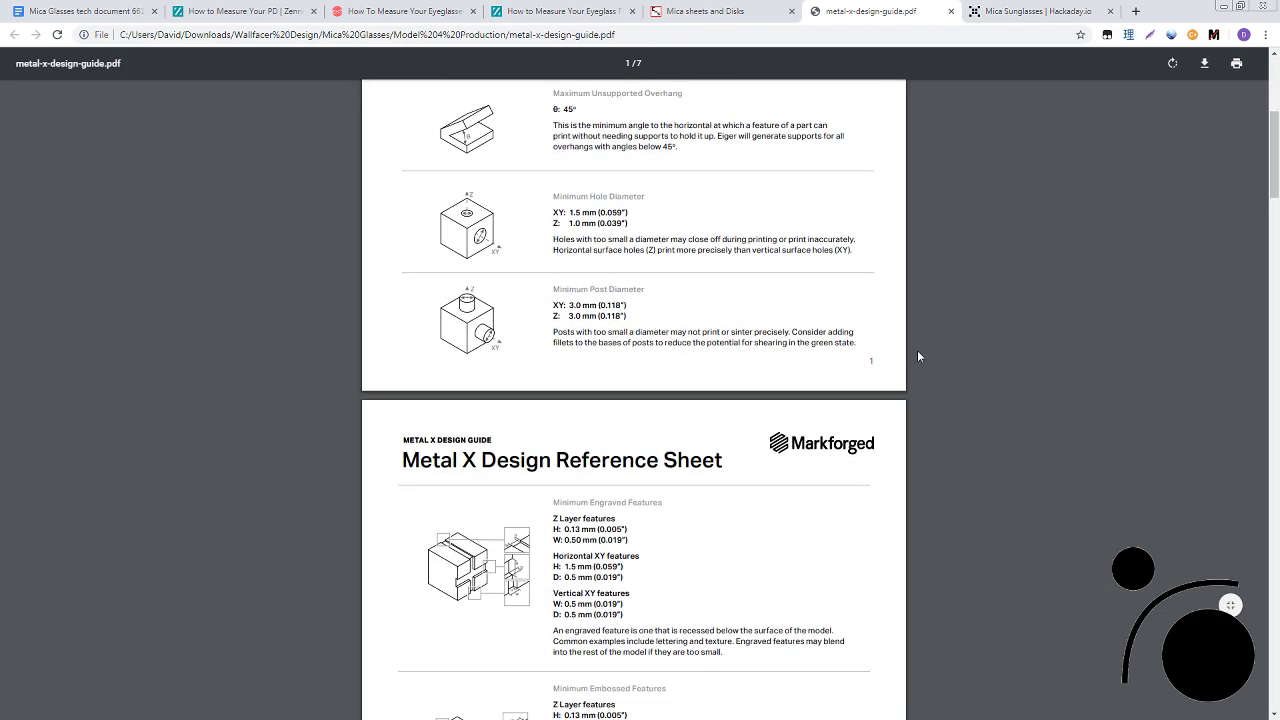
scroll(918, 355, up, 4)
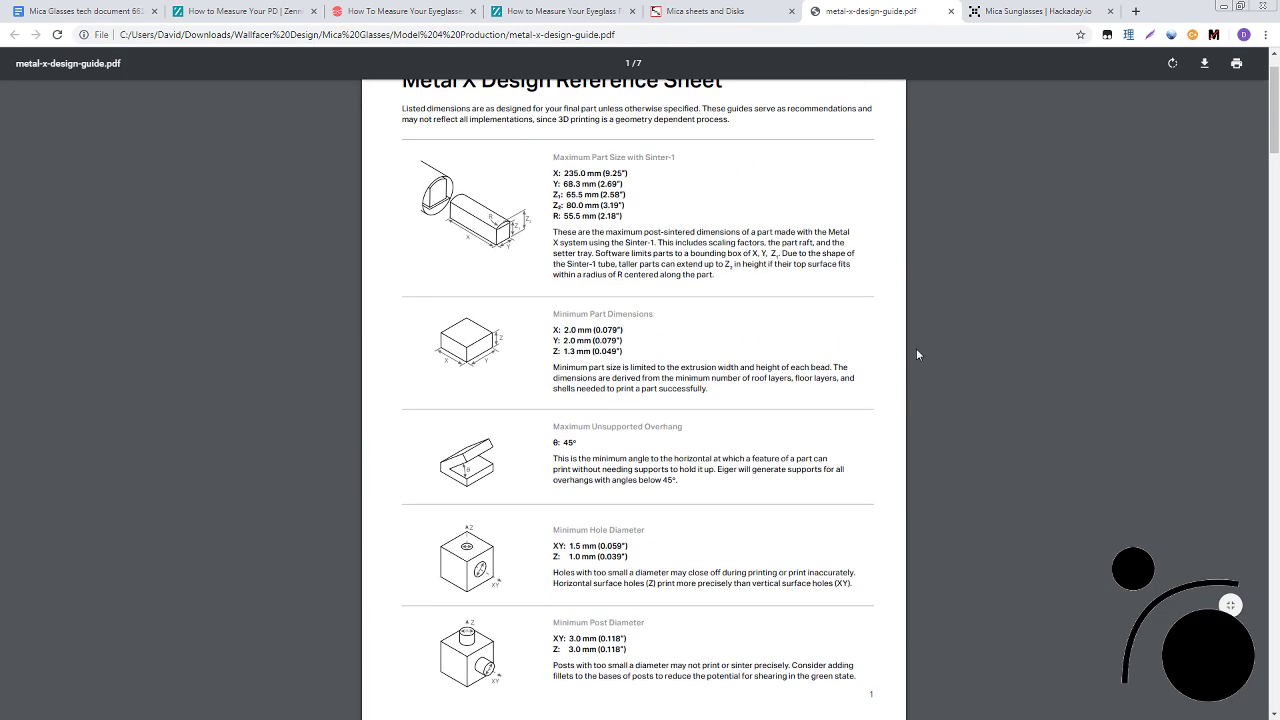
scroll(918, 355, down, 1)
scroll(911, 352, down, 3)
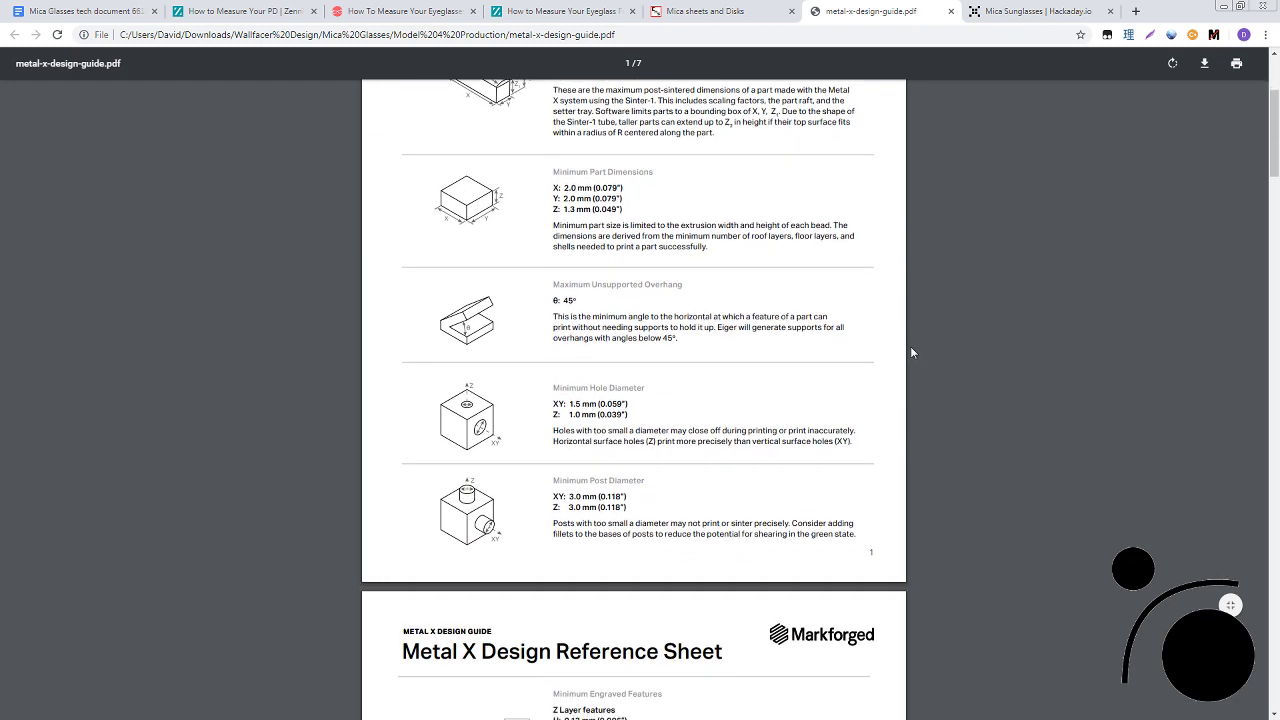
scroll(910, 352, down, 2)
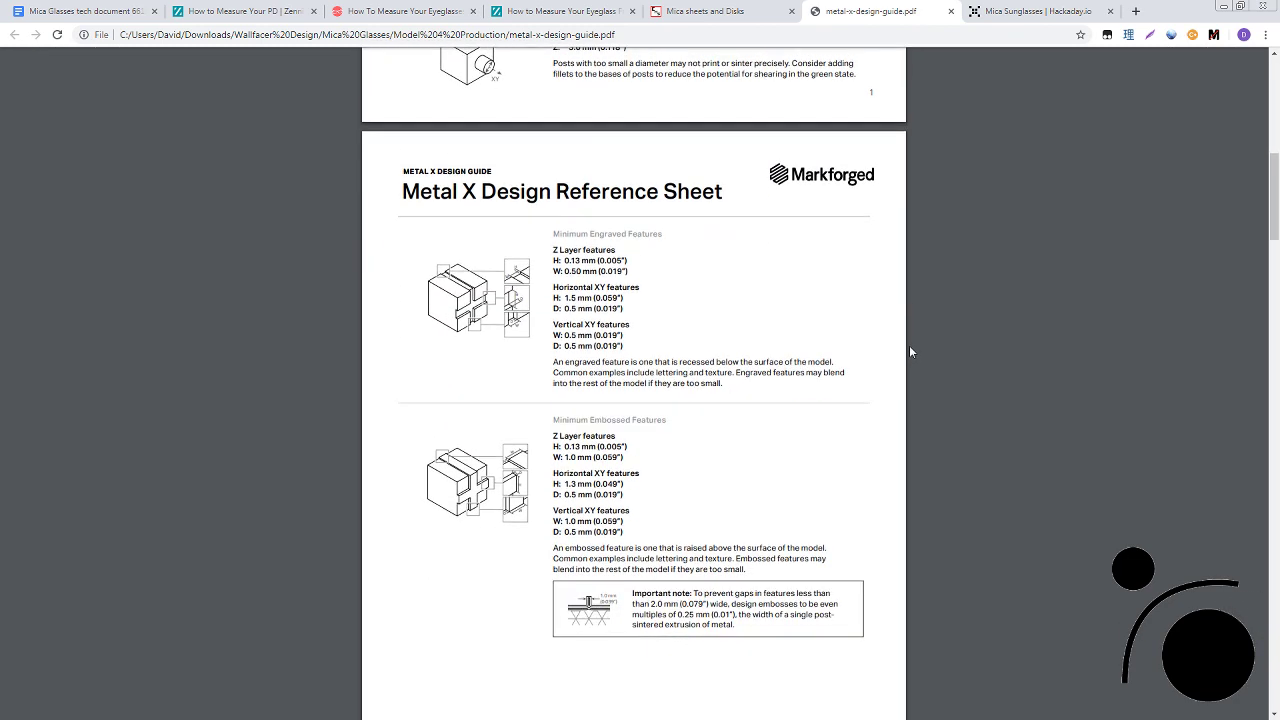
scroll(839, 387, up, 3)
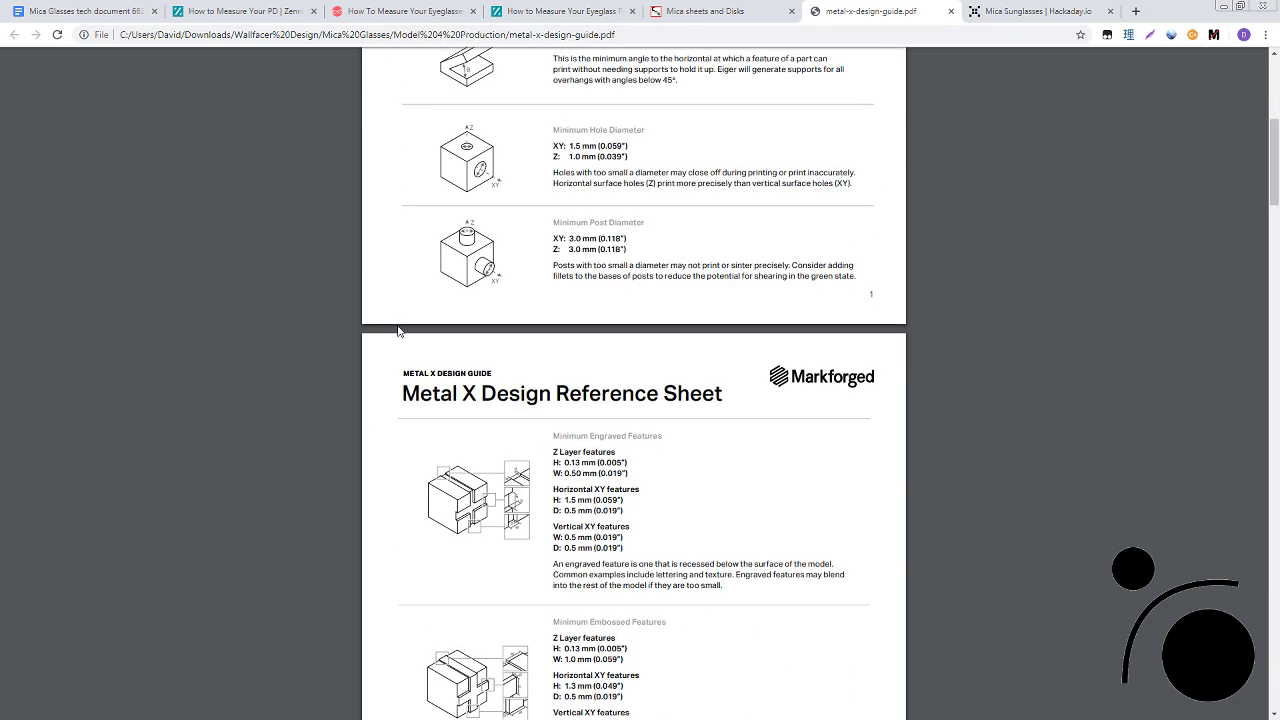
scroll(443, 314, up, 4)
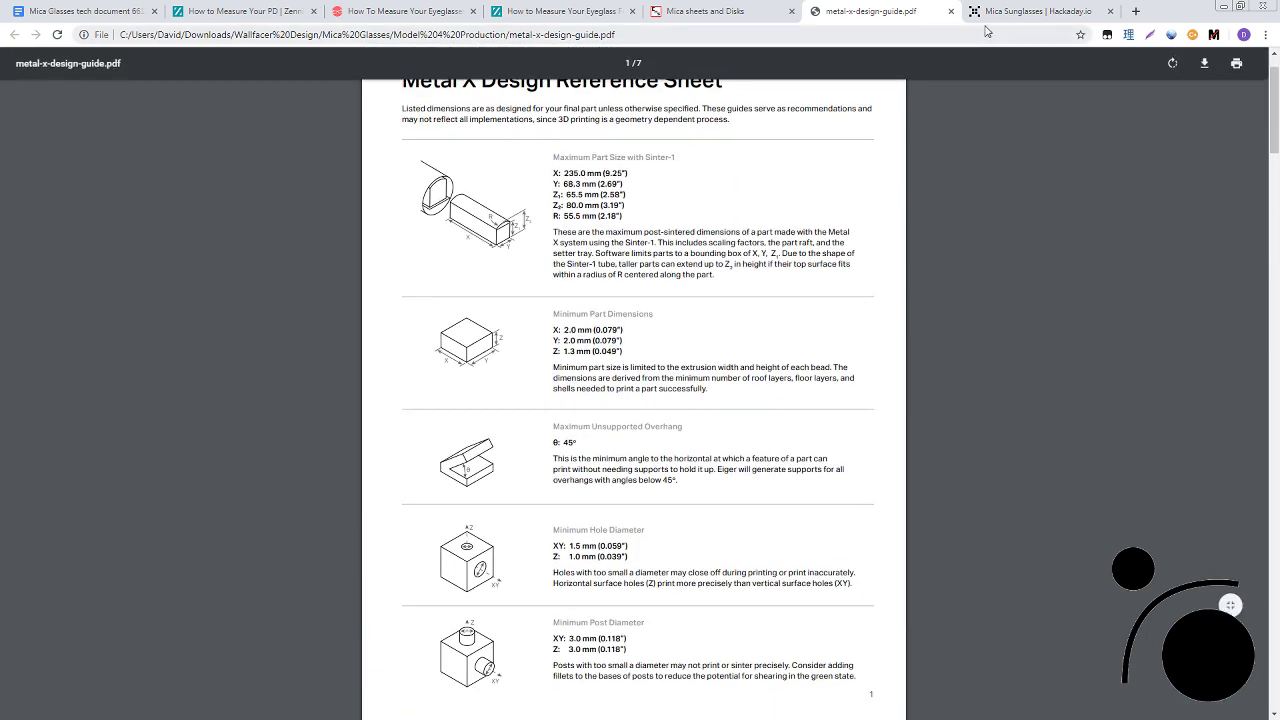
Look through the Mica Sunglasses project page on Hackaday.io, including its downloadable files
click(1003, 13)
scroll(1150, 400, down, 2)
scroll(146, 438, up, 2)
scroll(625, 545, down, 8)
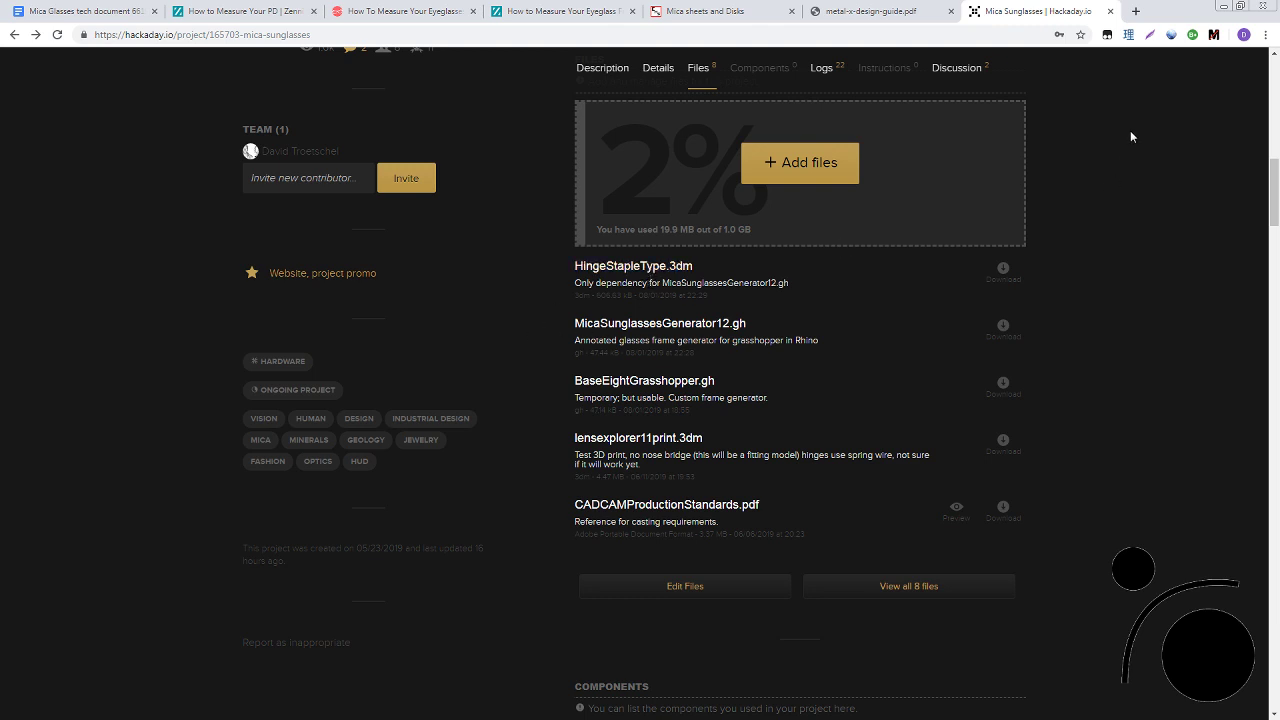
Switch to Rhino and inspect the glasses frame and its layout curves in the perspective view
click(1222, 8)
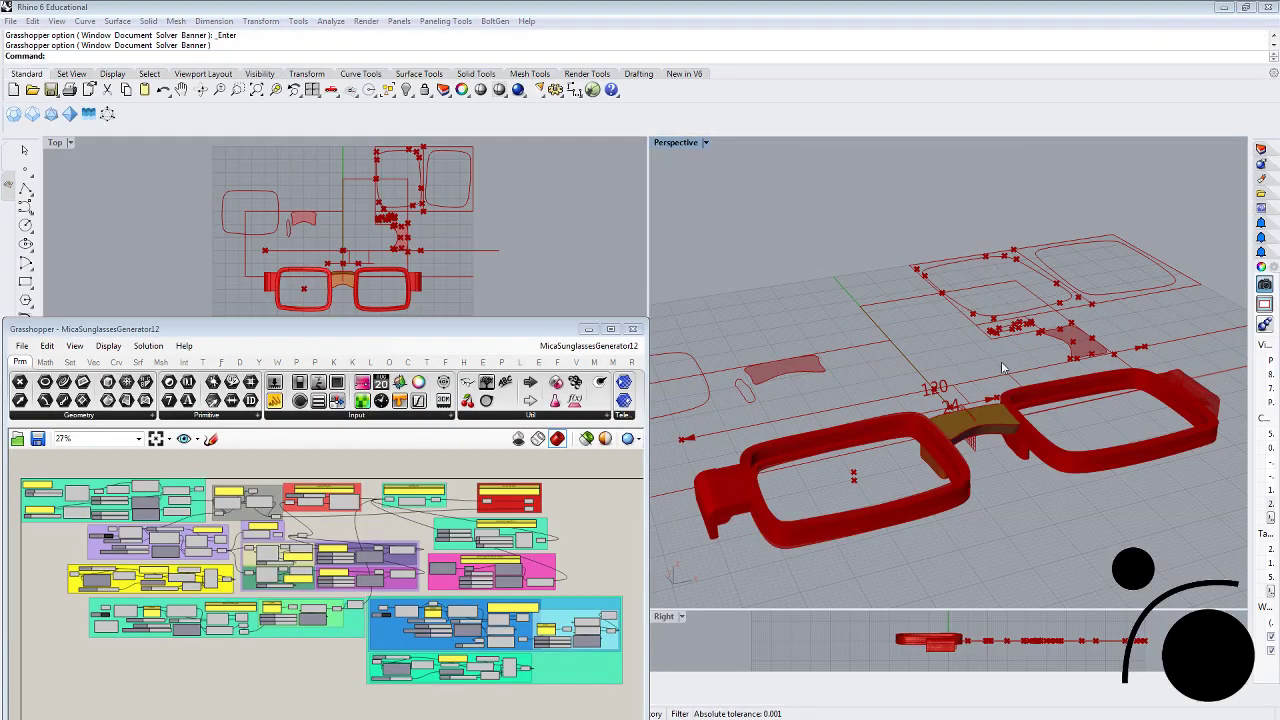
right_drag(944, 529, 933, 557)
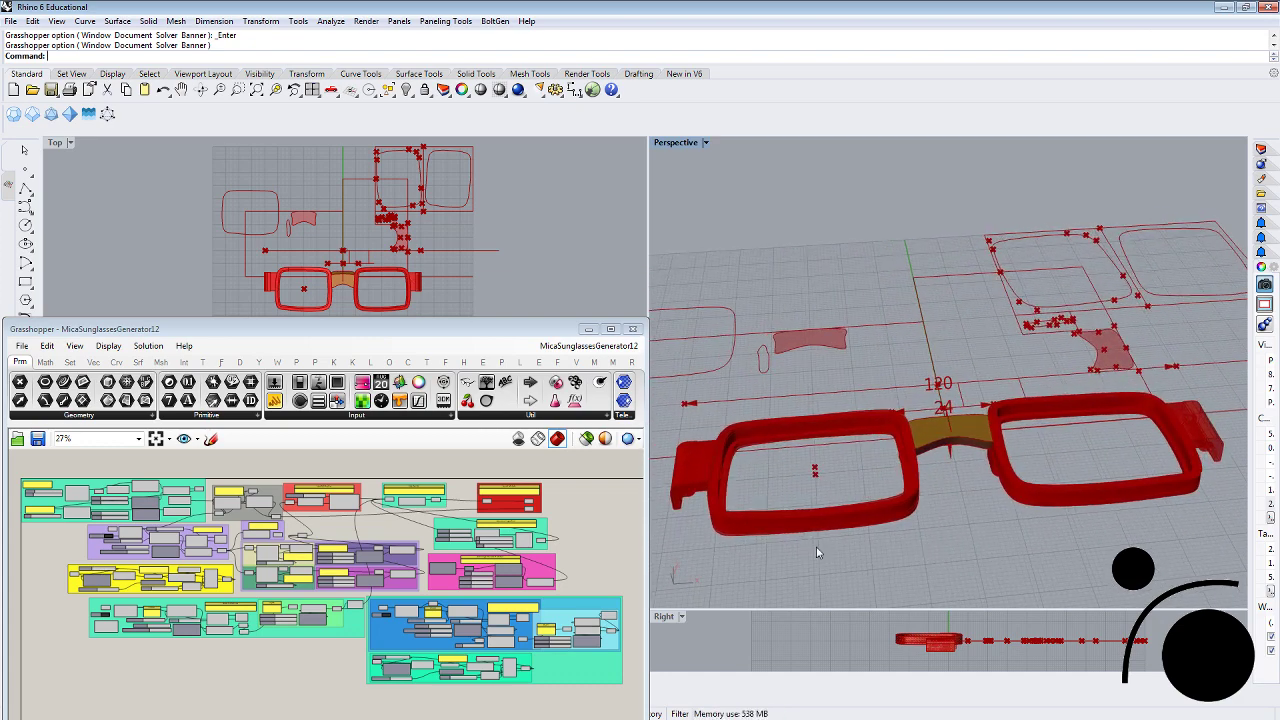
right_drag(865, 534, 883, 543)
scroll(885, 541, down, 5)
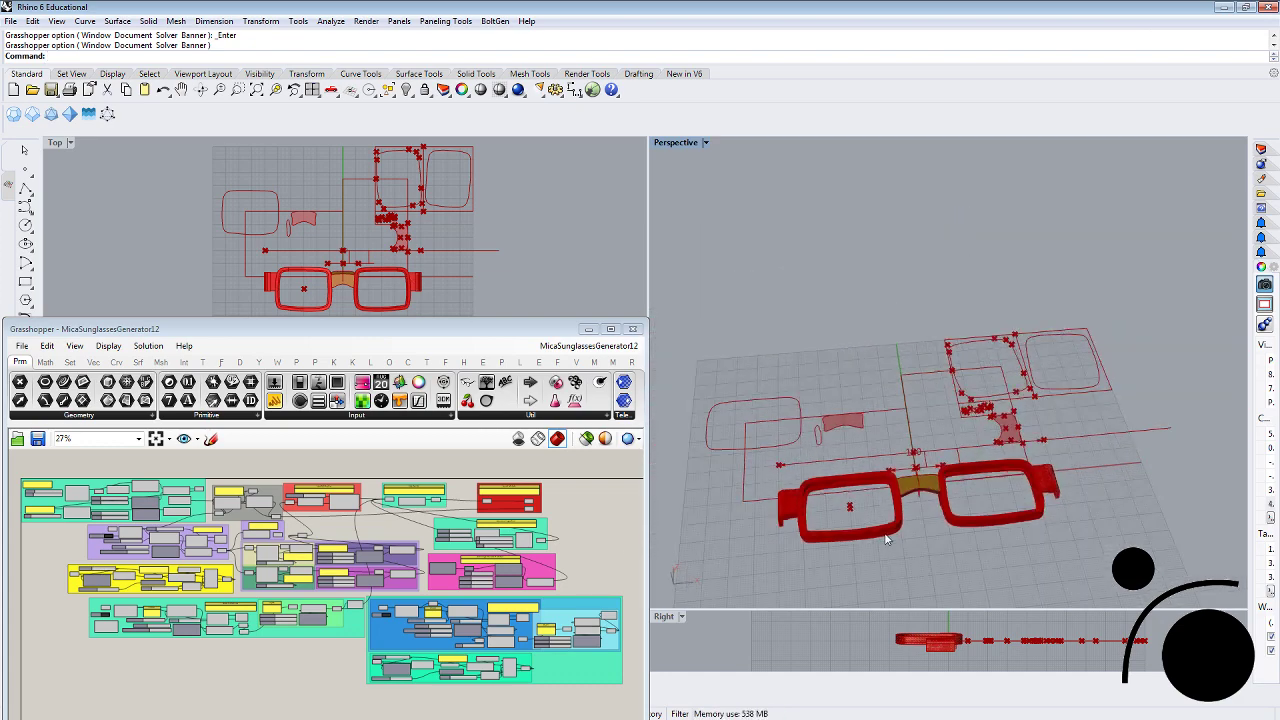
click(616, 548)
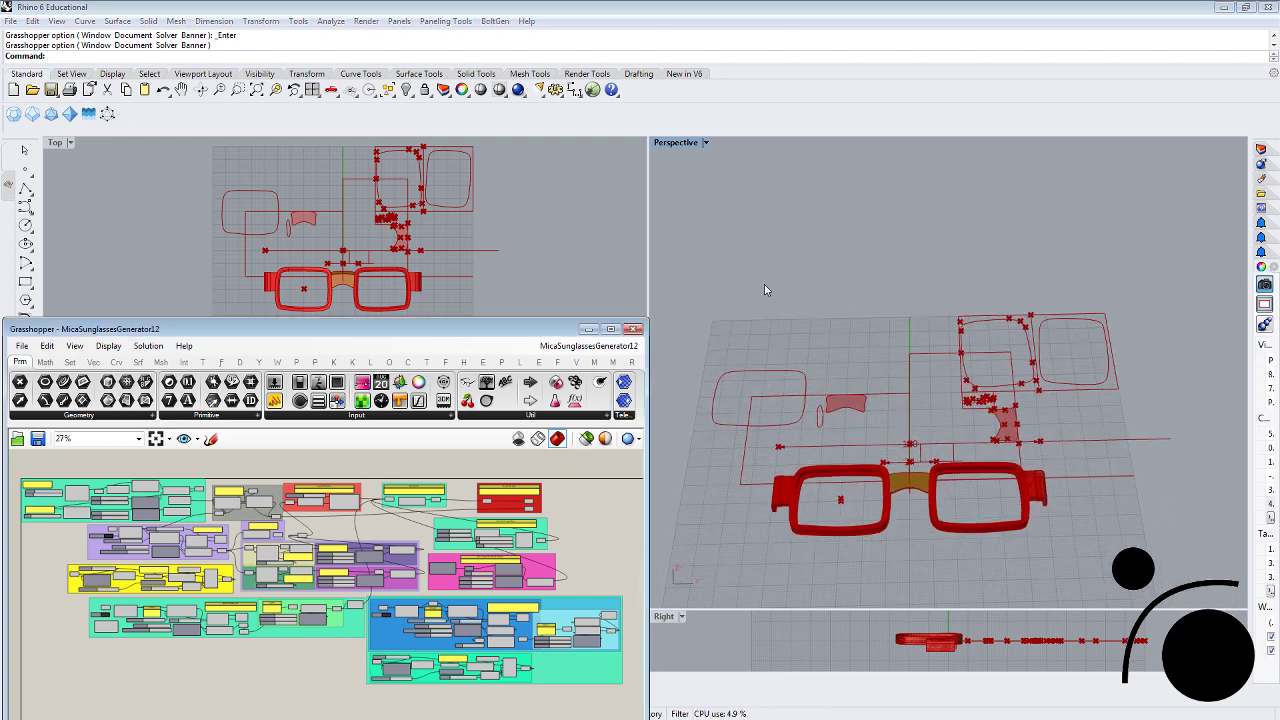
drag(1188, 555, 694, 280)
drag(1198, 565, 635, 299)
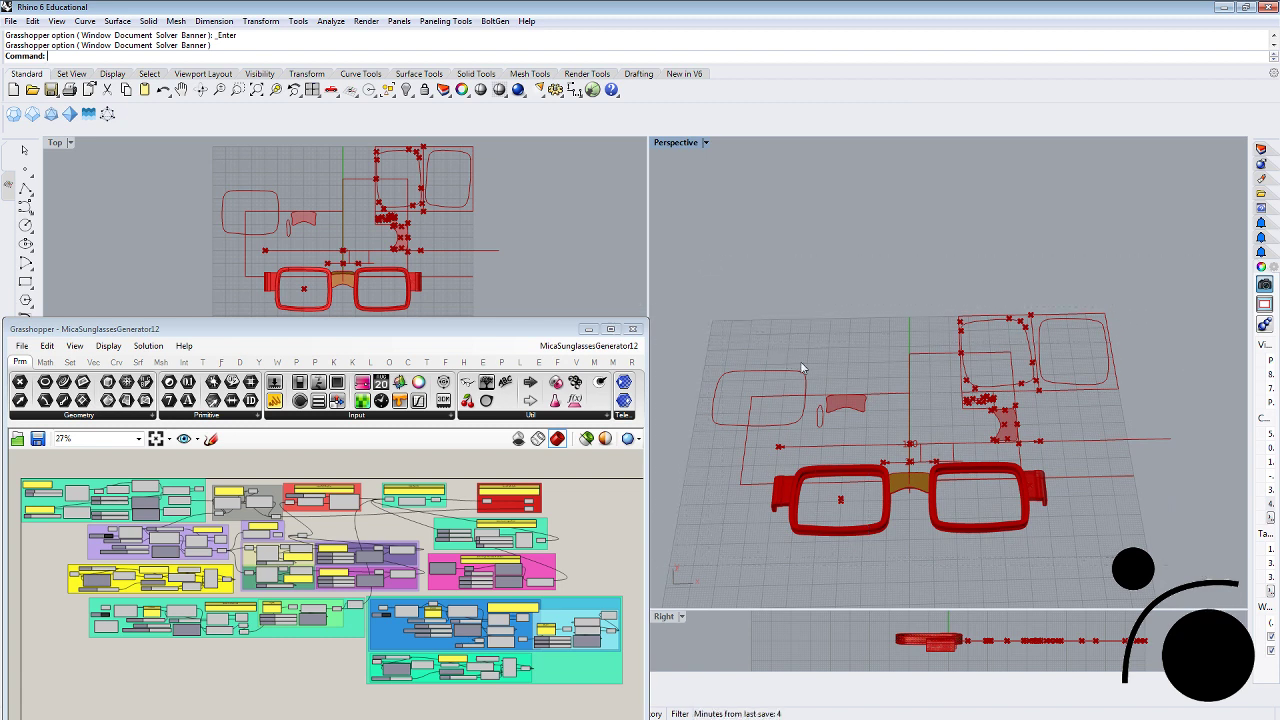
Inspect the mica blank rectangle and its moved output geometry in the lens palette group of the Grasshopper definition
scroll(308, 568, up, 8)
scroll(310, 568, down, 3)
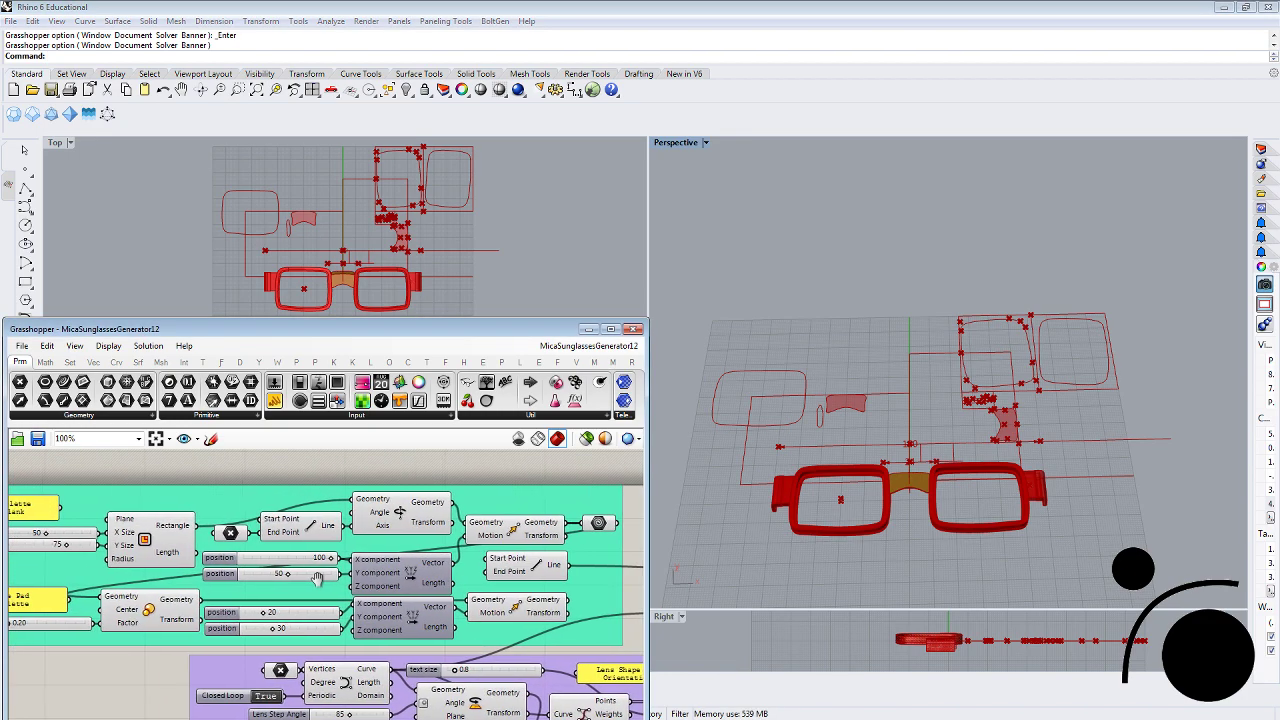
scroll(368, 576, up, 1)
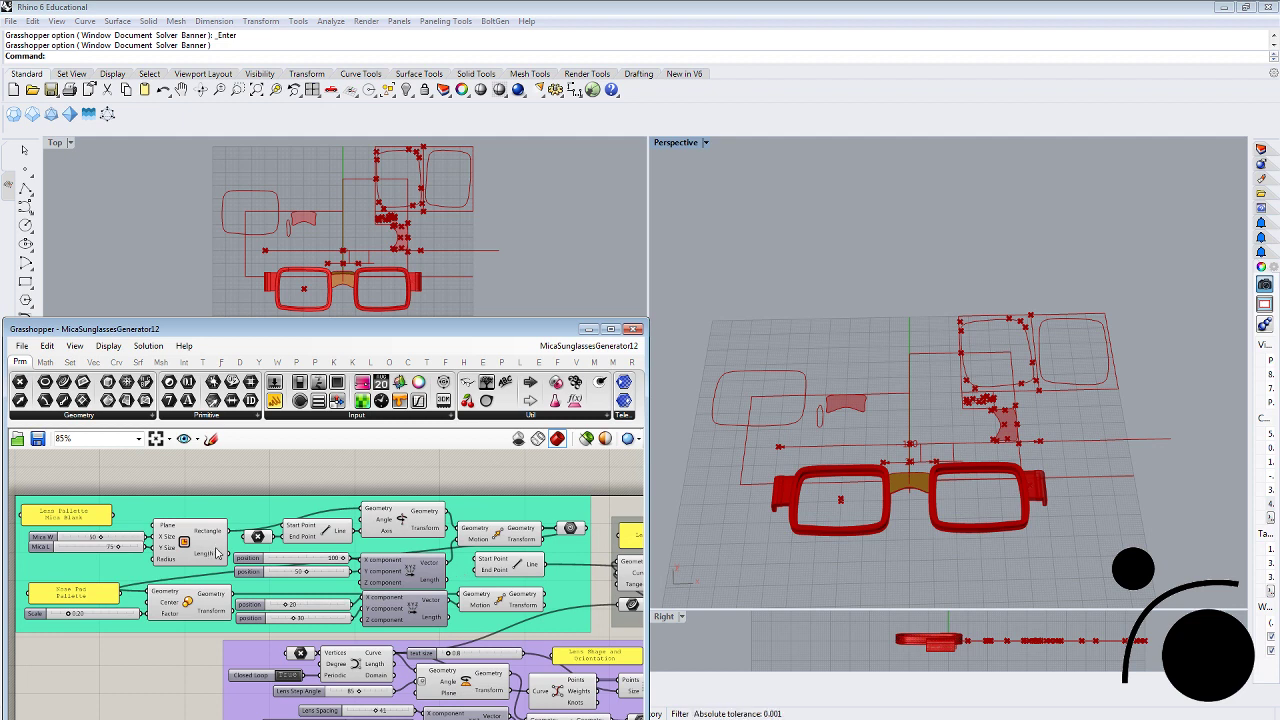
click(175, 553)
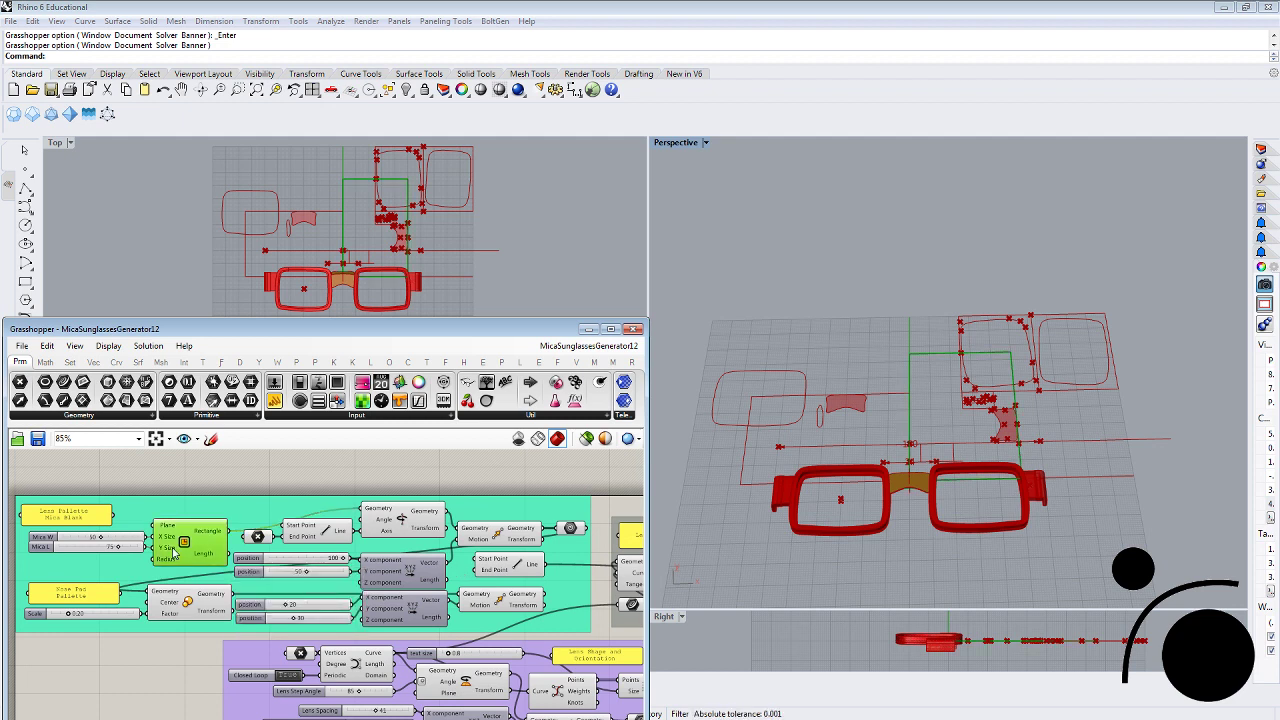
click(571, 529)
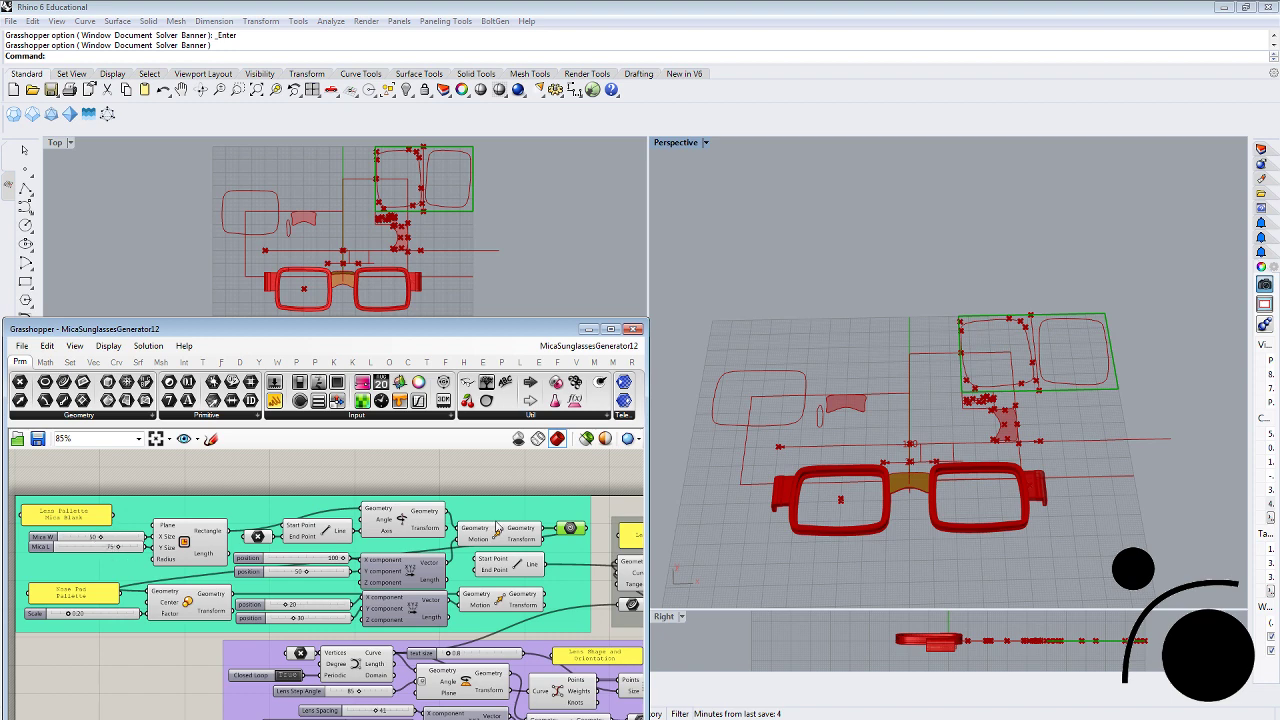
click(150, 675)
Highlight the lens outline's source points and the resulting lens curve in the Lens Shape and Orientation group
scroll(150, 675, down, 3)
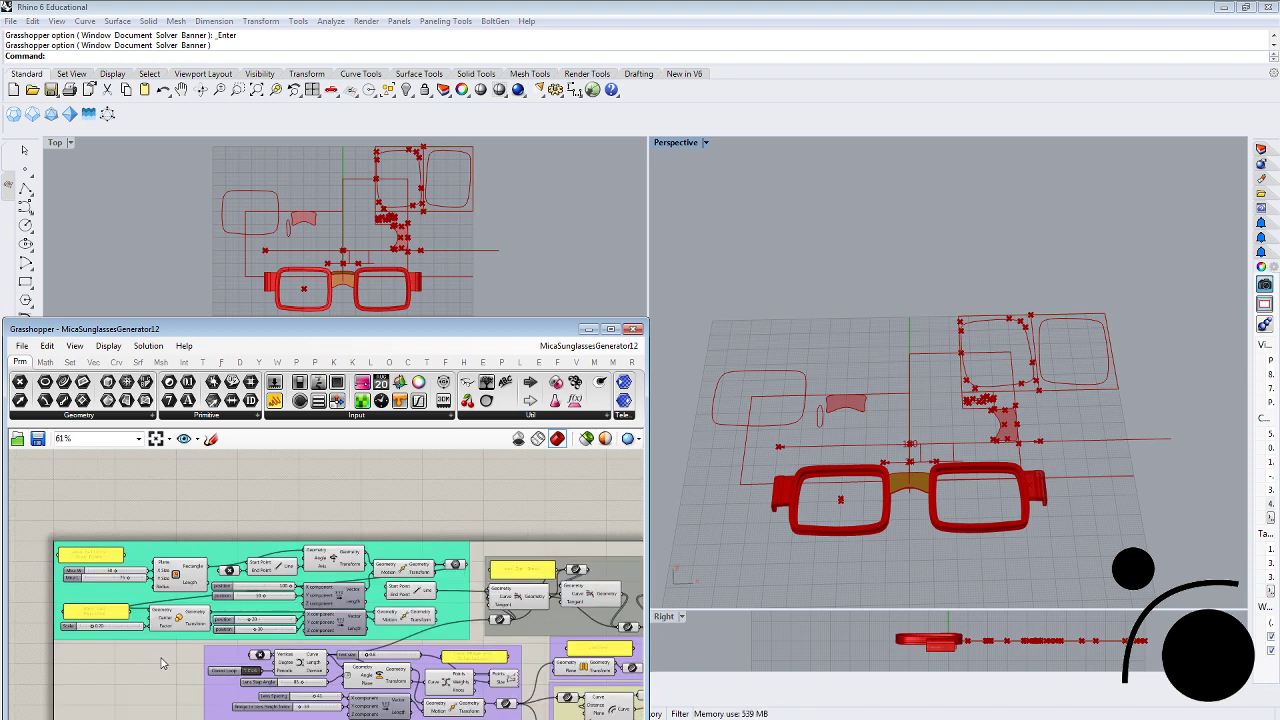
click(191, 584)
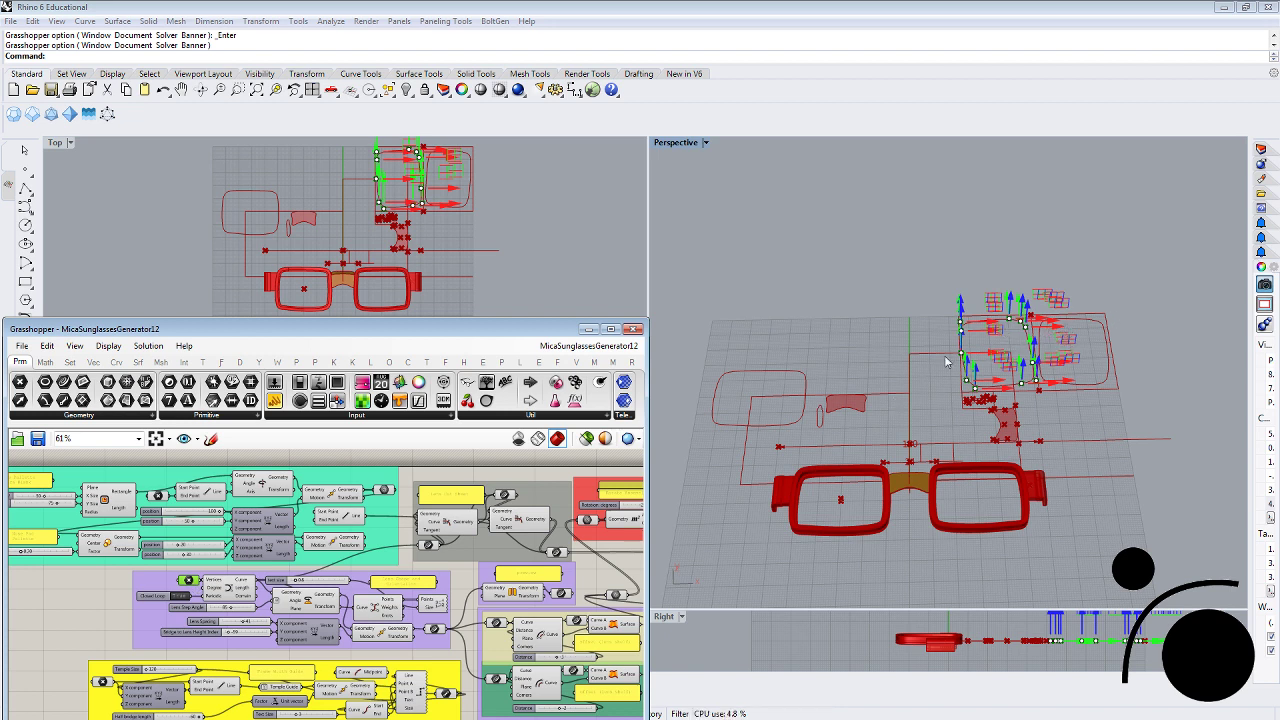
click(438, 633)
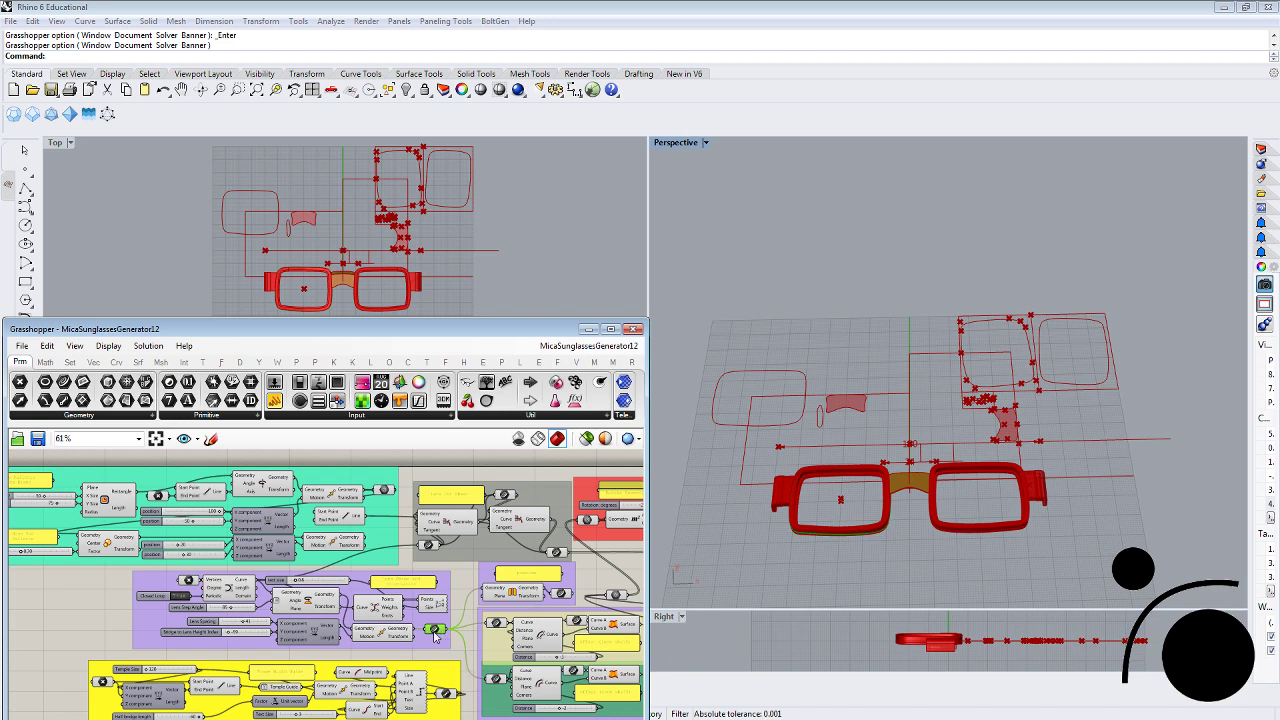
Inspect the lens curve's Move component and its source points parameter against the glasses frame in the perspective view
click(400, 634)
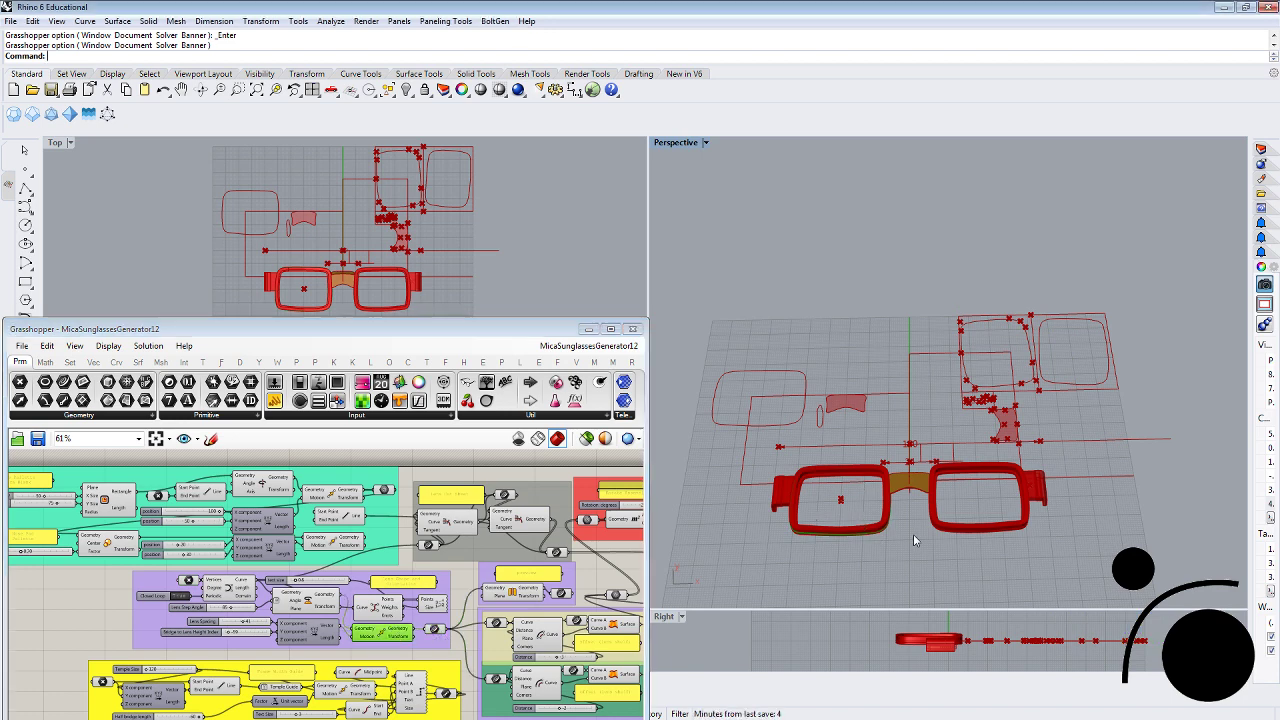
mouse_move(913, 534)
right_down()
mouse_move(970, 535)
mouse_move(969, 506)
mouse_move(921, 528)
right_up()
scroll(925, 510, up, 6)
scroll(928, 506, down, 4)
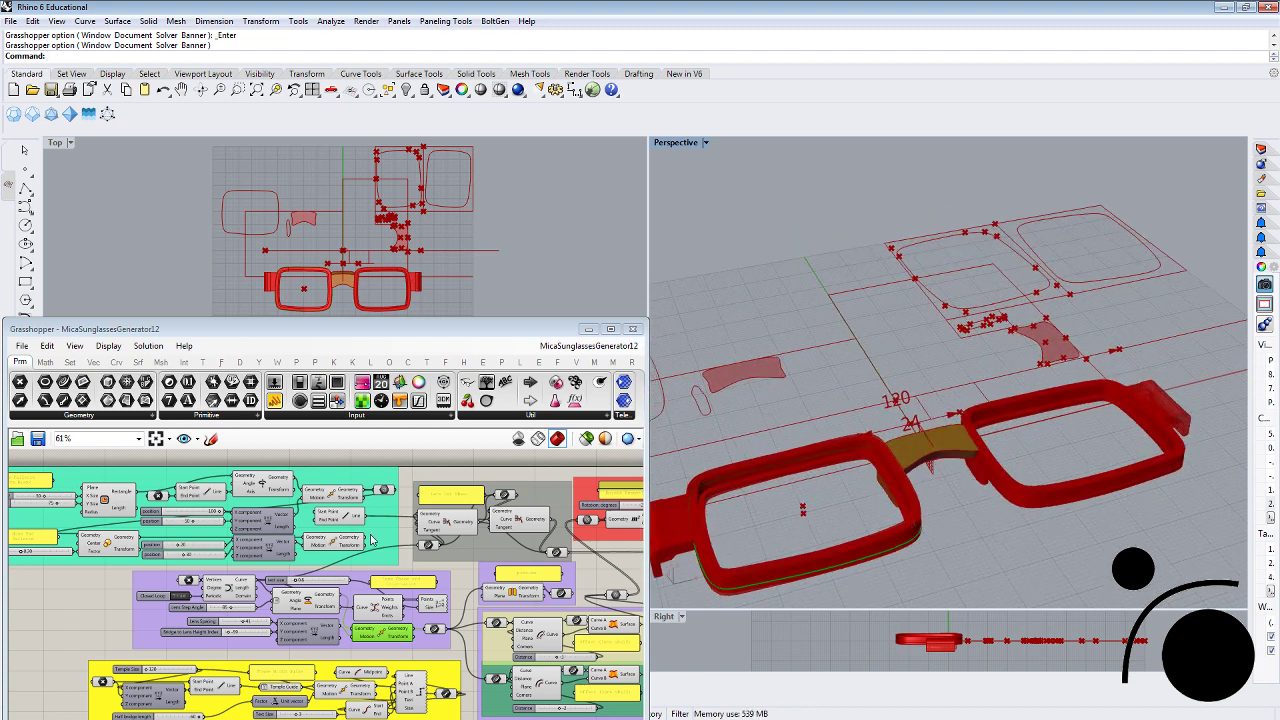
click(186, 580)
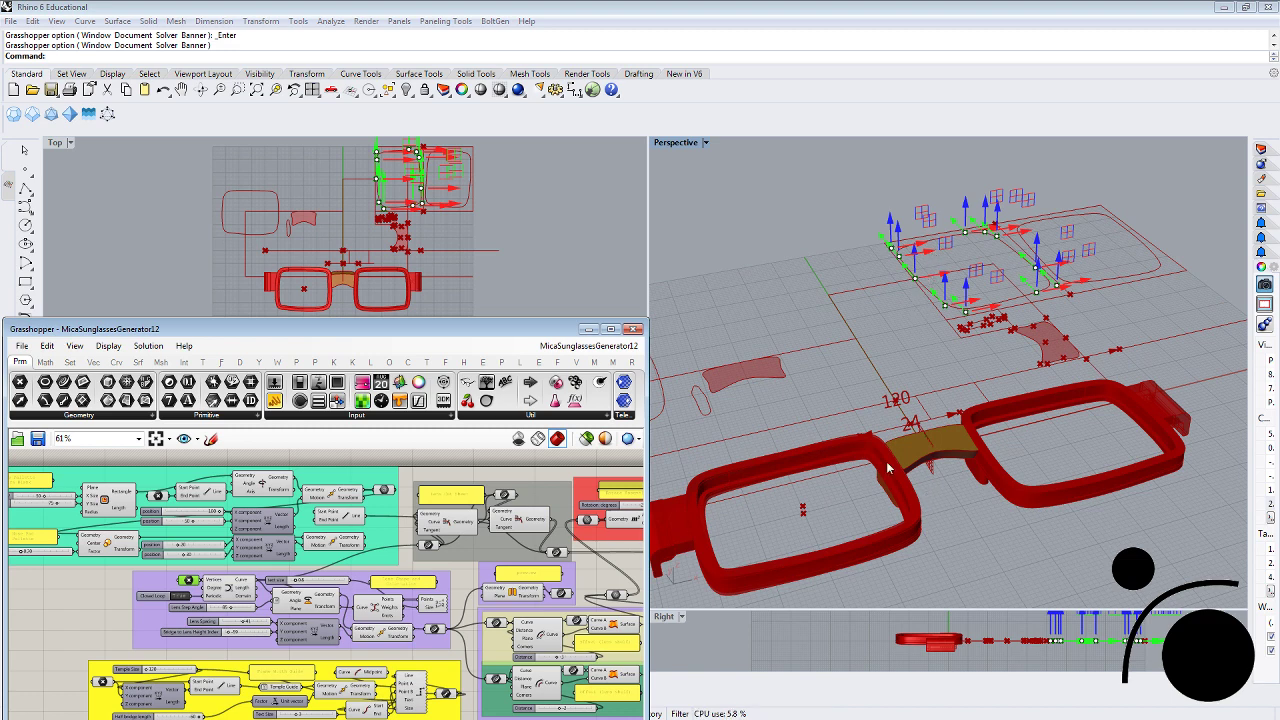
click(93, 625)
In the Frame Width Guide group, set Temple Size to 150 and Half bridge length to -75
right_drag(93, 625, 108, 575)
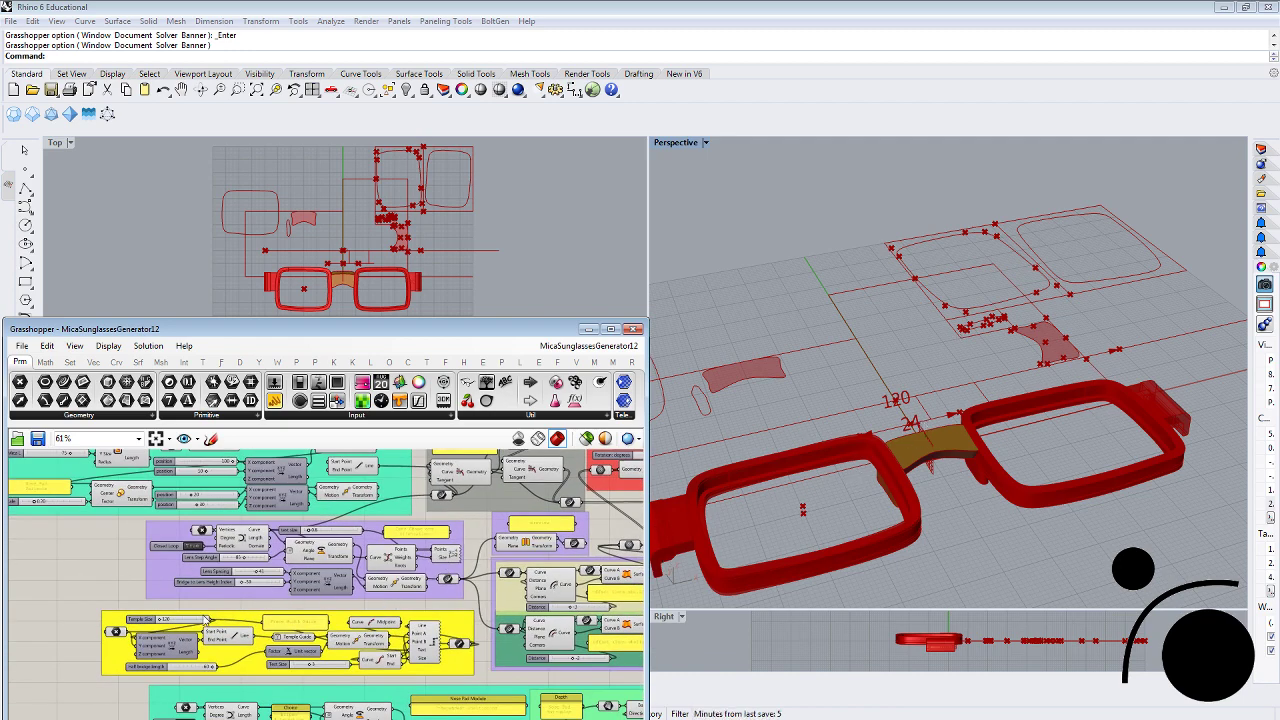
scroll(165, 620, up, 3)
scroll(291, 531, down, 3)
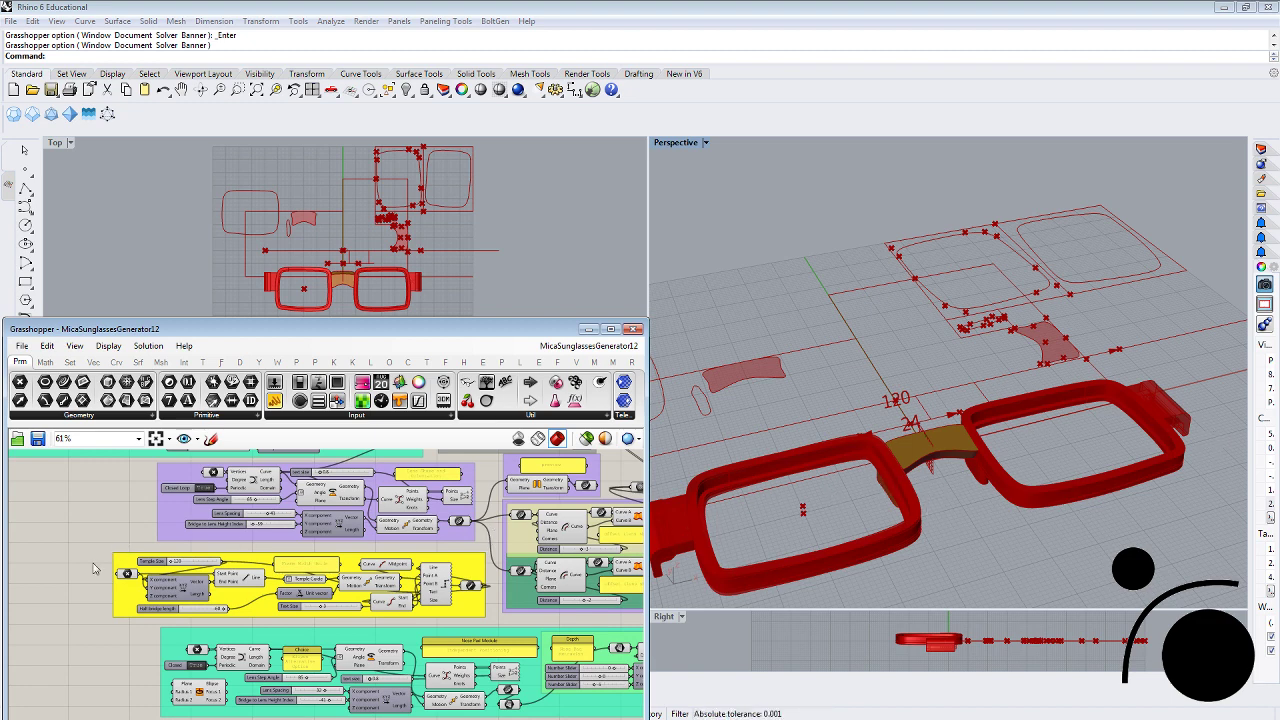
scroll(165, 556, down, 1)
scroll(211, 558, up, 3)
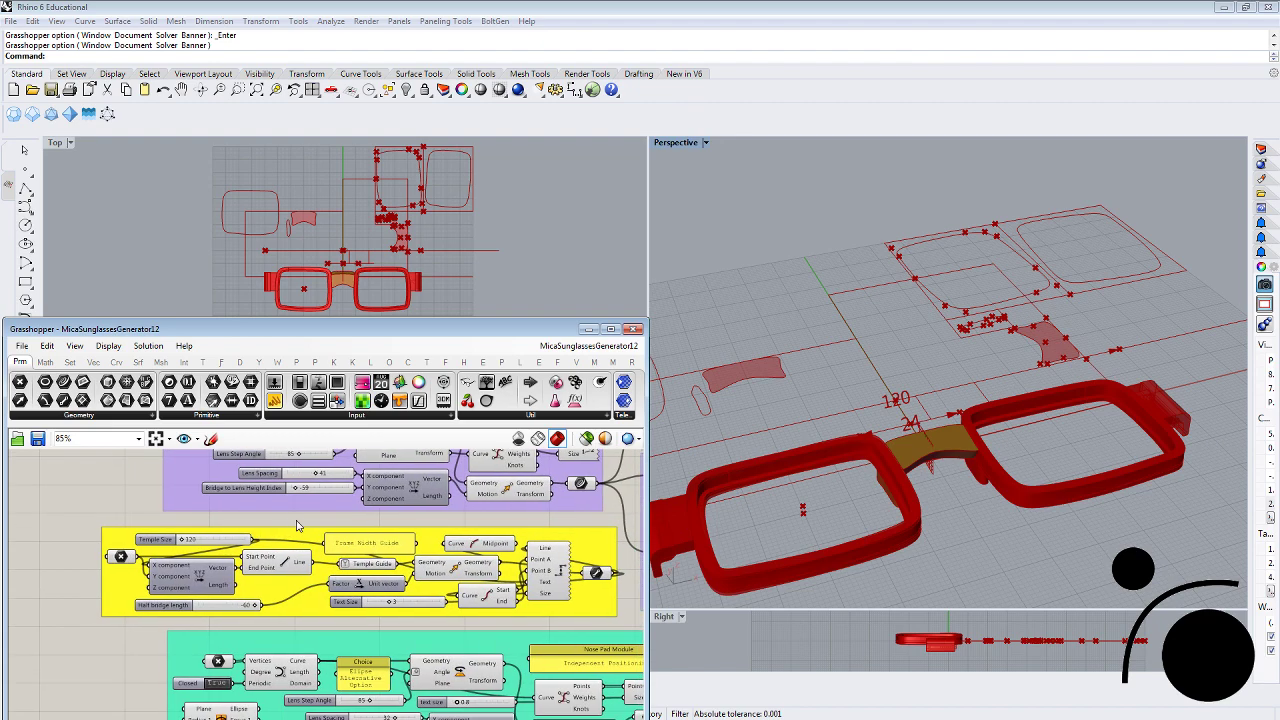
right_drag(1128, 521, 727, 498)
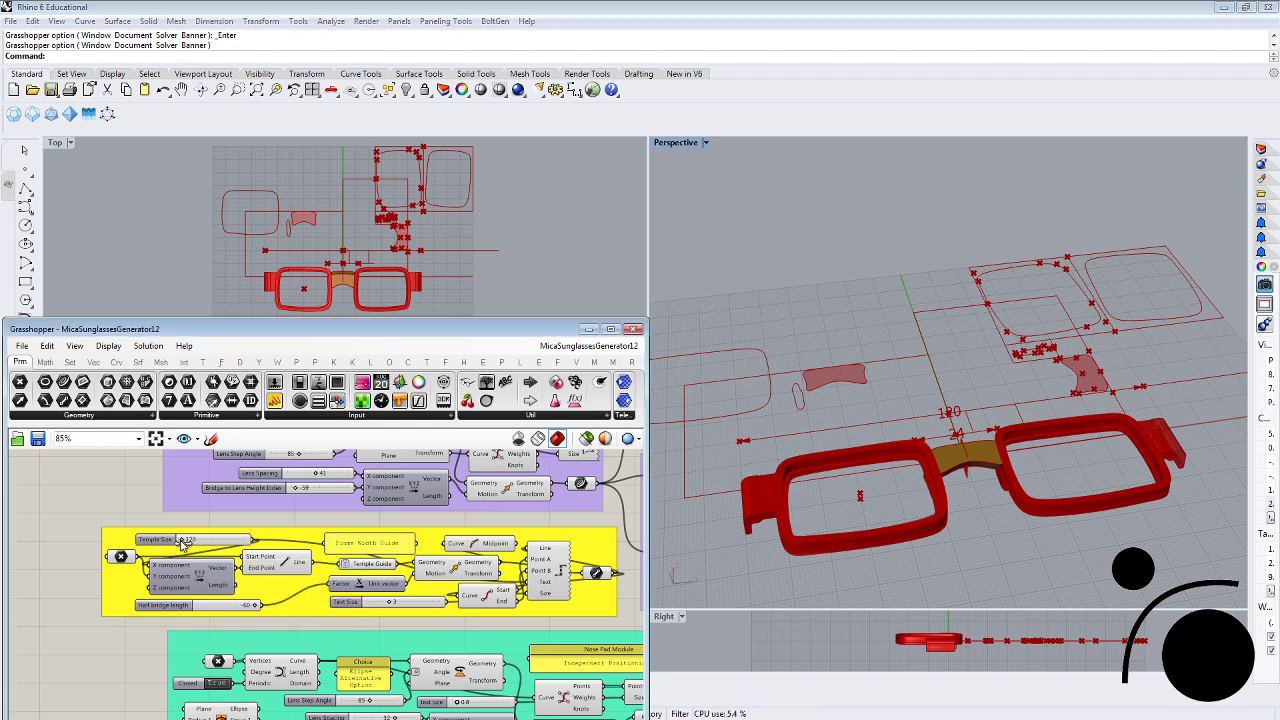
drag(183, 543, 262, 546)
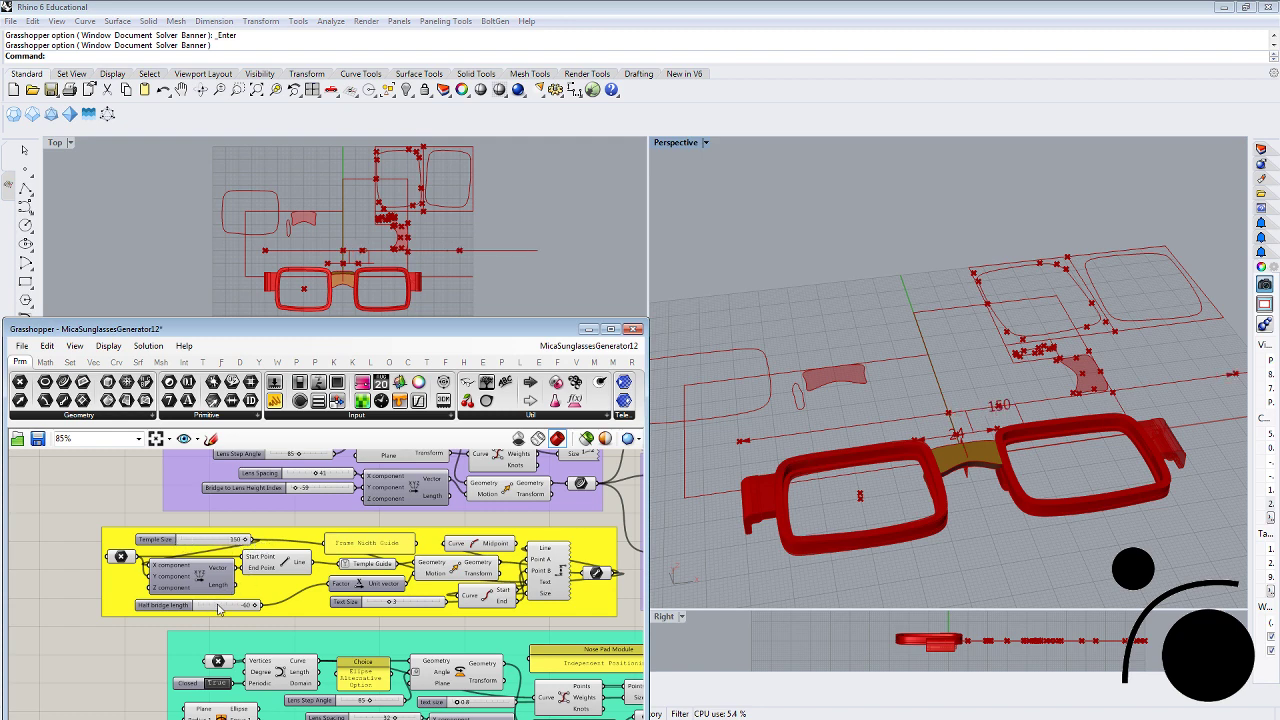
drag(256, 605, 193, 609)
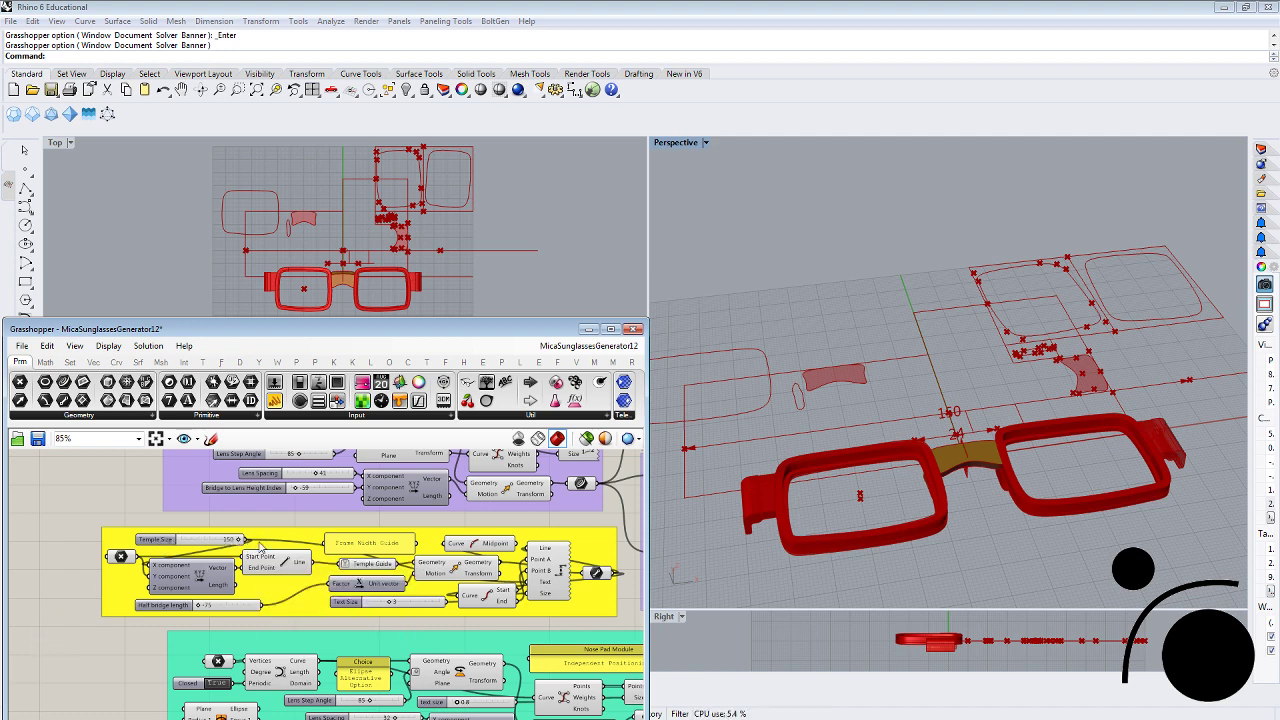
Return the Frame Width Guide to a Temple Size of 120 and a Half bridge length of -60
drag(190, 540, 177, 545)
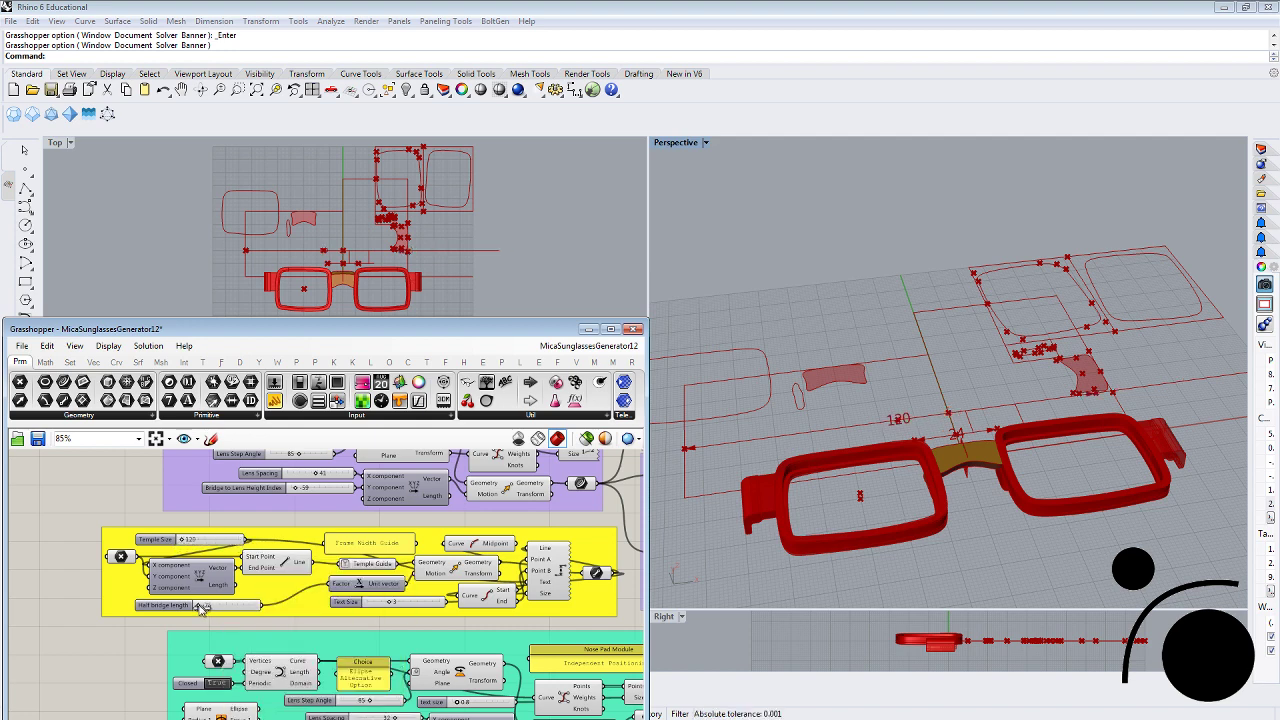
drag(204, 609, 268, 605)
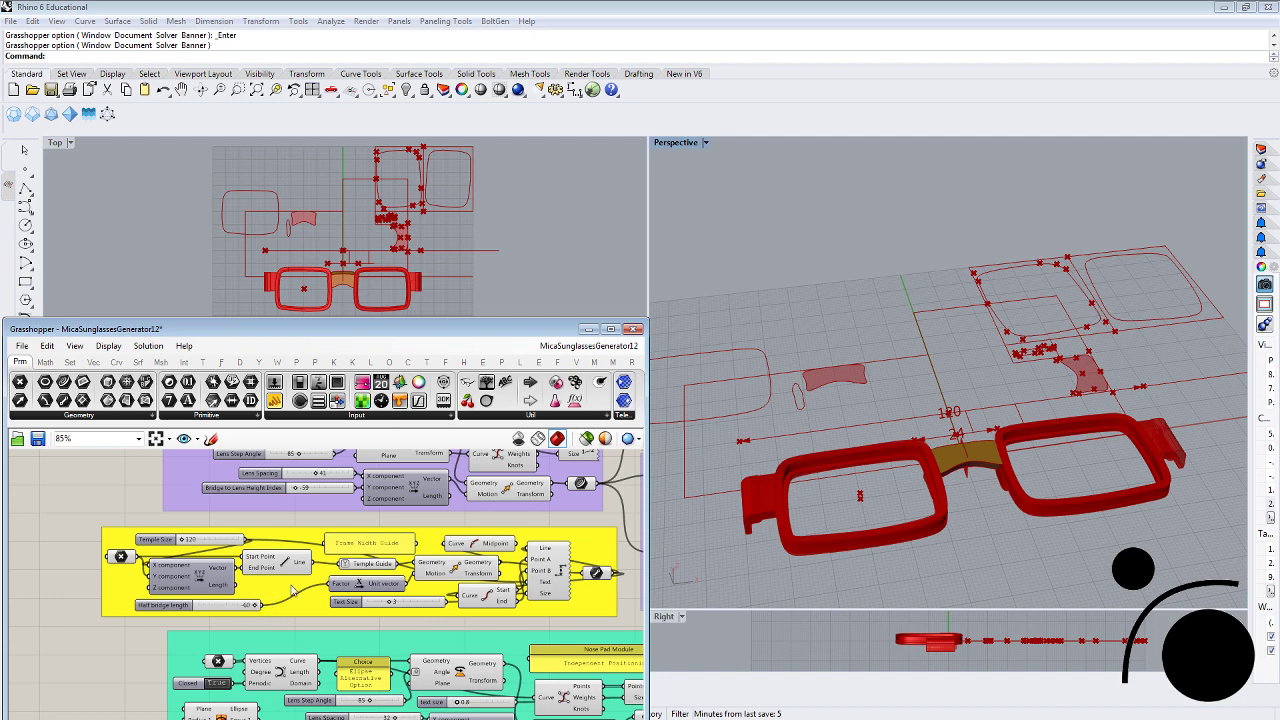
Set Lens Spacing to 46 in the Lens Shape and Orientation group
scroll(158, 663, down, 1)
right_drag(446, 608, 218, 617)
right_drag(541, 594, 289, 622)
scroll(291, 626, up, 1)
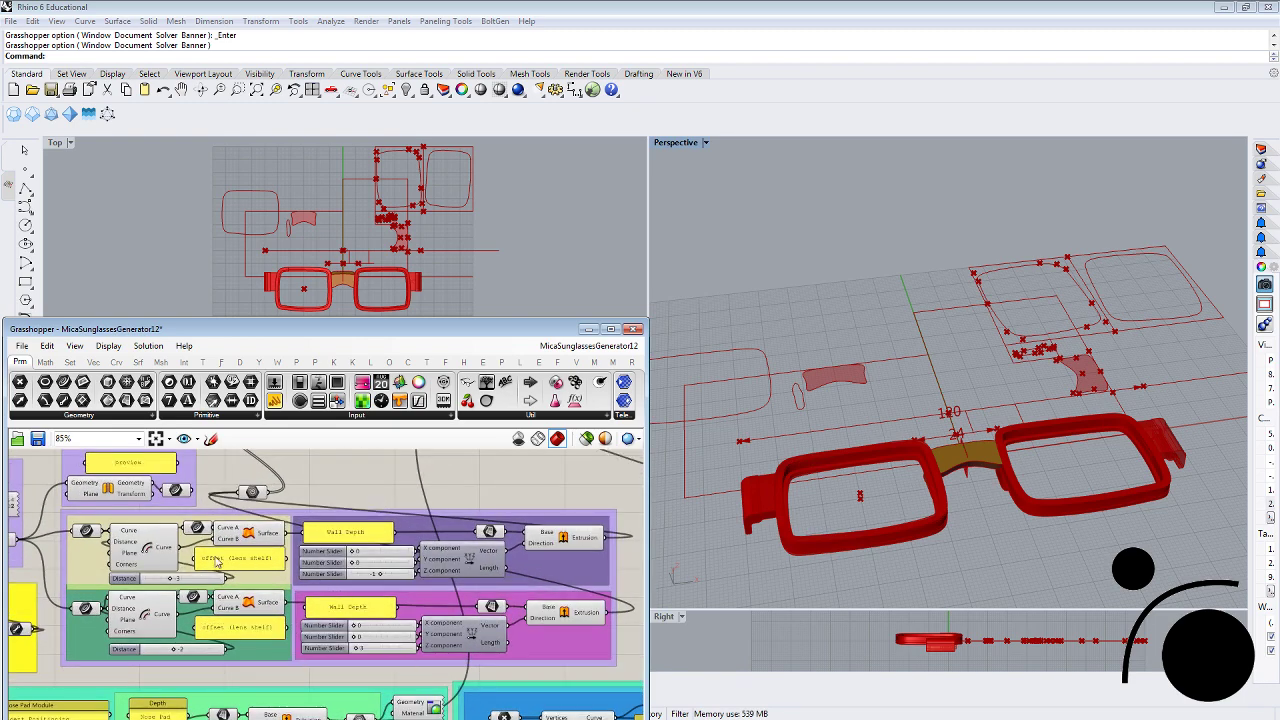
right_drag(157, 588, 442, 618)
right_drag(211, 607, 355, 616)
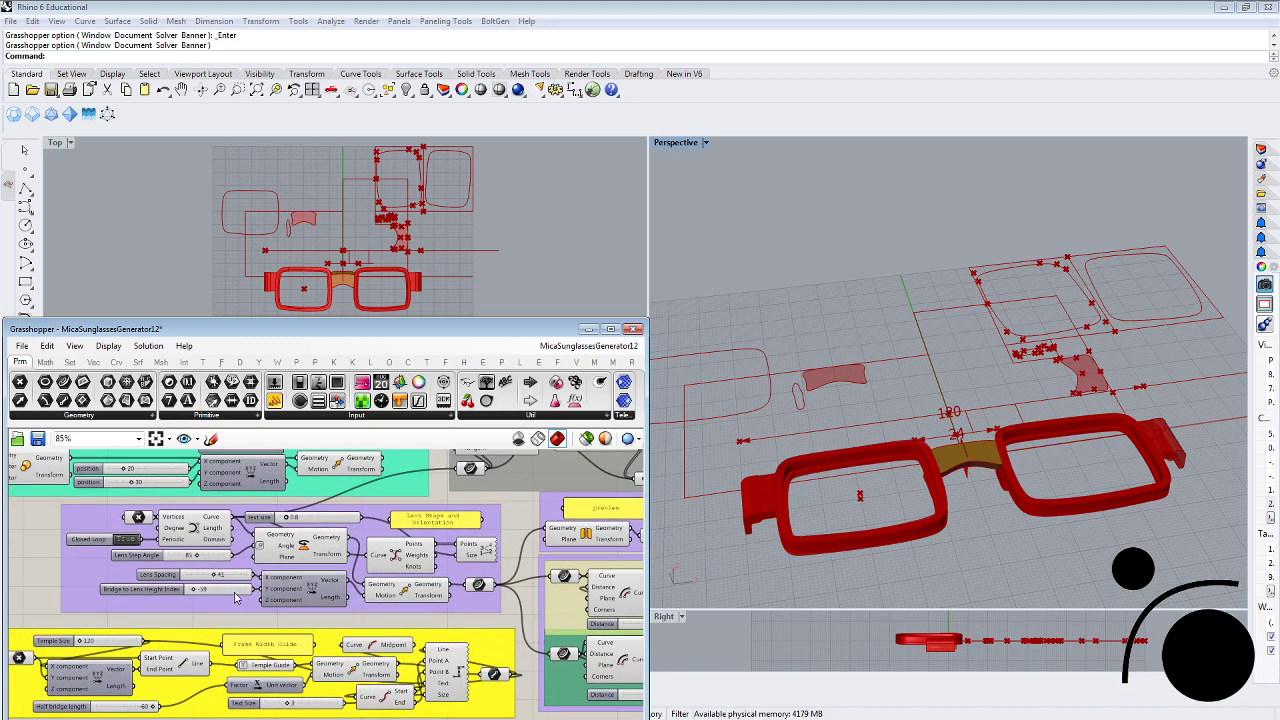
scroll(220, 590, up, 1)
scroll(974, 546, up, 4)
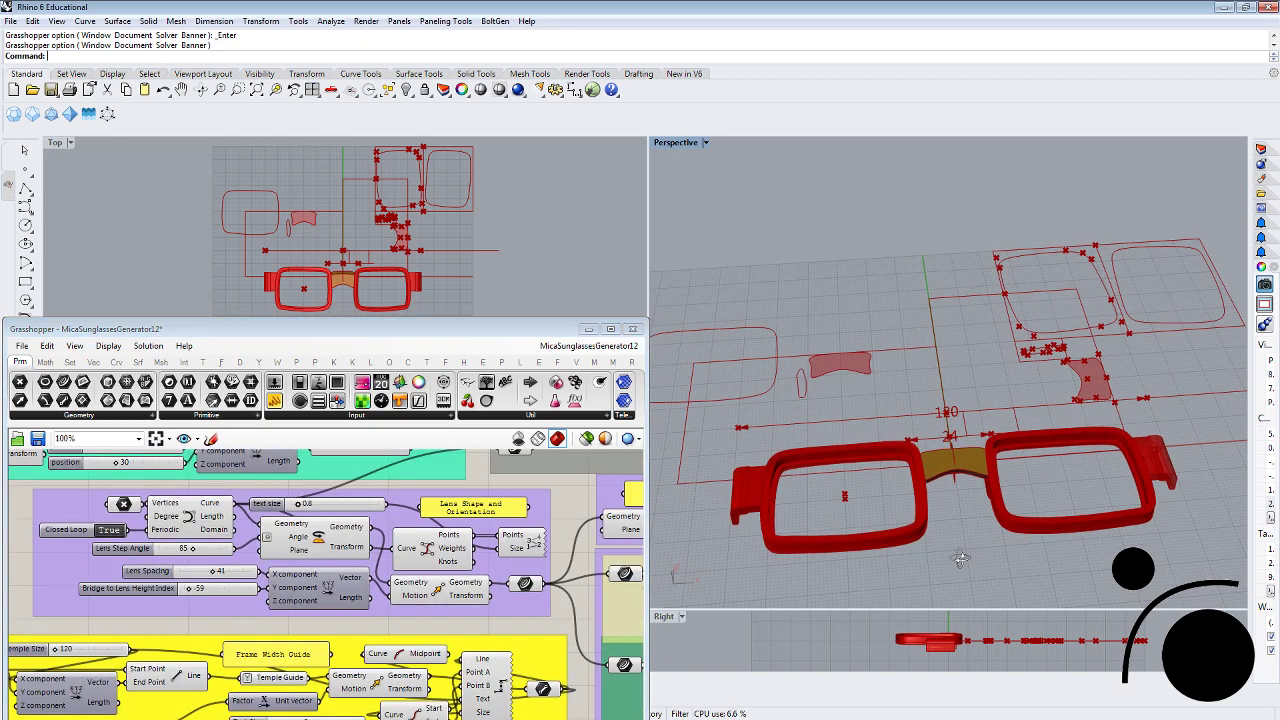
scroll(968, 460, down, 2)
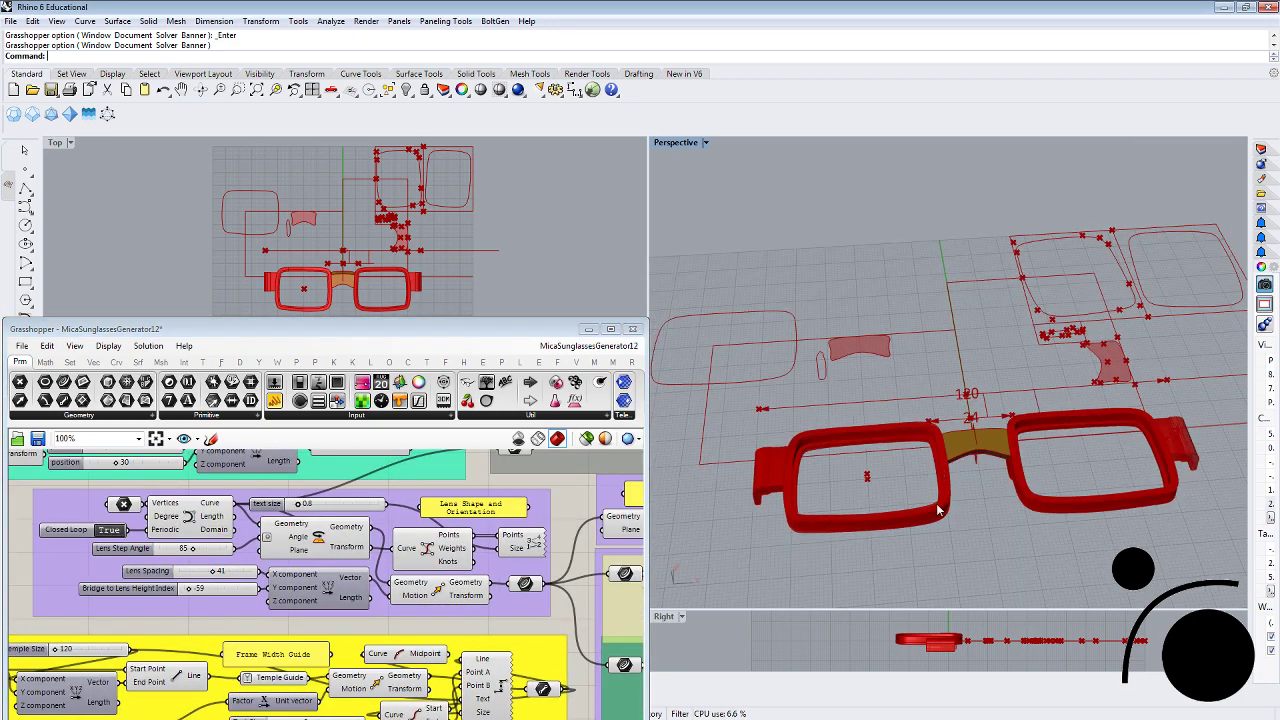
click(216, 573)
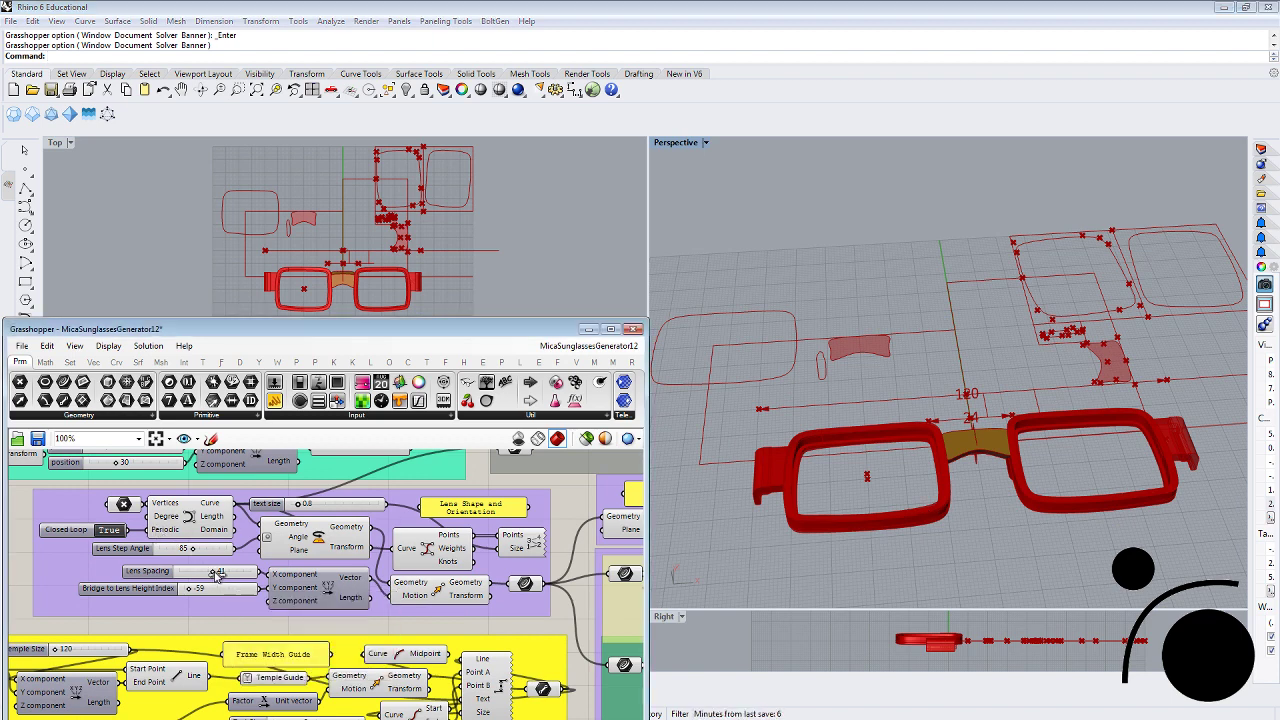
double_click(214, 572)
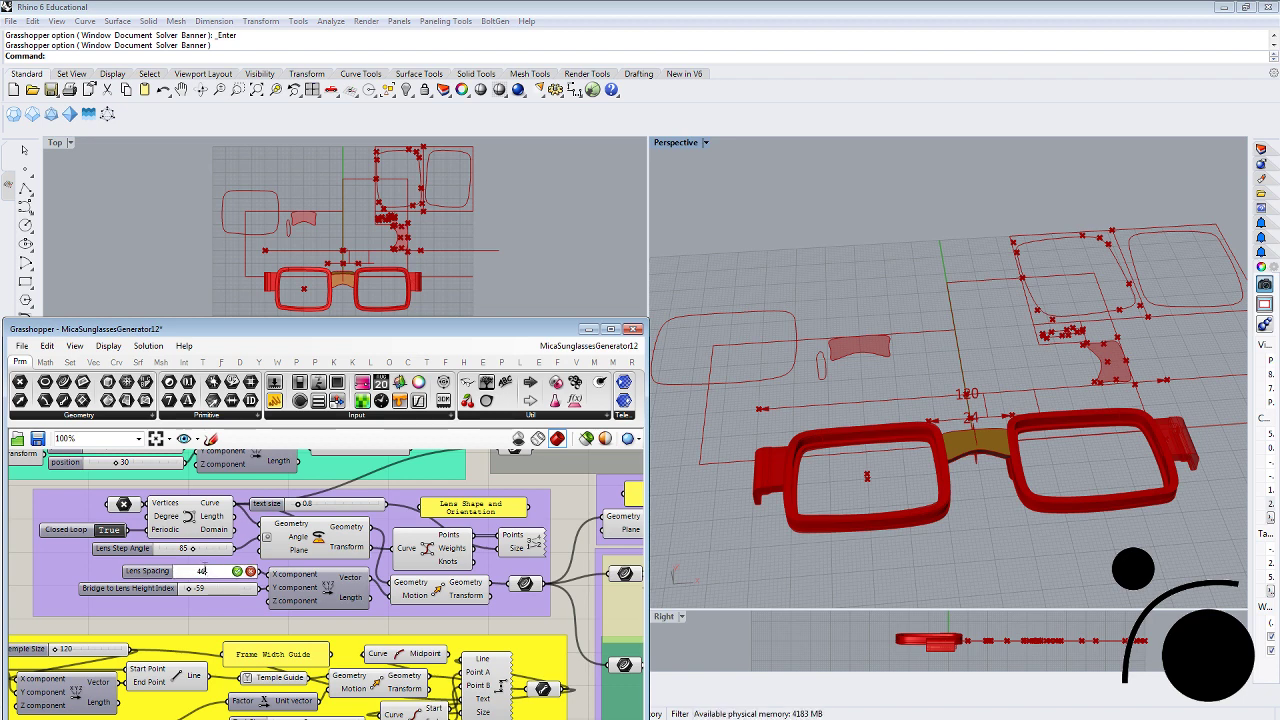
text(46)
key(Return)
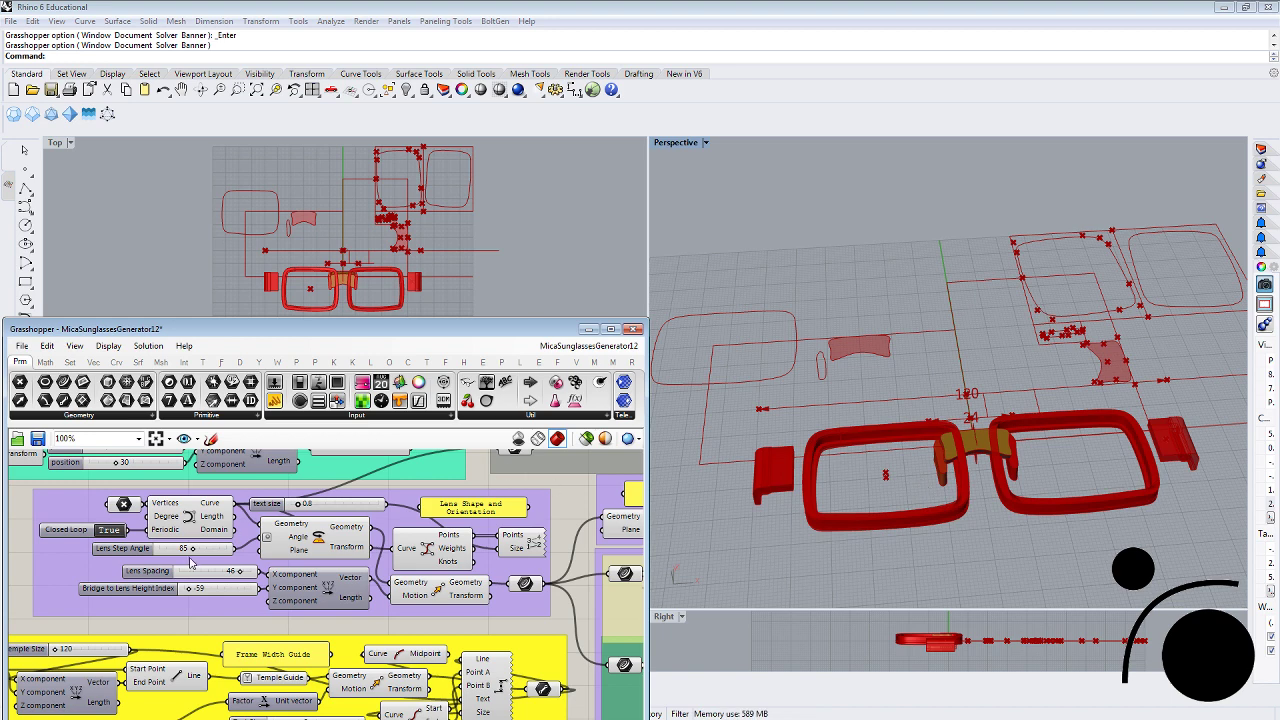
Try a Lens Spacing value of 52 for the lens outline
double_click(224, 572)
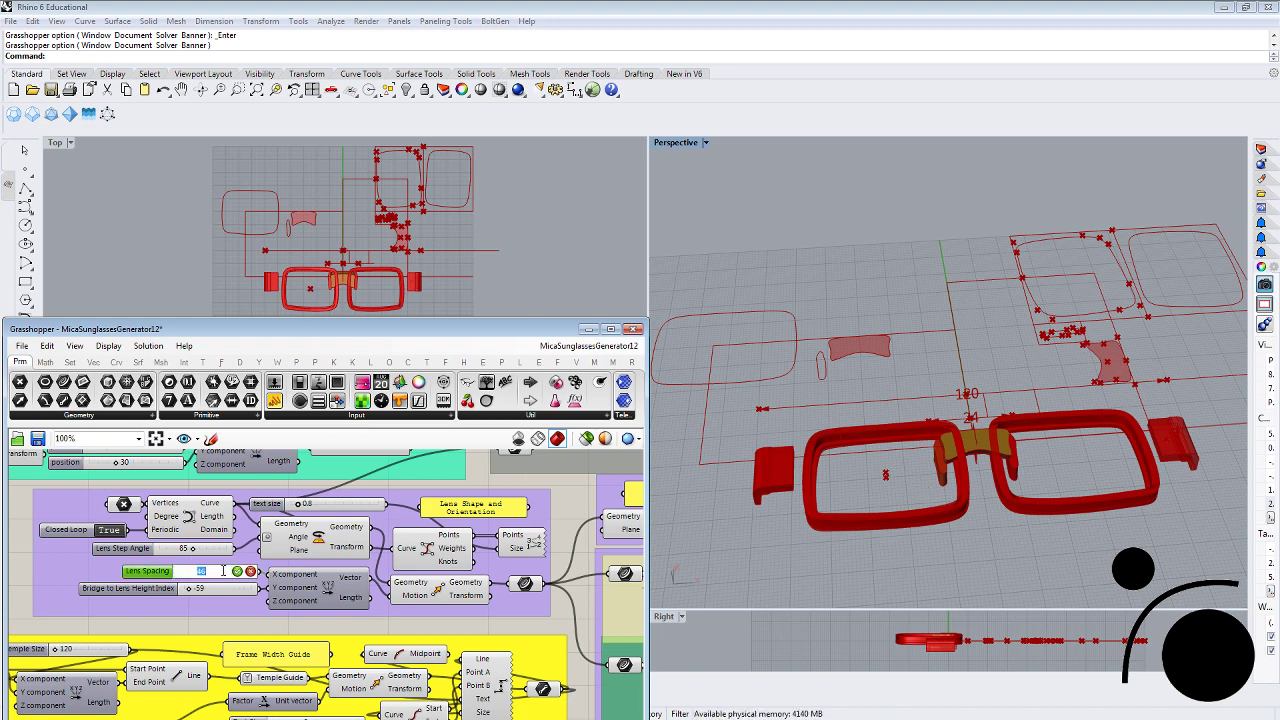
text(52)
key(Return)
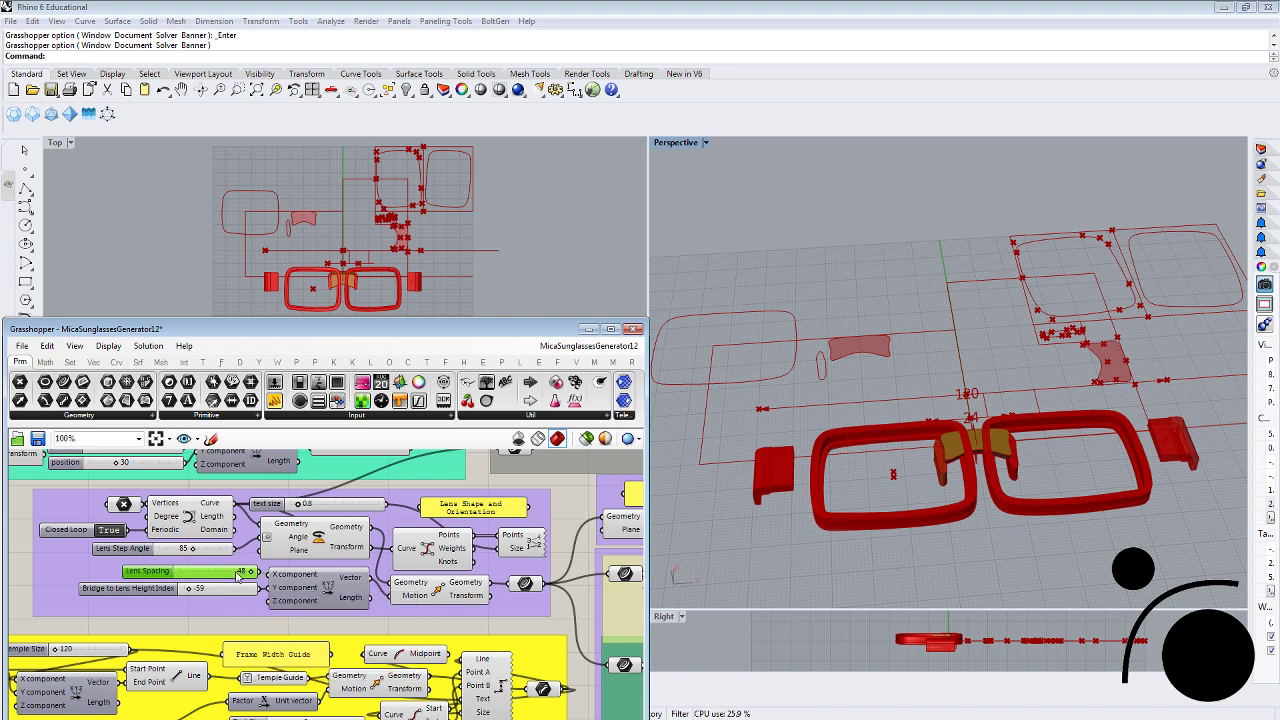
Restore Lens Spacing to 41 in the Lens Shape and Orientation group
double_click(238, 575)
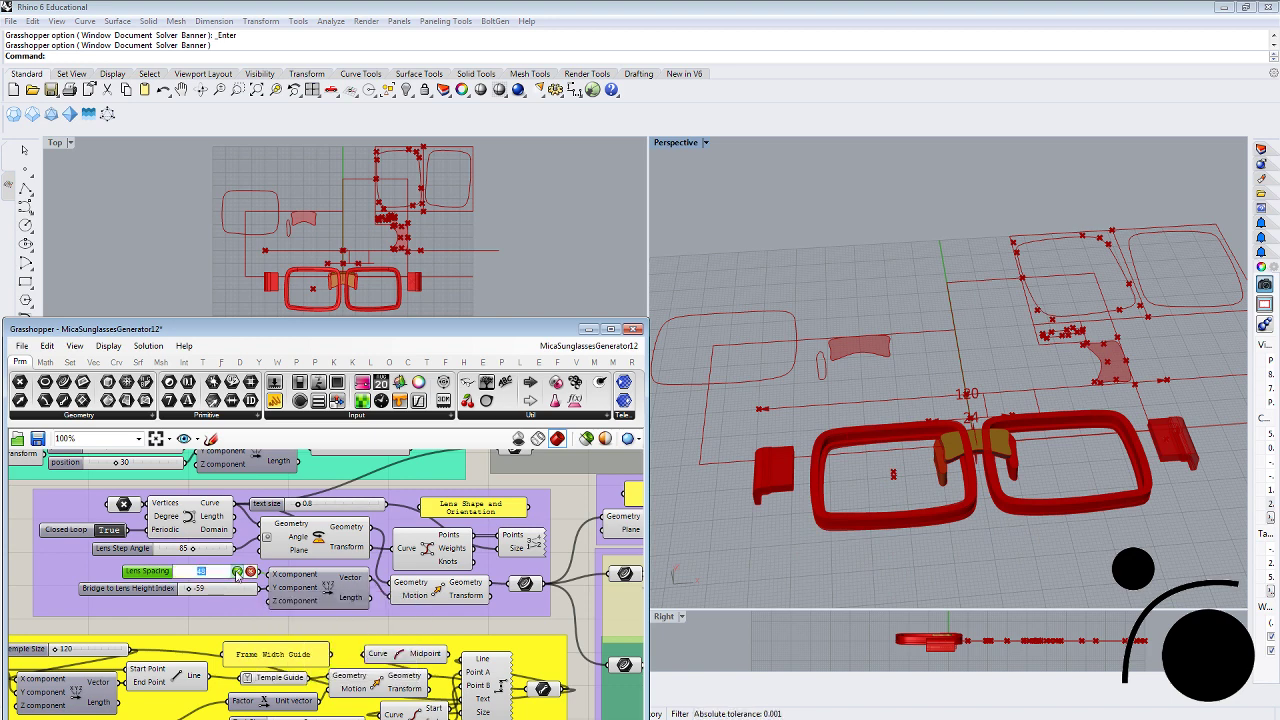
text(41)
key(Return)
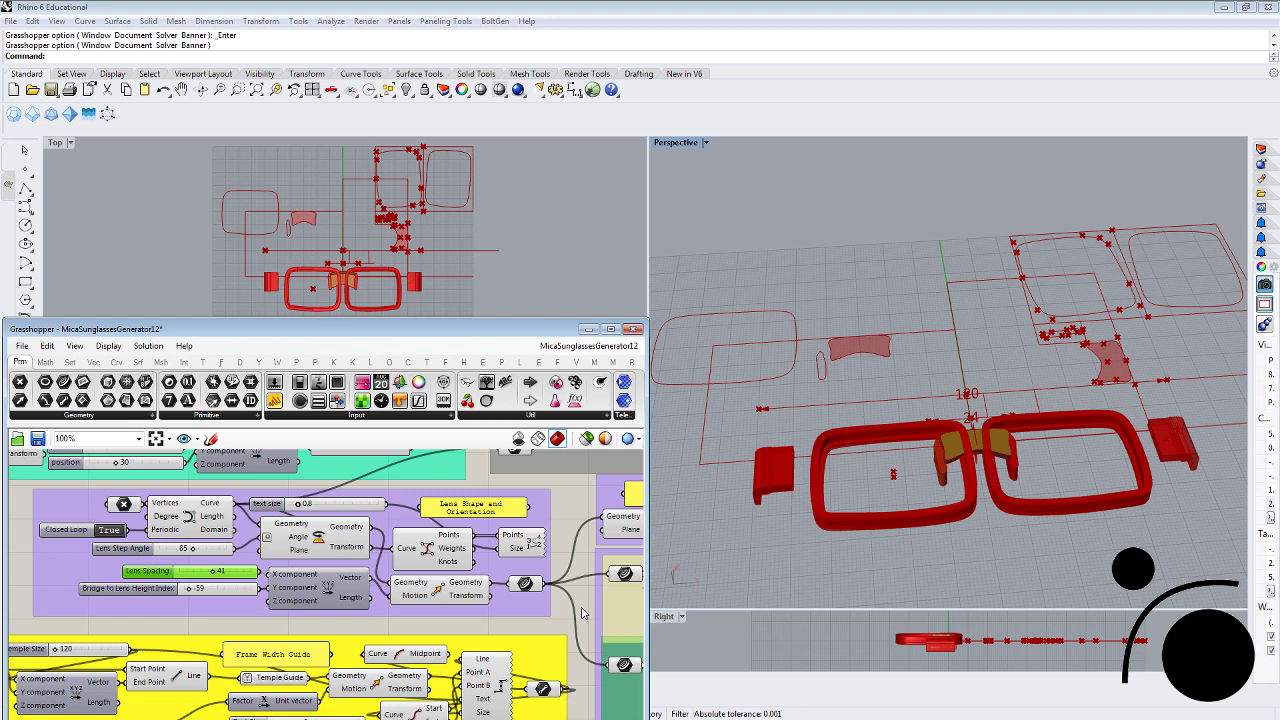
Examine the Nose Pad Module group, including its ellipse alternative and its own spacing, height and angle sliders
scroll(584, 613, down, 5)
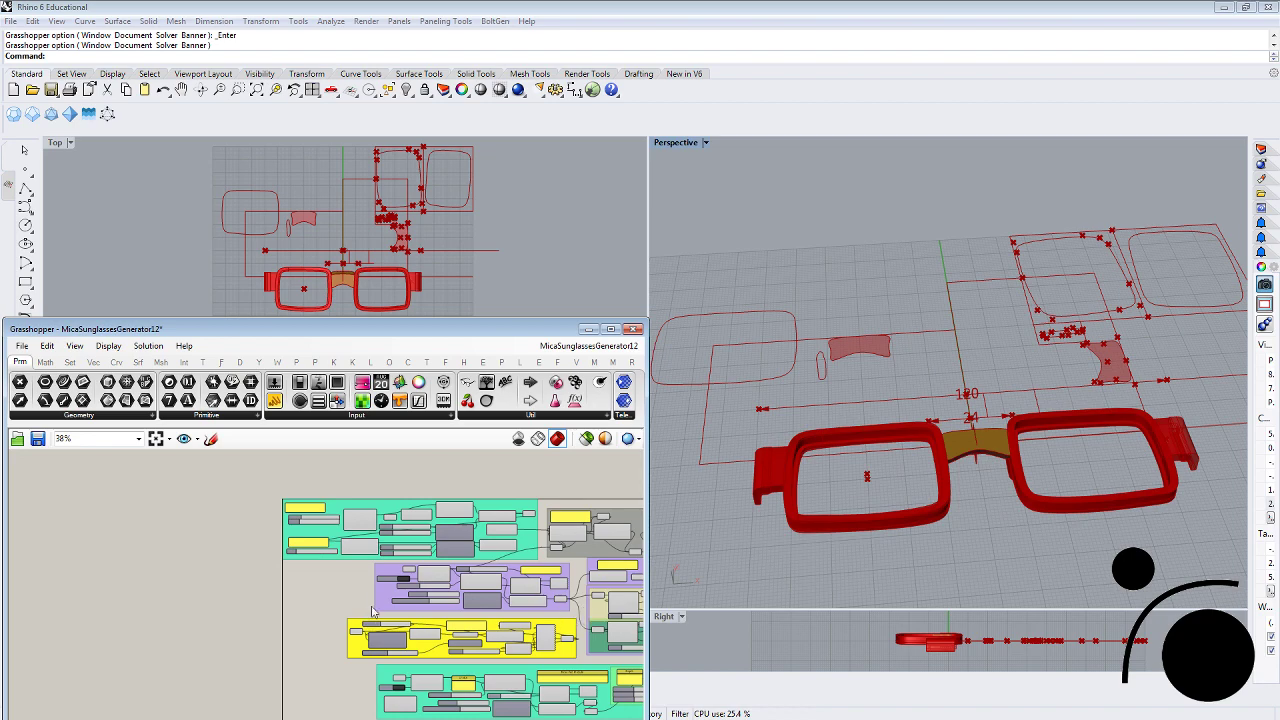
scroll(320, 570, up, 4)
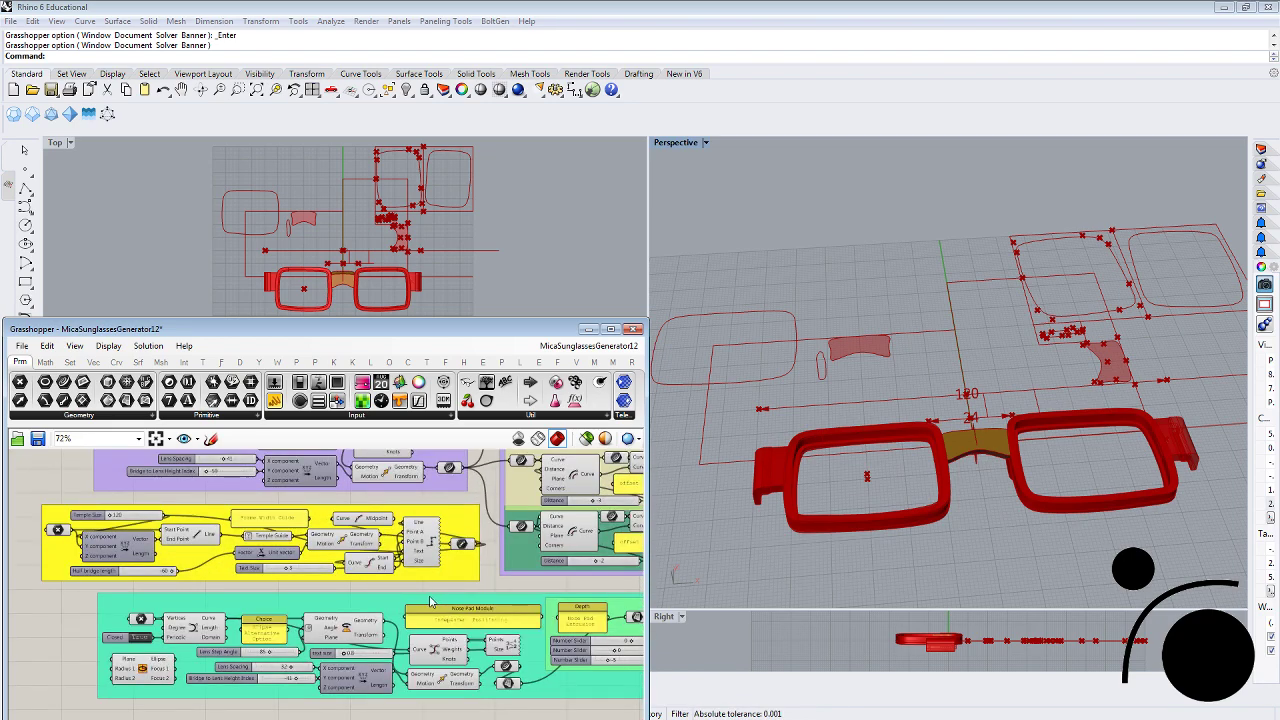
right_drag(430, 597, 321, 526)
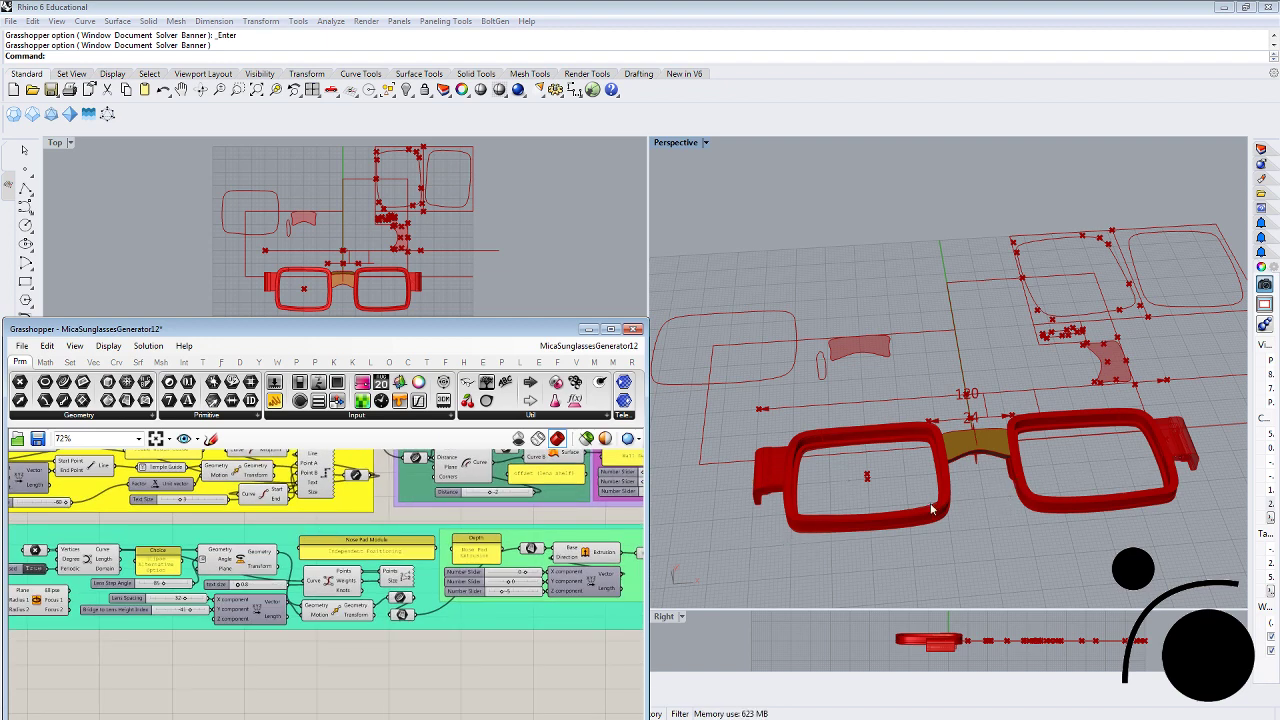
right_drag(388, 649, 411, 677)
scroll(405, 675, up, 4)
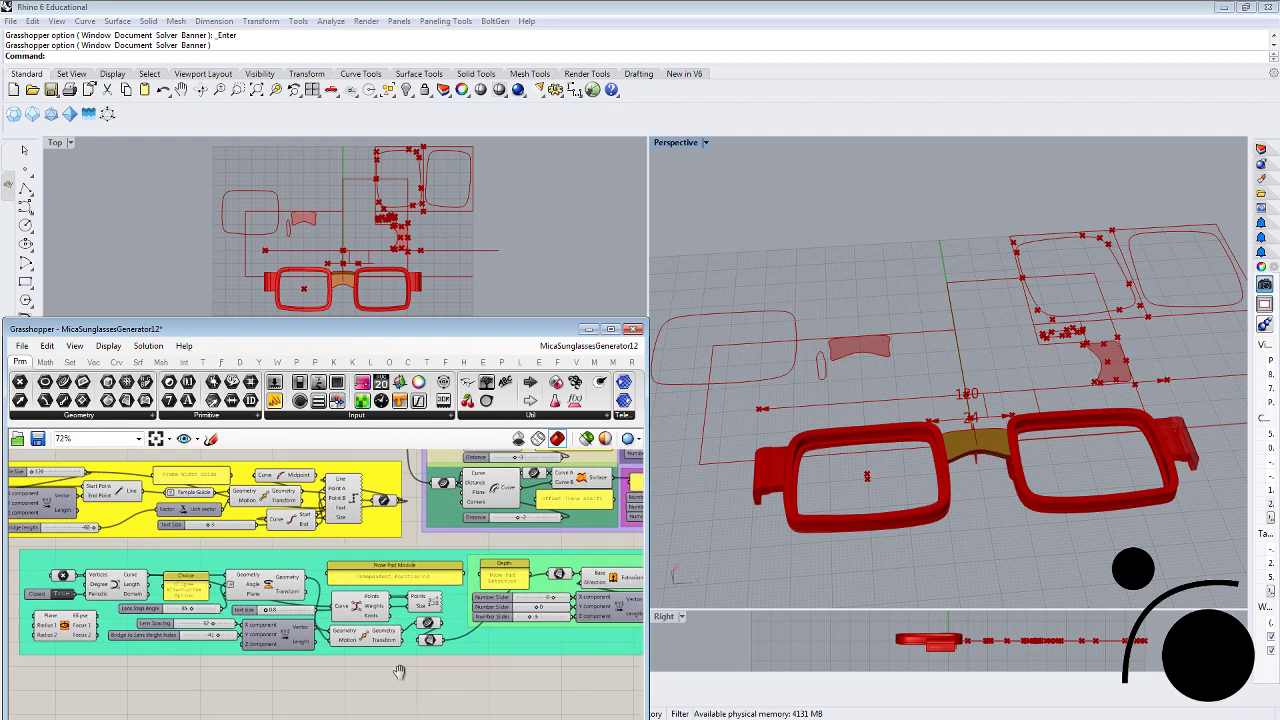
right_drag(241, 625, 339, 618)
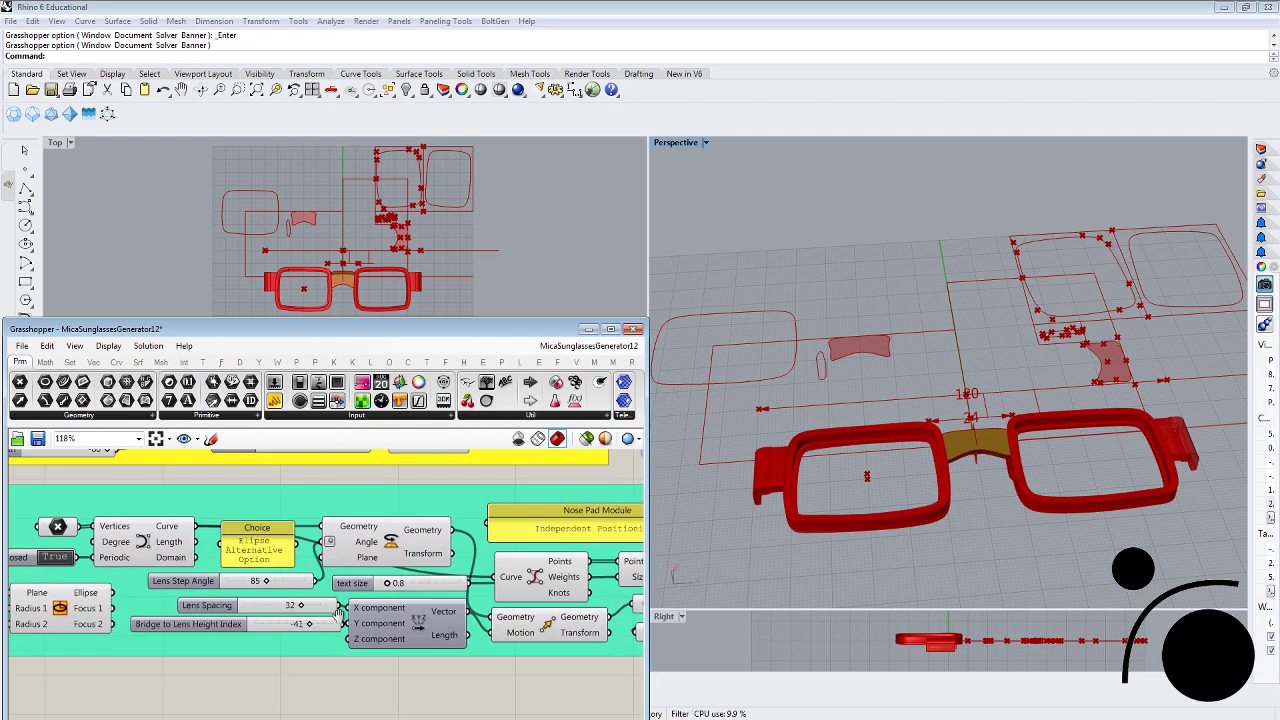
right_drag(415, 563, 418, 631)
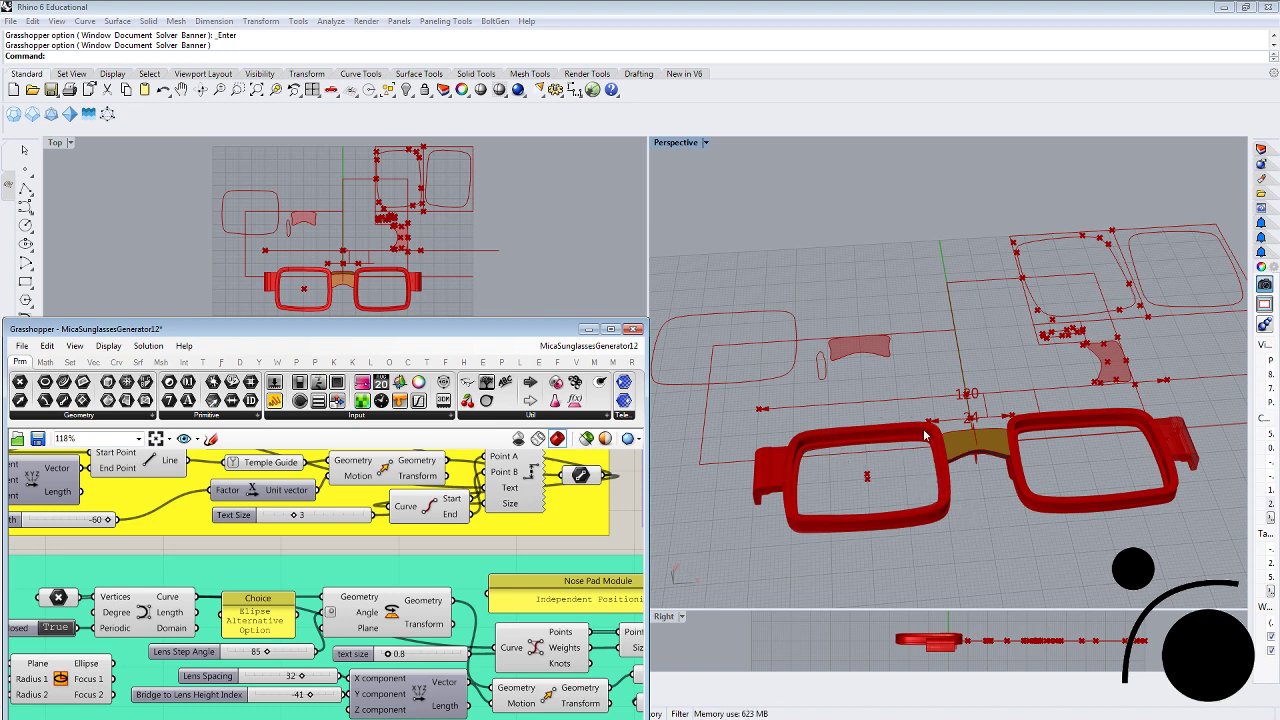
Examine the lens shelf along the inside of the frame rim up close in the perspective view
scroll(853, 447, up, 5)
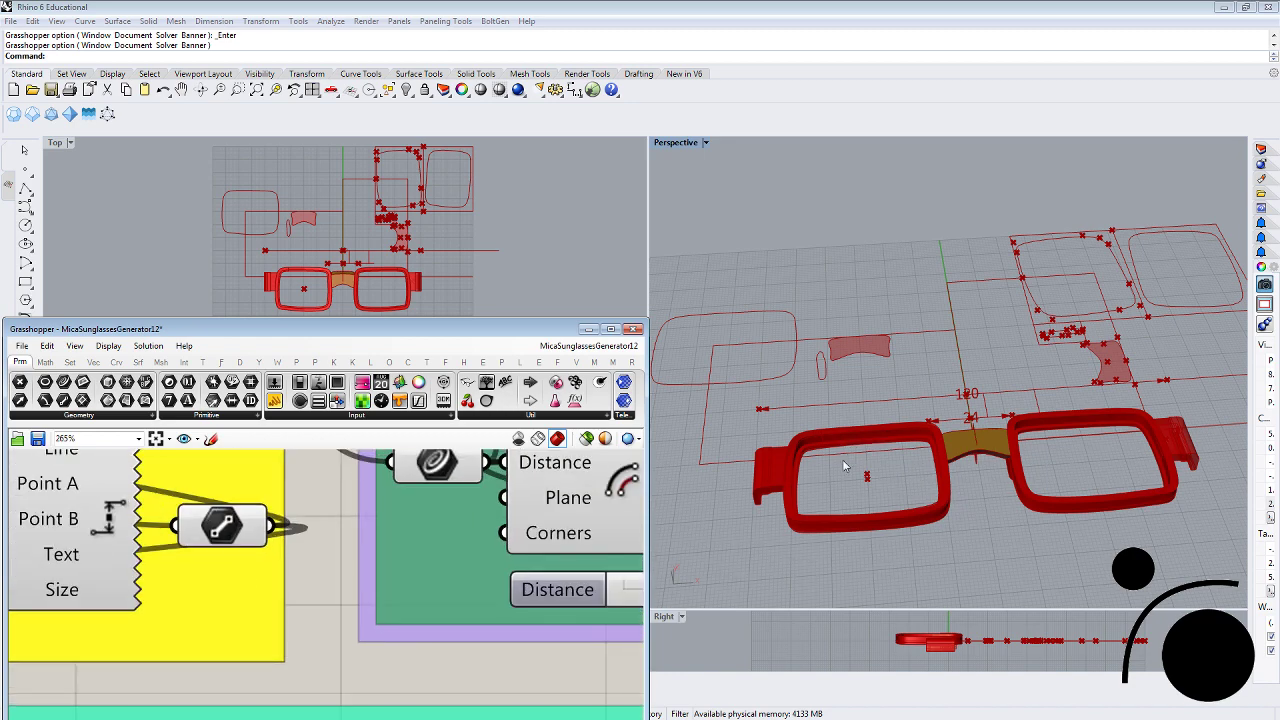
scroll(551, 528, down, 7)
scroll(846, 453, up, 8)
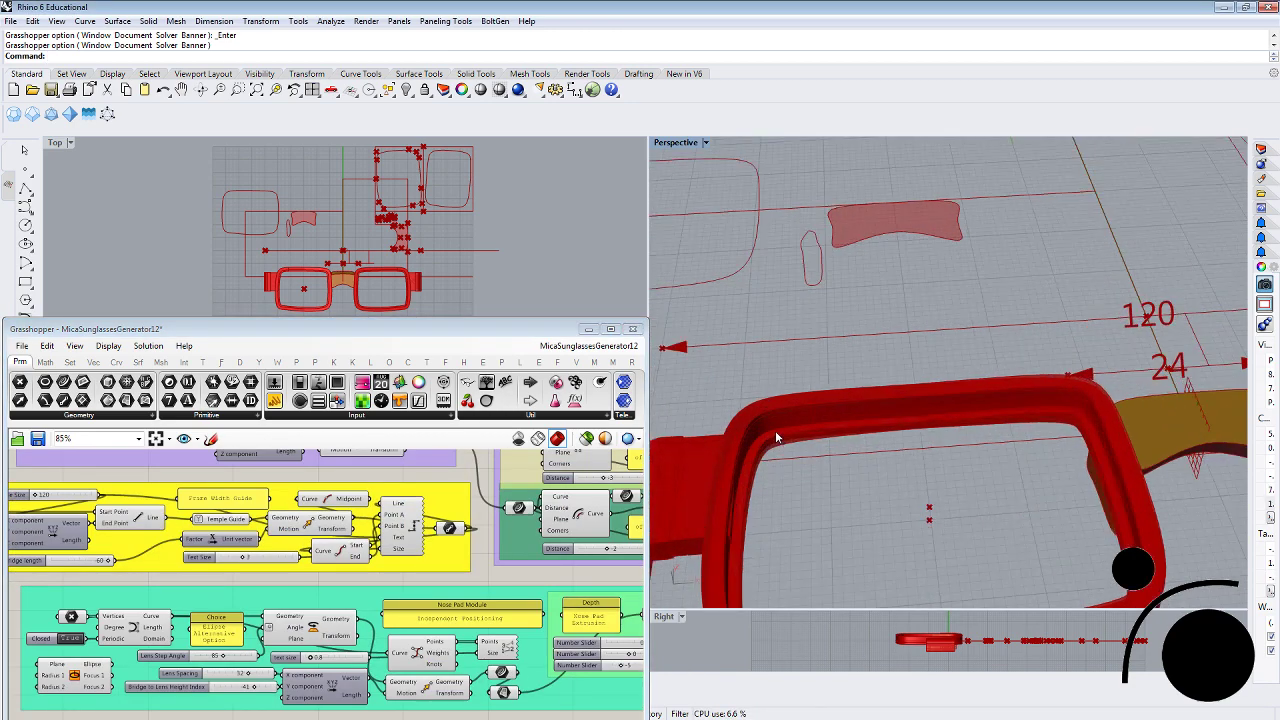
right_drag(867, 425, 1061, 392)
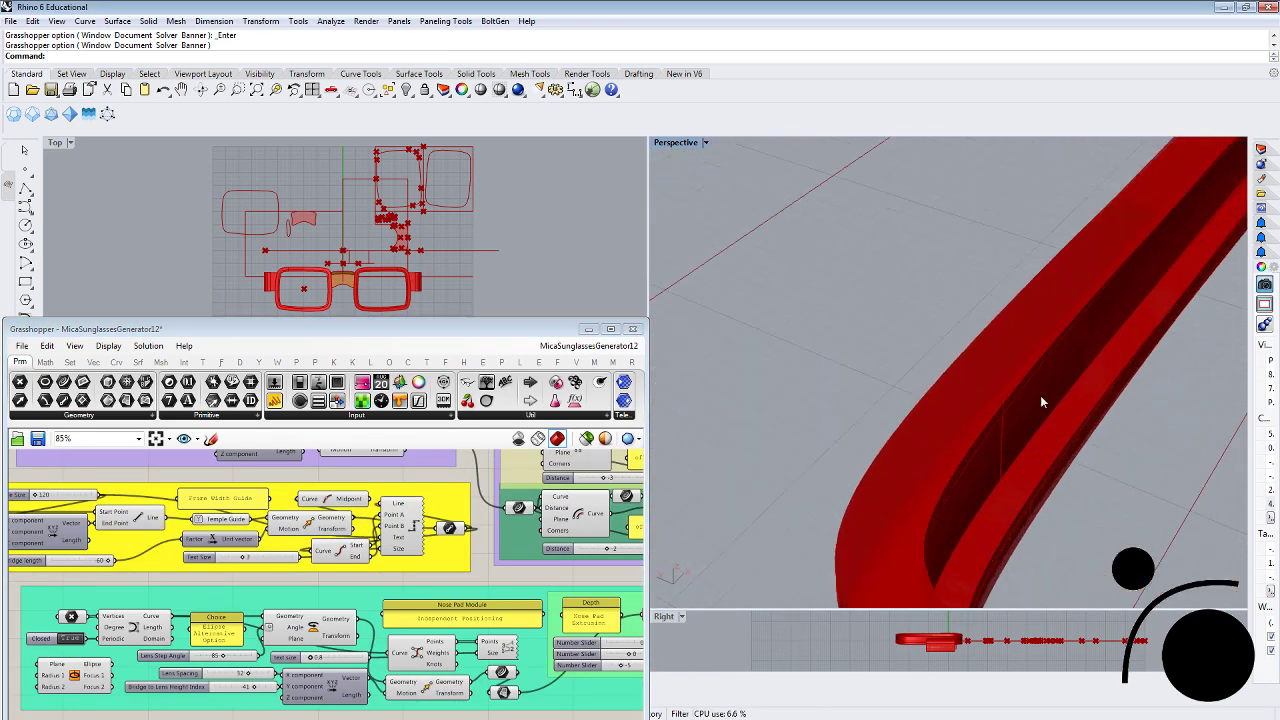
scroll(1010, 455, down, 9)
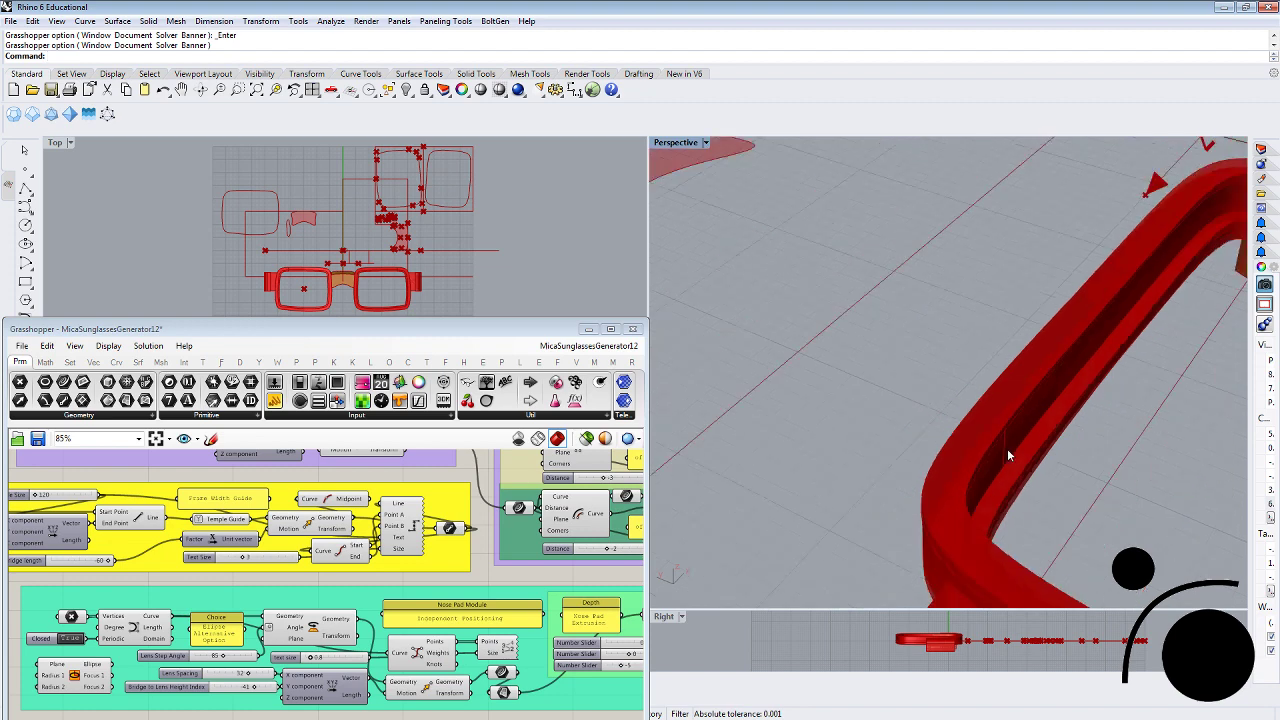
right_drag(1083, 442, 960, 437)
scroll(986, 447, down, 3)
Return to the Nose Pad Module group and view the nose pads beneath the frame from a low angle
click(531, 577)
scroll(533, 576, down, 3)
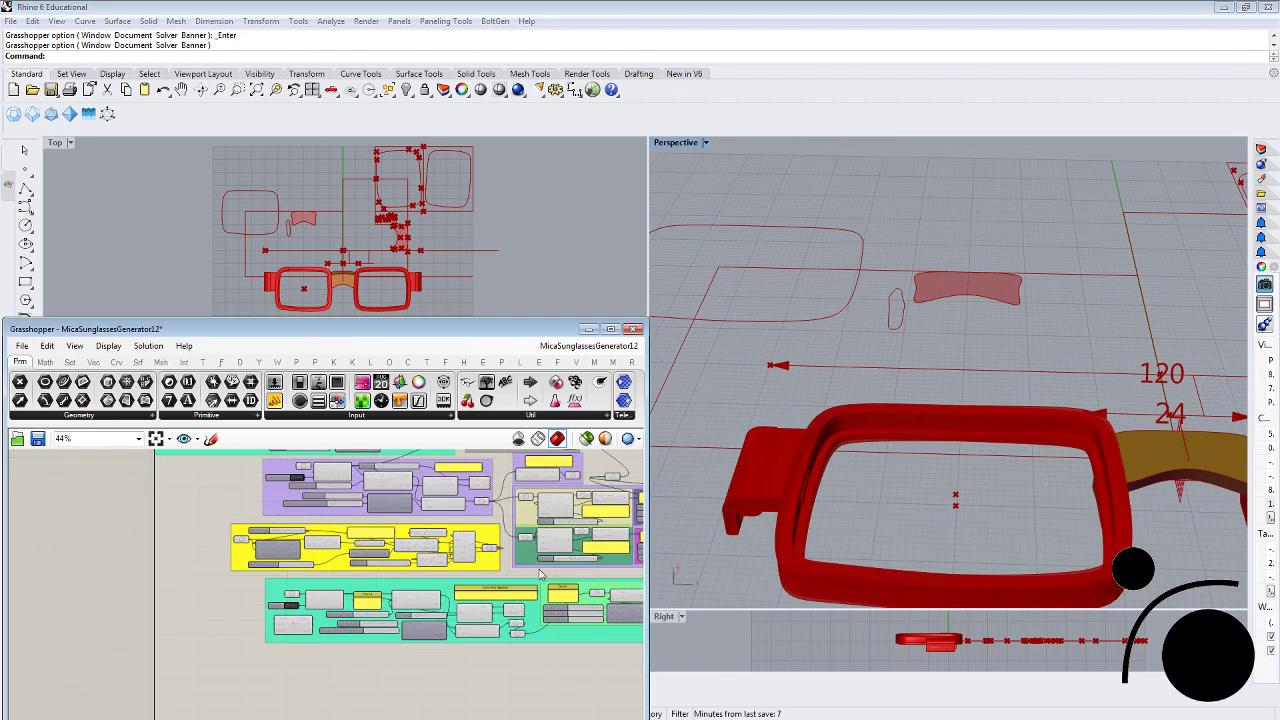
scroll(554, 645, up, 3)
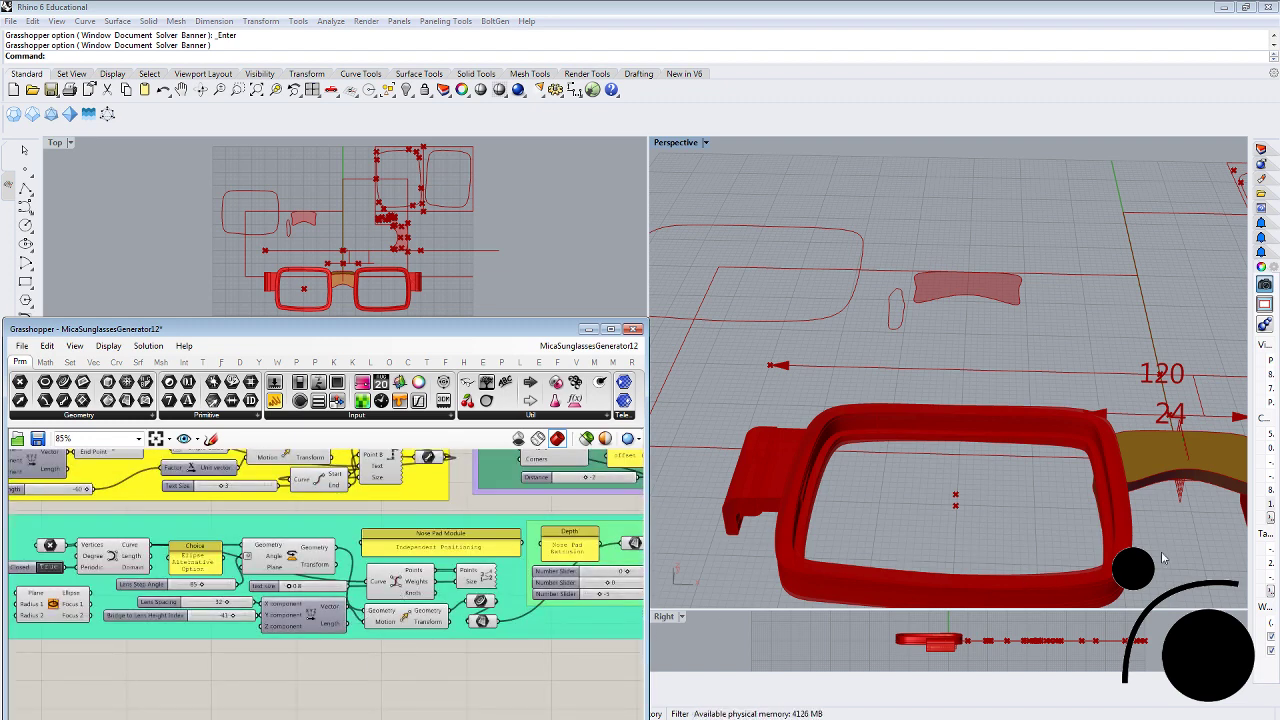
right_drag(1171, 549, 1118, 472)
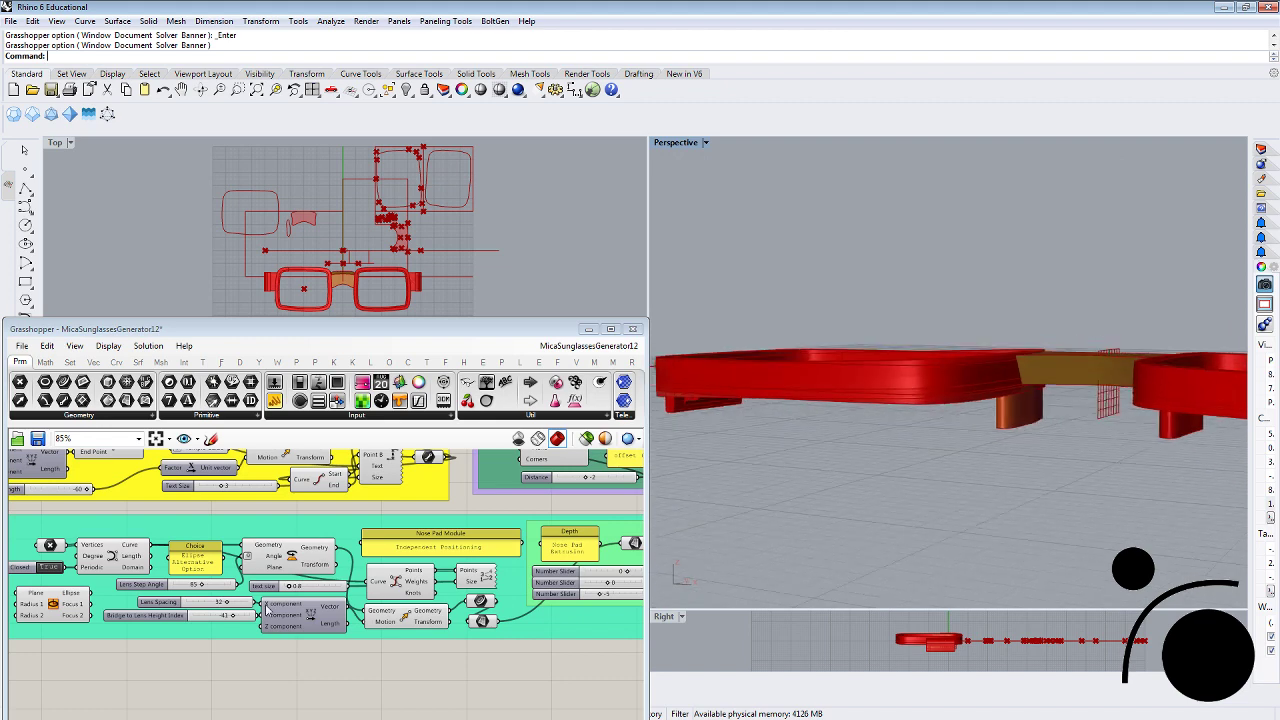
Examine the nose pad's outline curve, depth extrusion and final geometry in the Nose Pad Module, and view the pad from beneath the frame
click(127, 560)
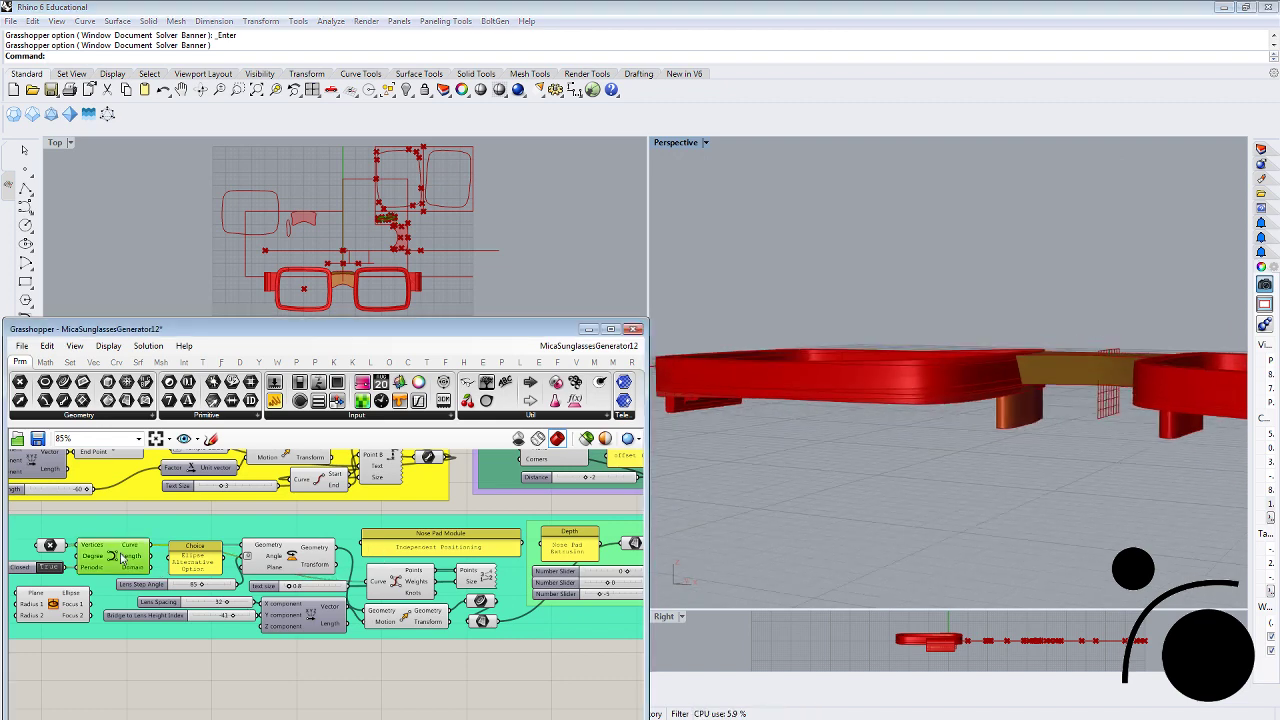
click(551, 650)
right_drag(551, 650, 420, 646)
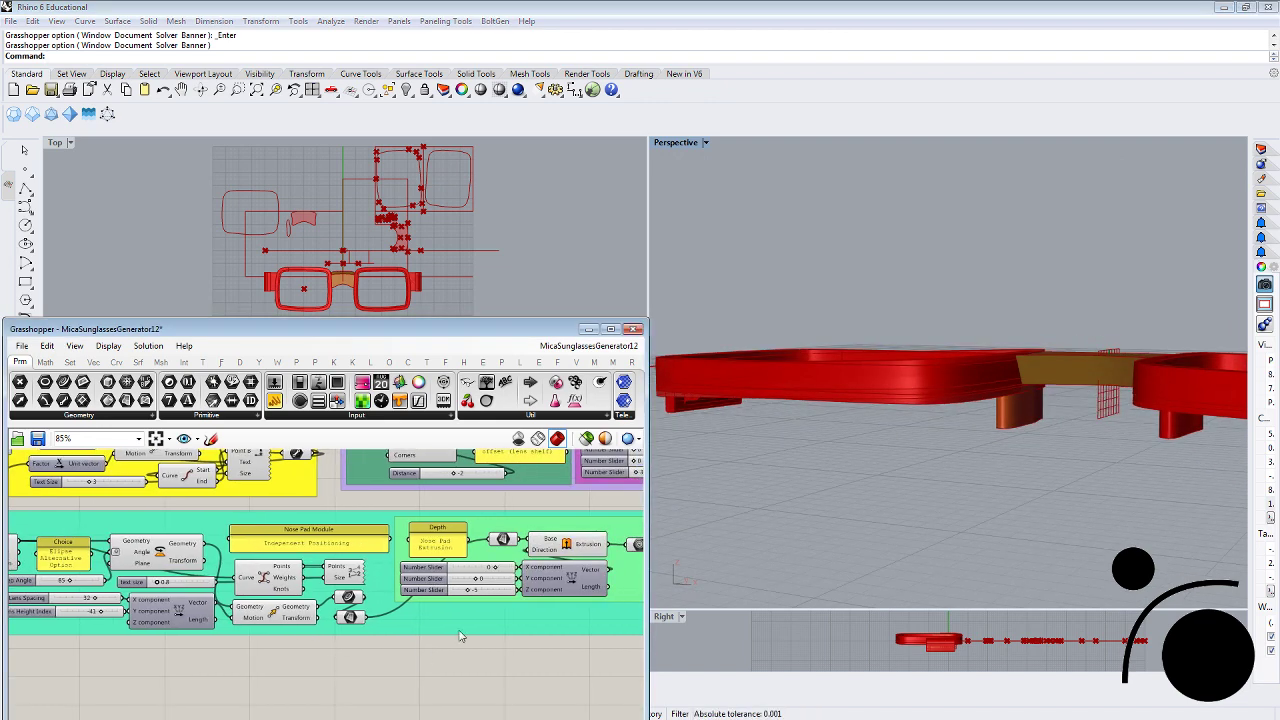
click(604, 550)
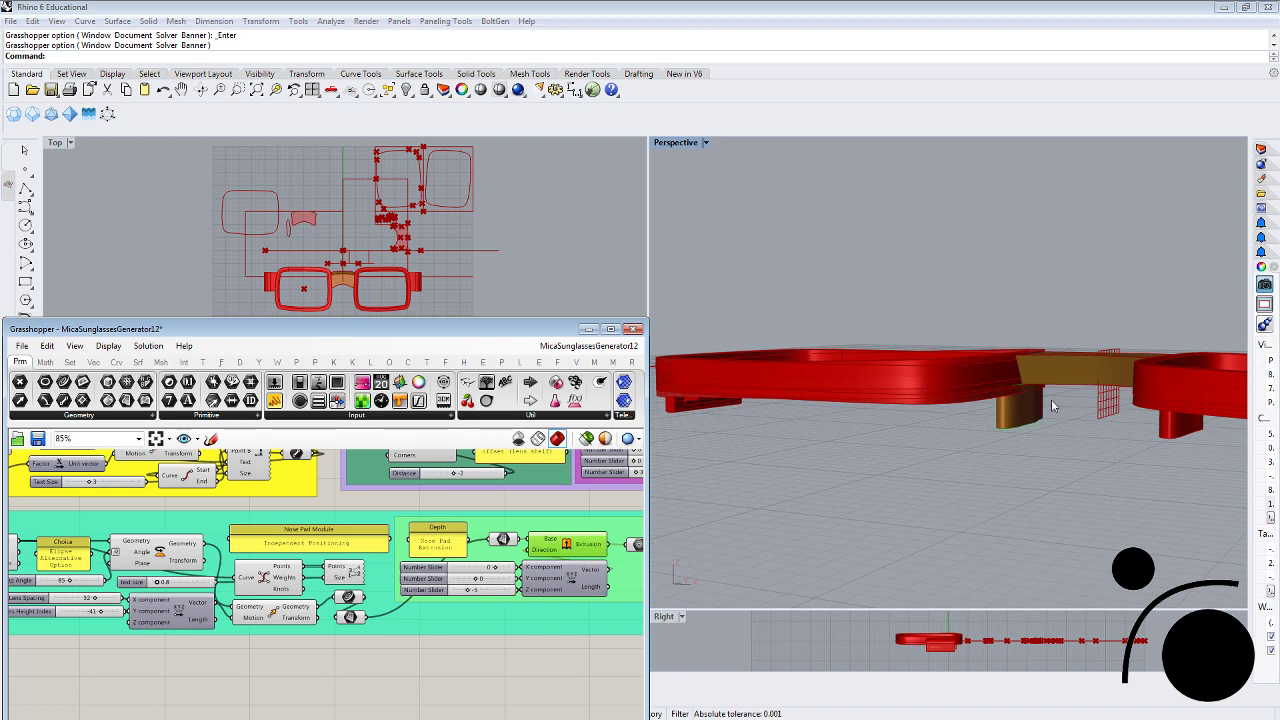
click(640, 550)
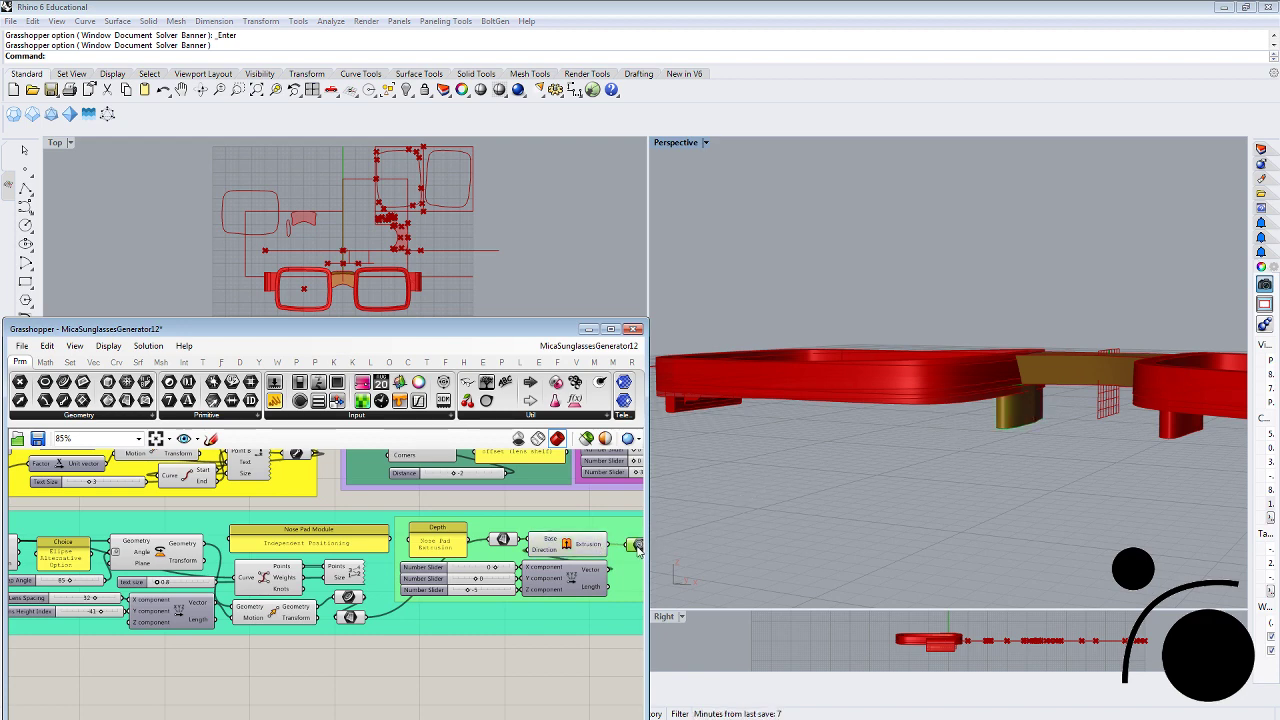
right_drag(539, 647, 441, 651)
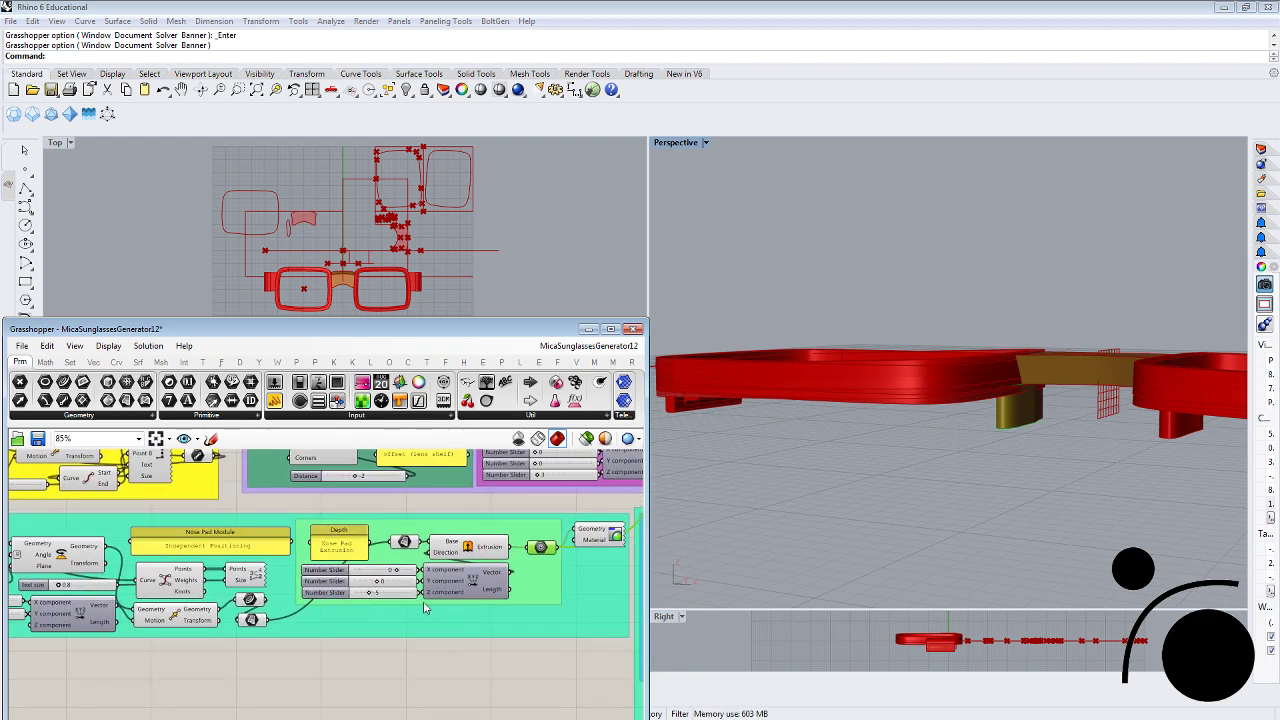
right_drag(1002, 506, 1063, 439)
right_drag(1146, 318, 1104, 340)
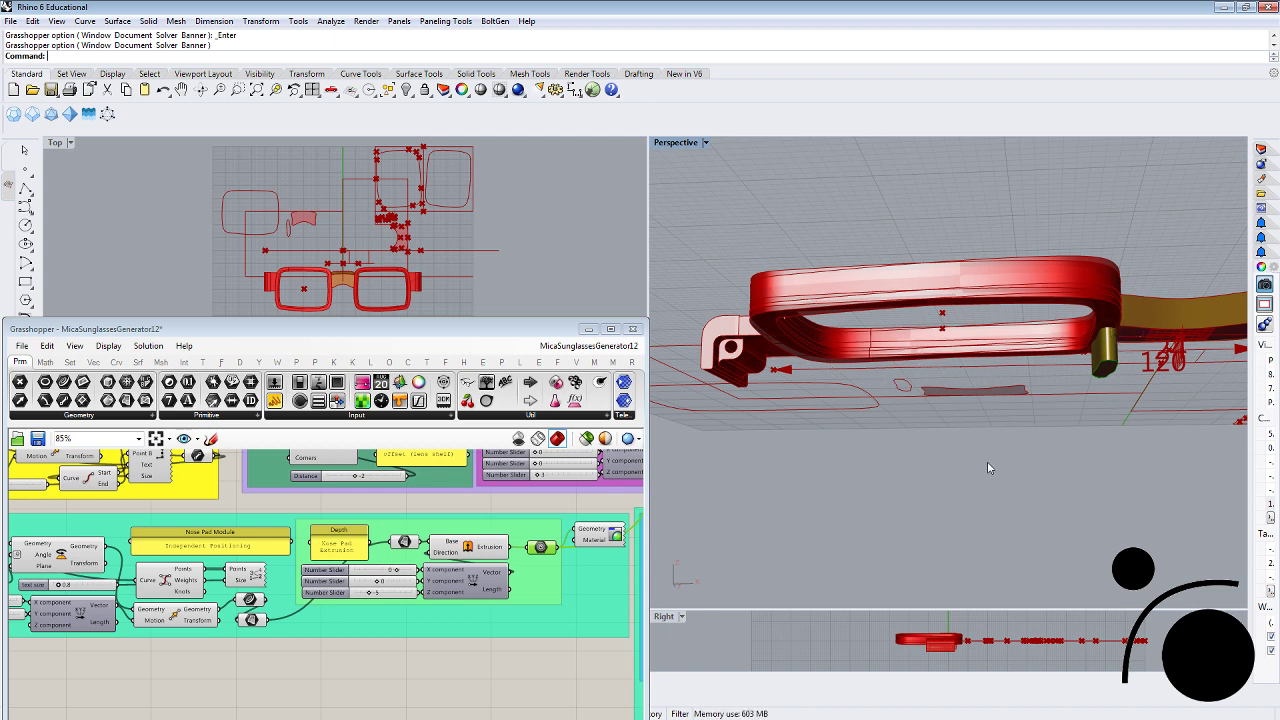
right_drag(979, 462, 954, 405)
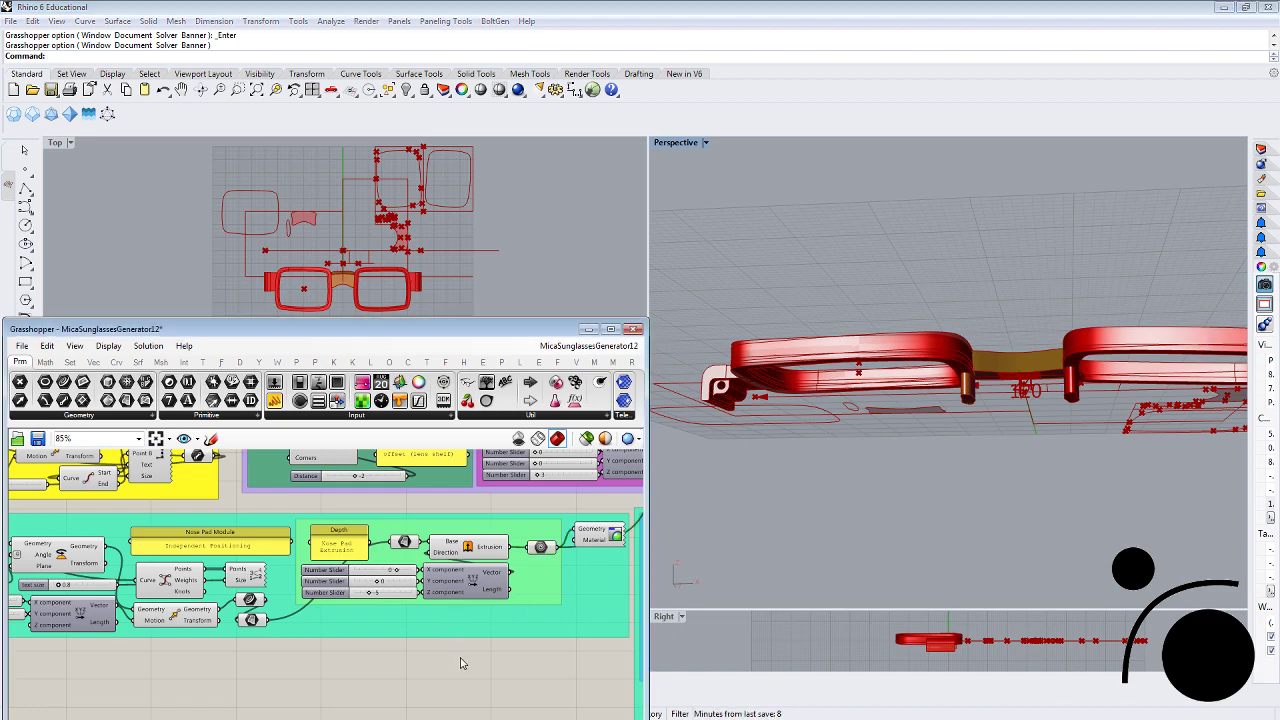
Examine the Nose Bridge Module and its Extrusion component, and inspect the bridge between the lenses from several angles
scroll(463, 640, down, 3)
scroll(409, 527, up, 2)
right_drag(535, 611, 358, 546)
right_drag(547, 585, 424, 558)
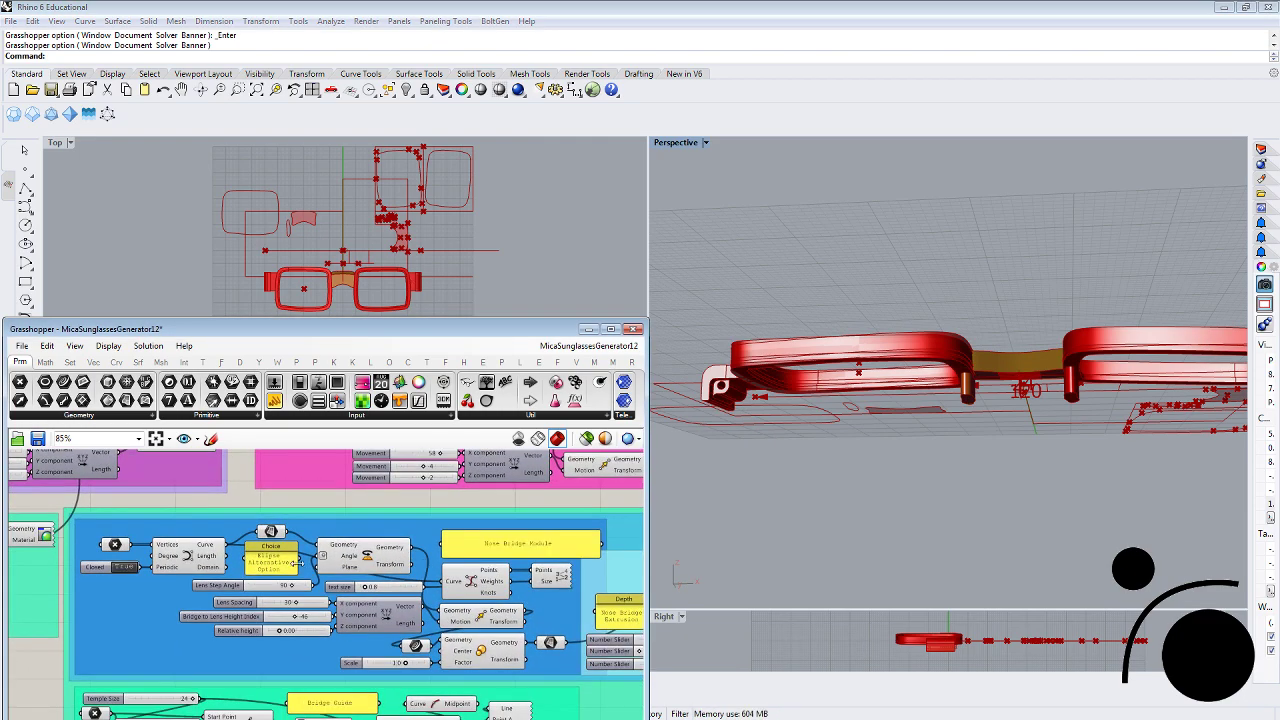
scroll(490, 543, down, 3)
scroll(490, 543, up, 3)
right_drag(577, 555, 390, 553)
click(515, 605)
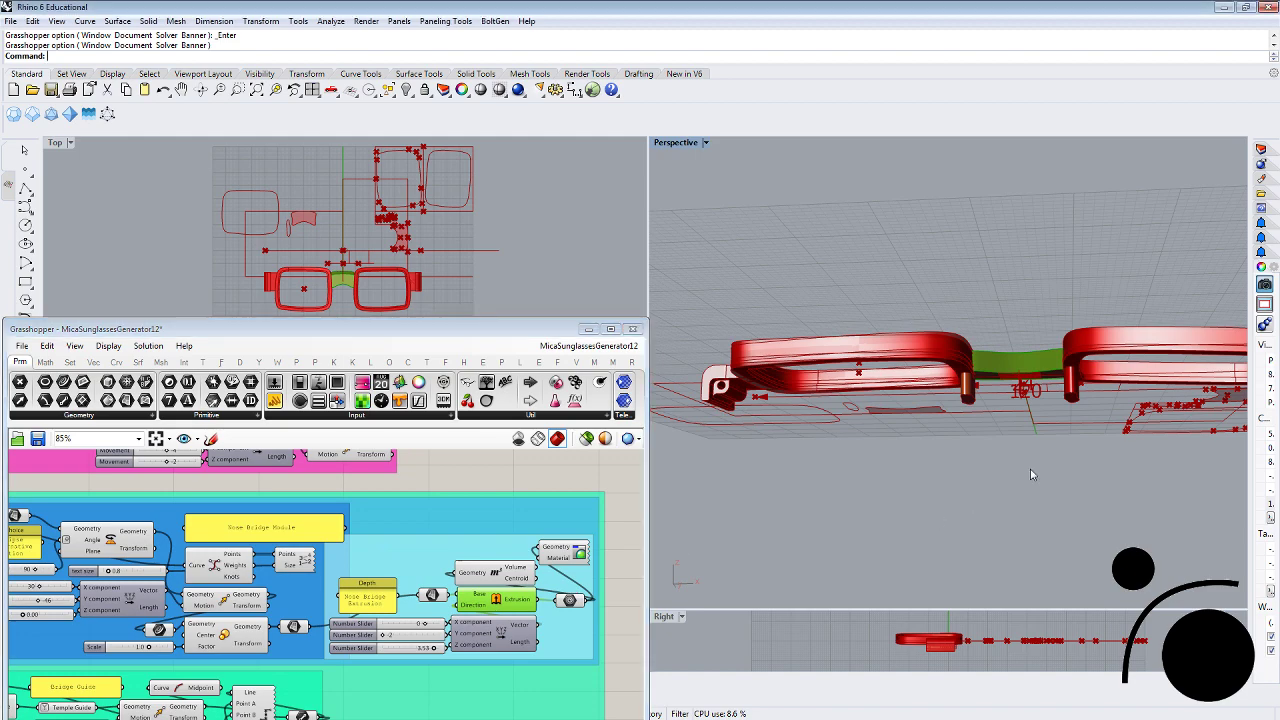
scroll(1030, 440, up, 6)
right_drag(1023, 414, 838, 259)
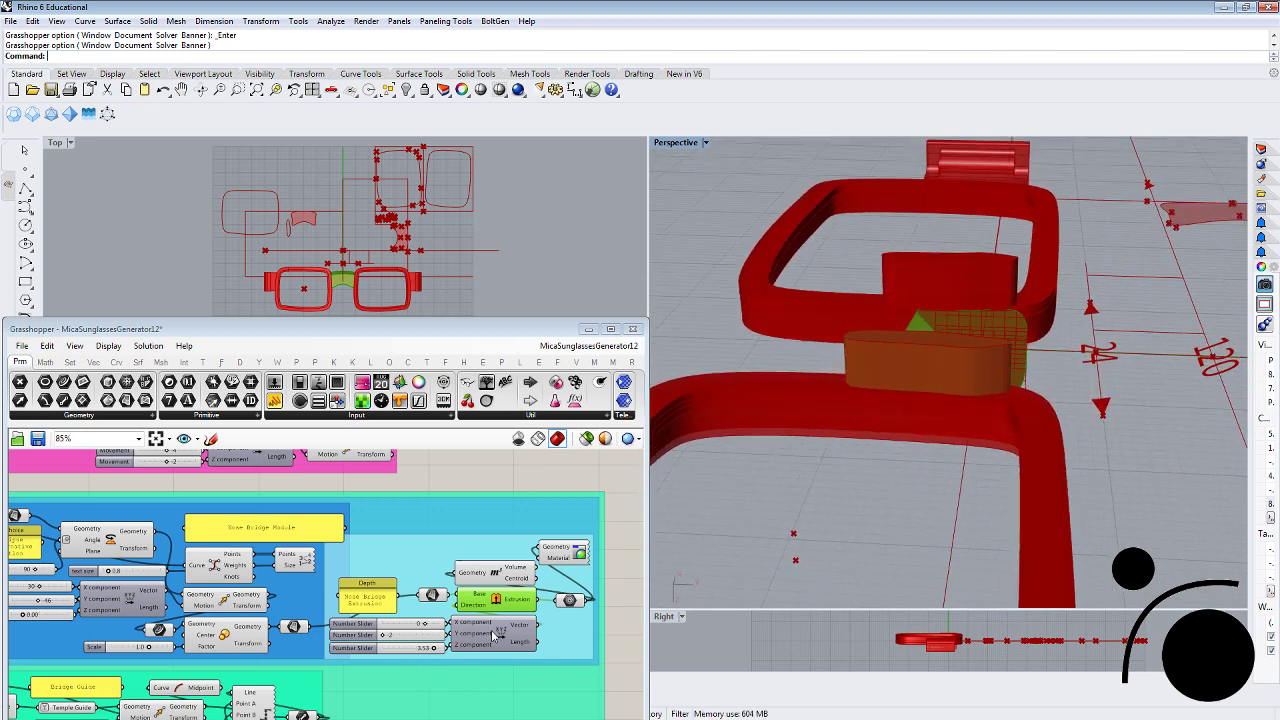
right_drag(911, 527, 990, 410)
scroll(496, 465, down, 5)
Set the Bridge to Lens Height Index in the Nose Pad Module to -47
scroll(204, 612, up, 5)
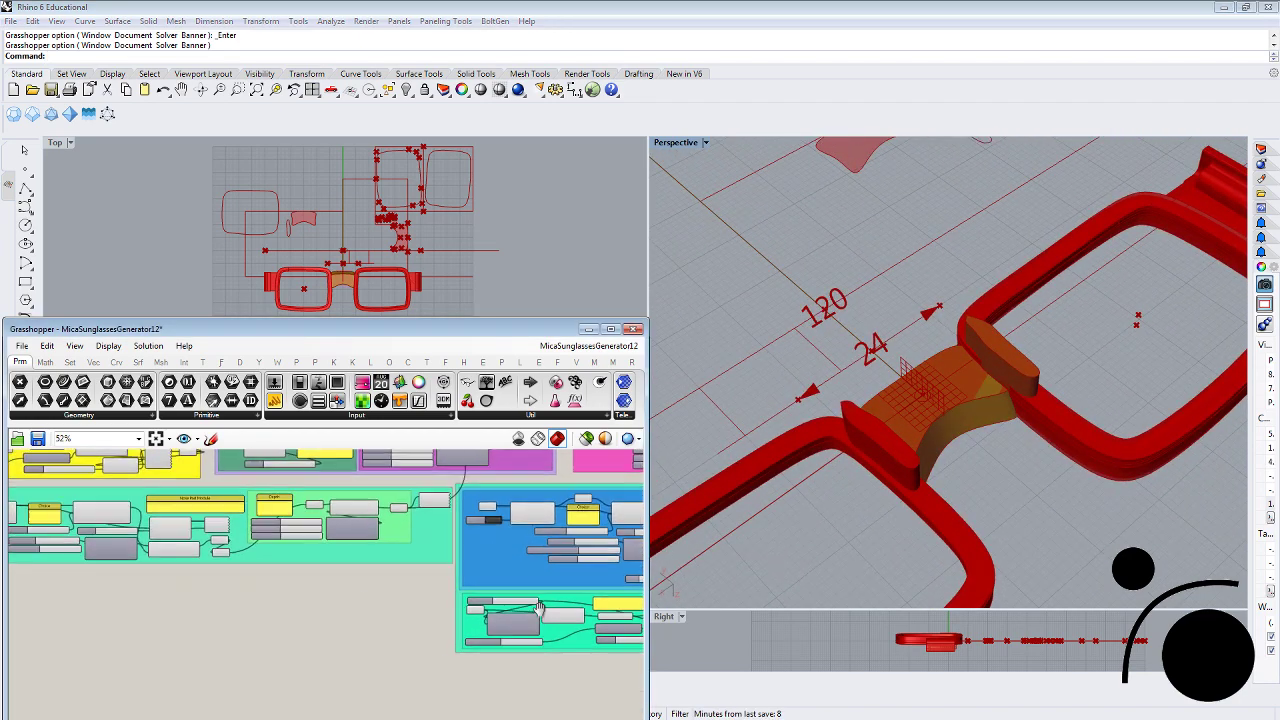
scroll(379, 596, up, 3)
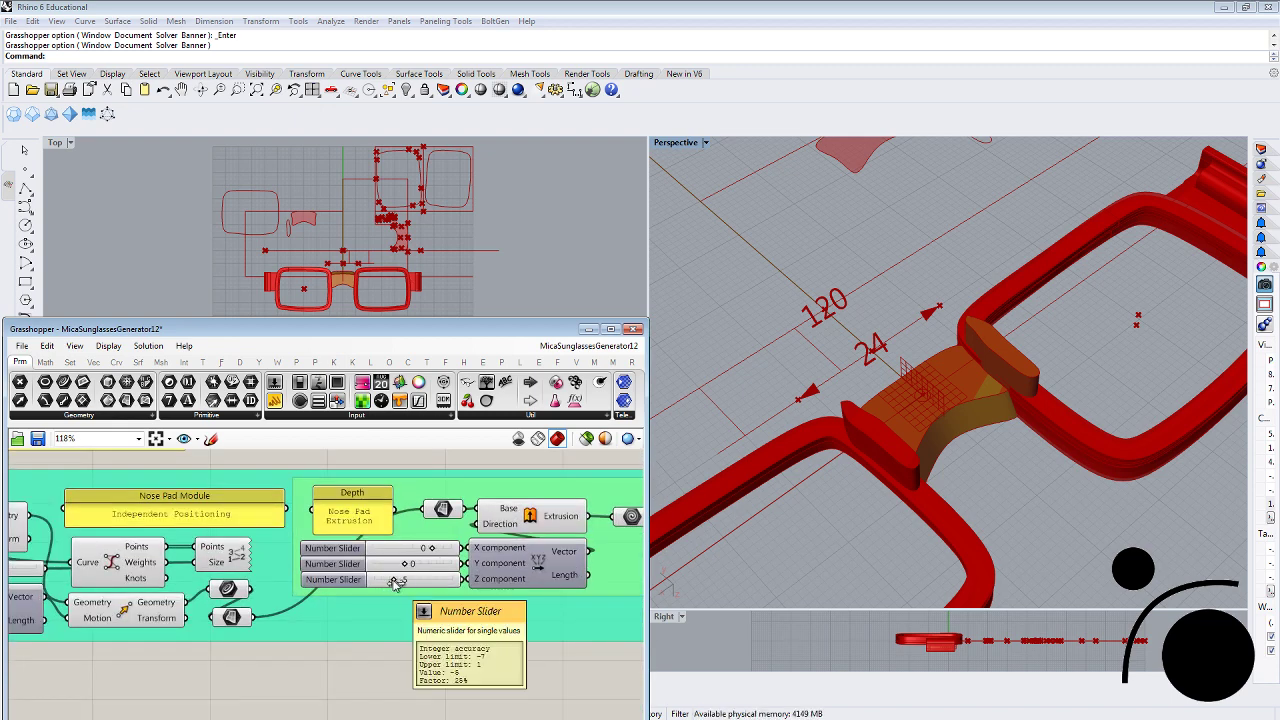
mouse_move(393, 580)
mouse_down()
mouse_move(382, 579)
mouse_move(394, 582)
mouse_up()
right_drag(252, 670, 558, 662)
right_drag(154, 642, 252, 645)
drag(292, 613, 266, 616)
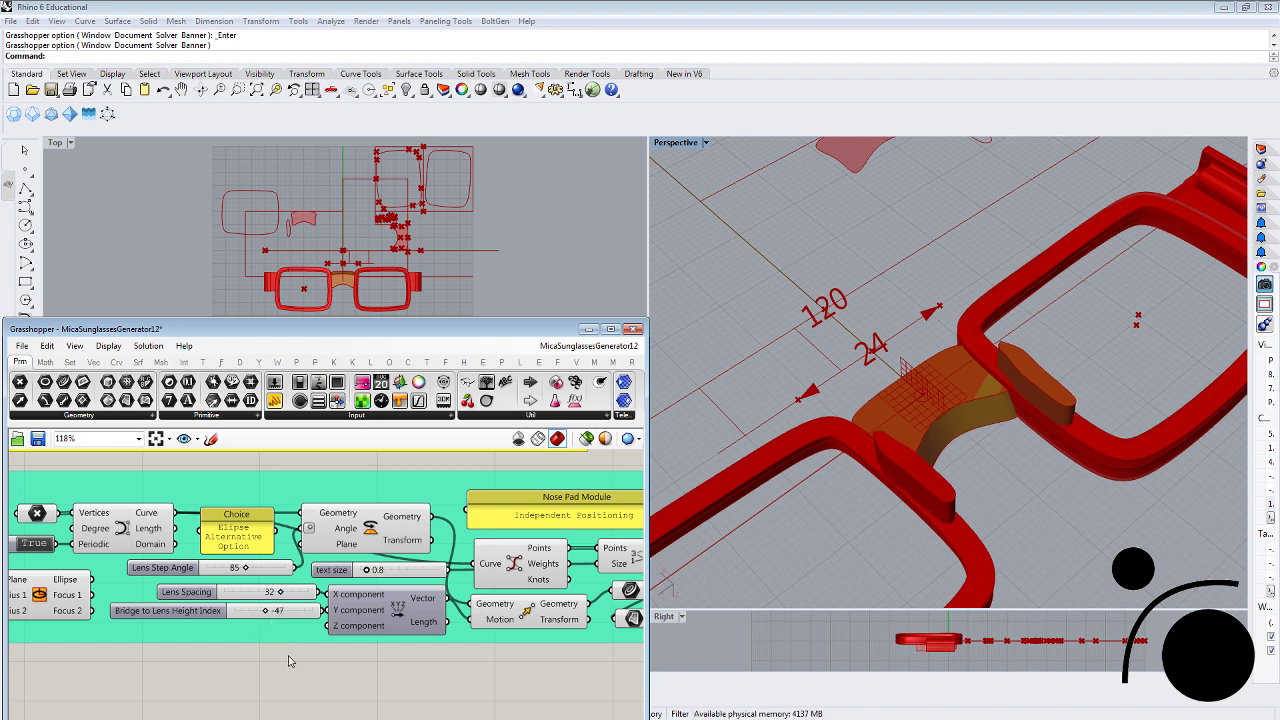
Select the nose pad's outline points and move points 9 and 10 in the Top view, shifting both toward the outline's wide end and lowering point 10
right_drag(1150, 501, 950, 361)
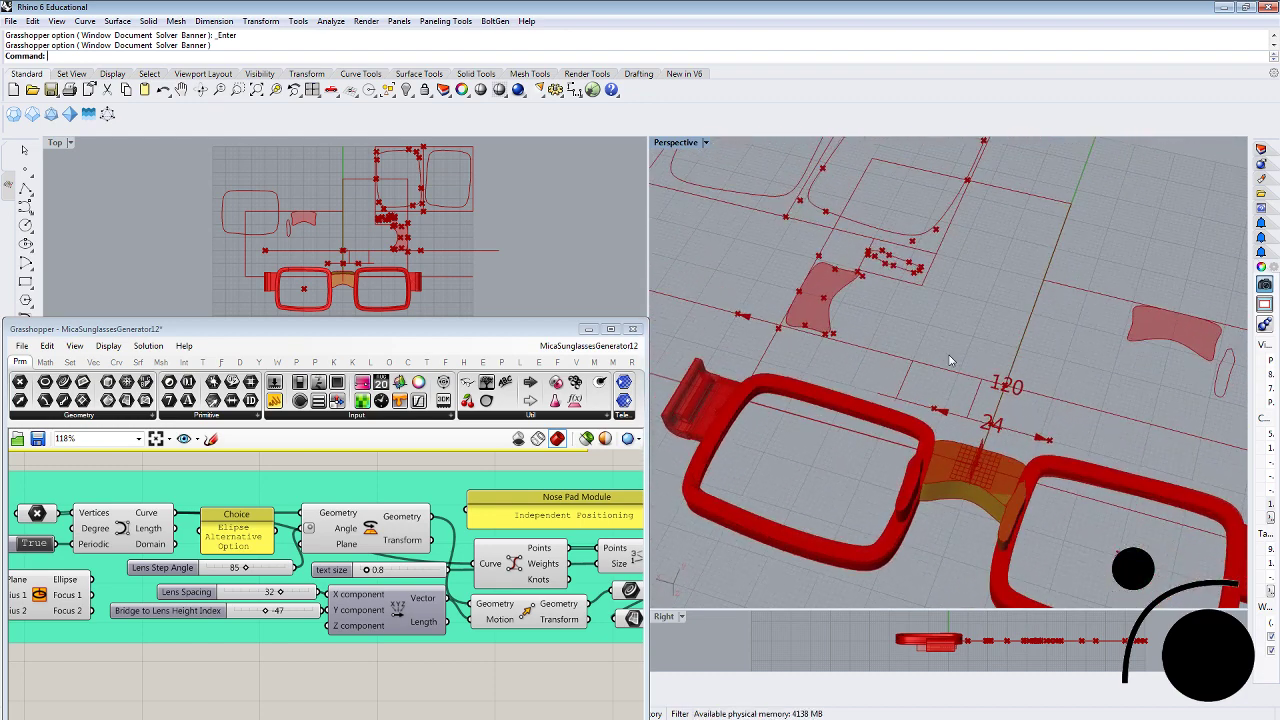
click(37, 513)
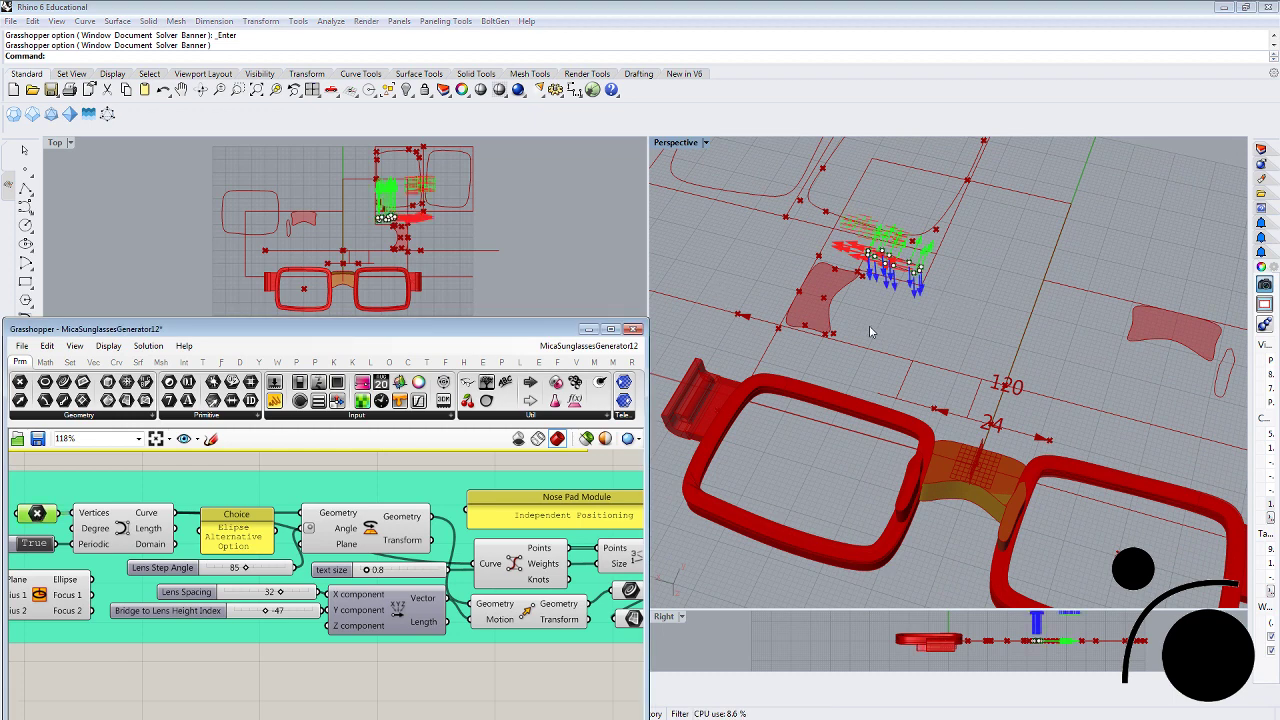
scroll(345, 292, up, 5)
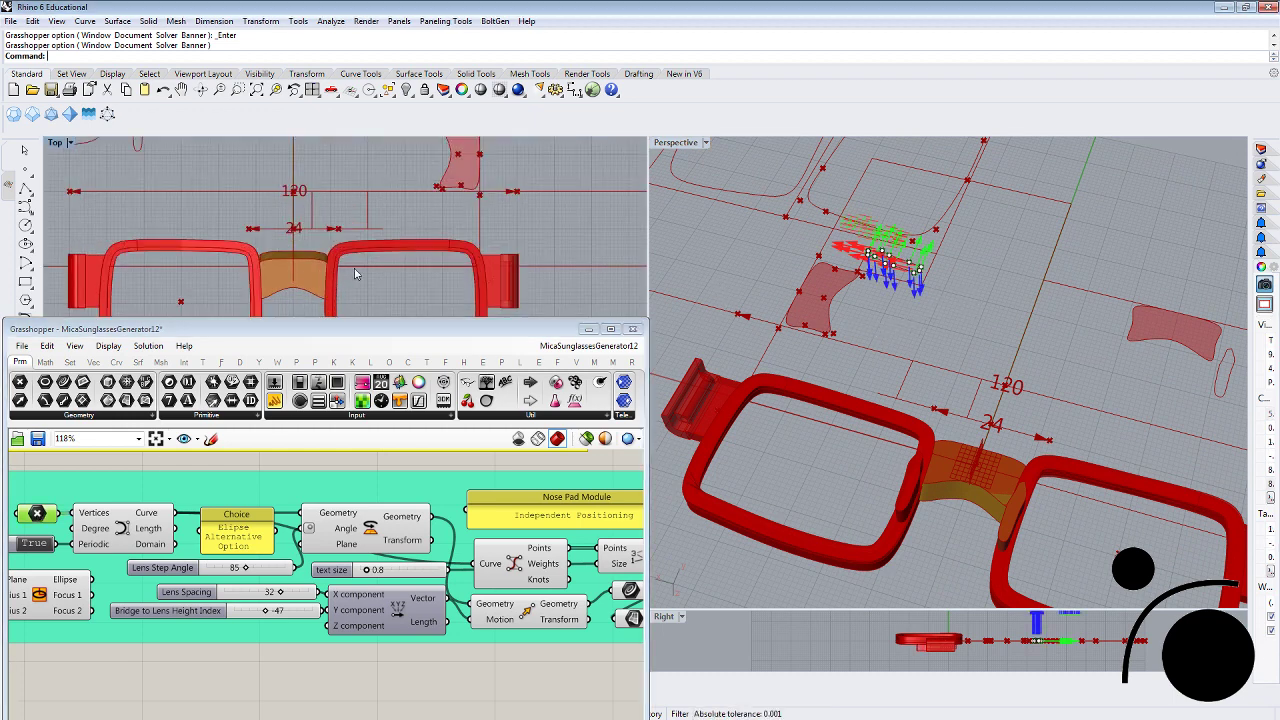
scroll(392, 262, down, 3)
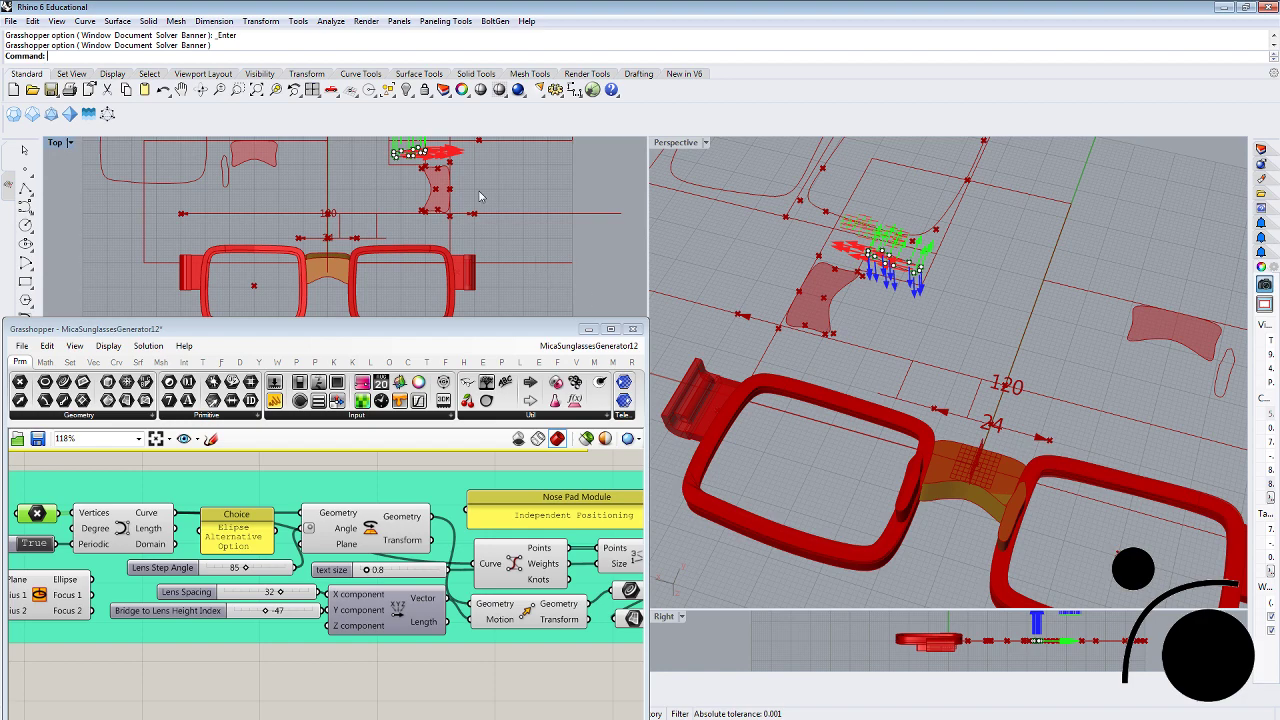
scroll(480, 196, up, 8)
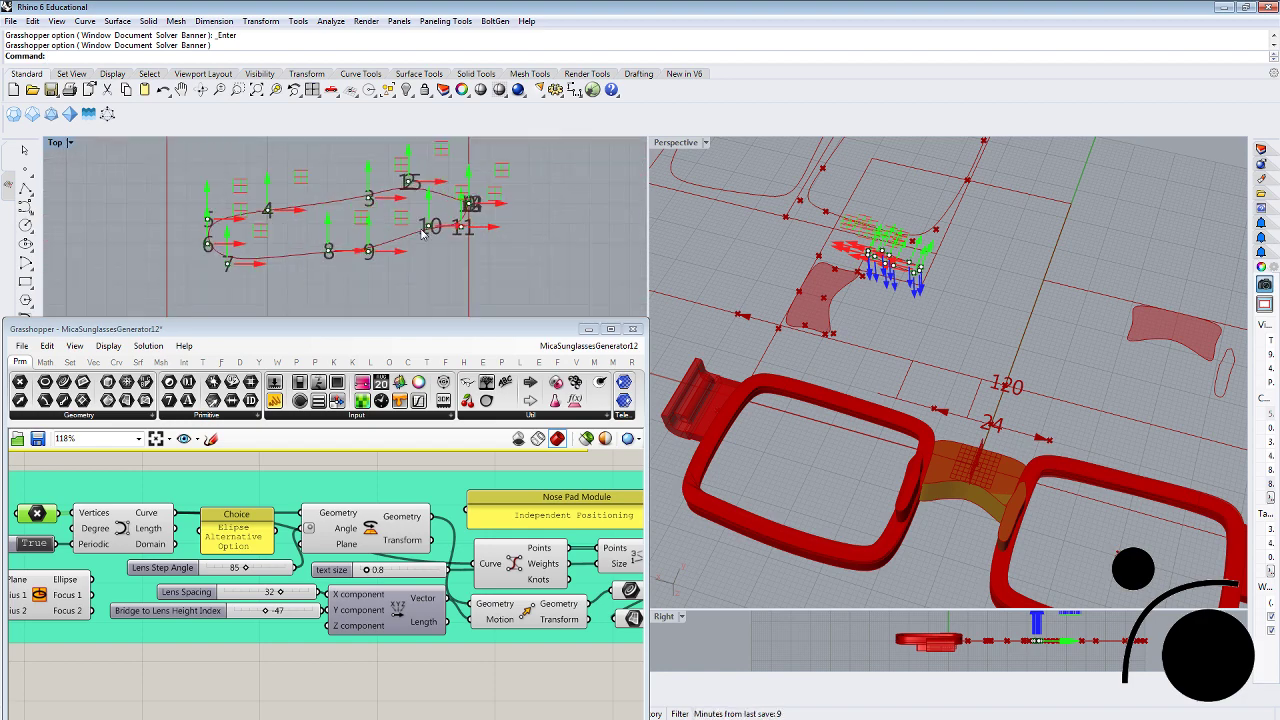
scroll(422, 230, up, 2)
scroll(354, 255, down, 4)
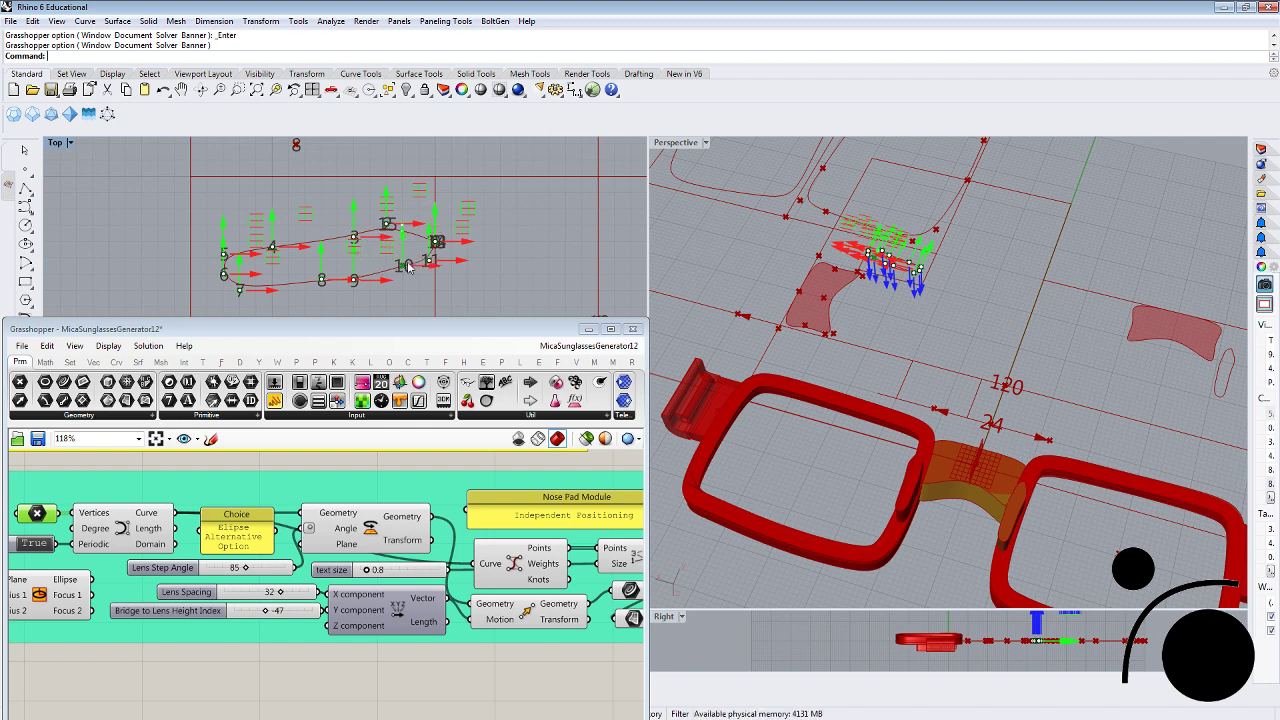
drag(408, 272, 409, 267)
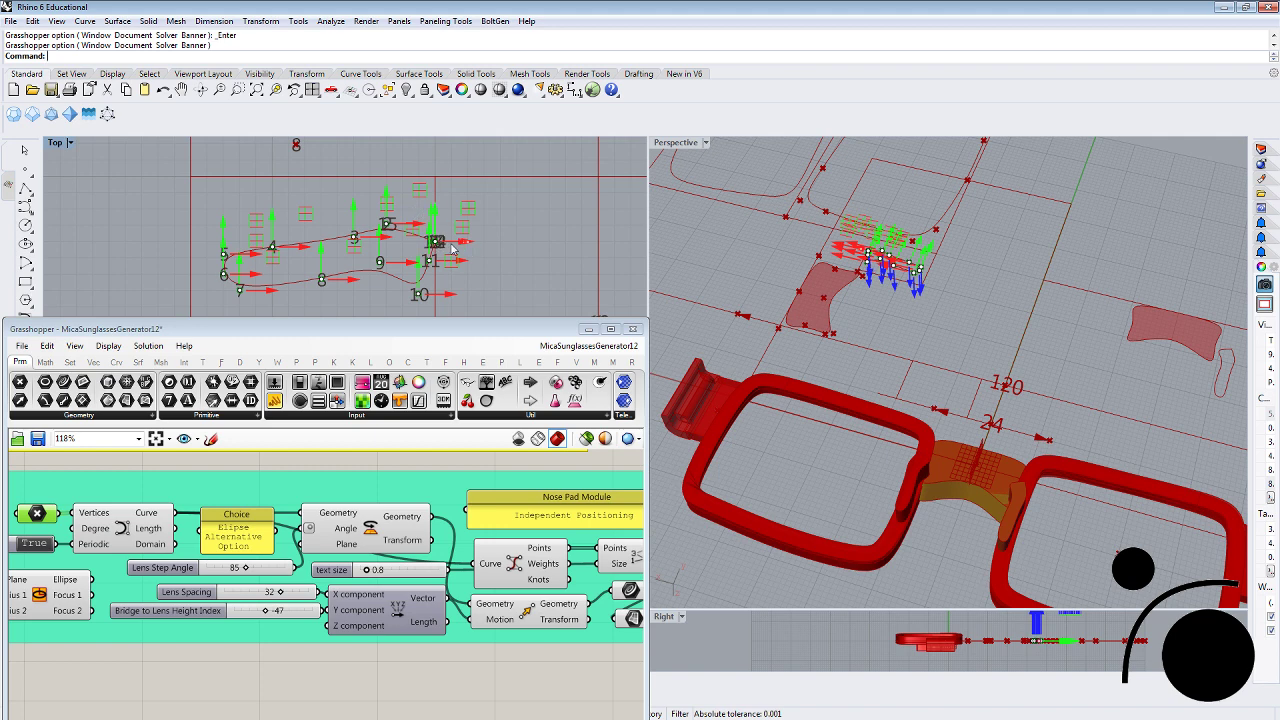
Reposition points 14 and 15 side by side just above point 9, and raise point 13 at the outline's wide end
drag(445, 246, 439, 248)
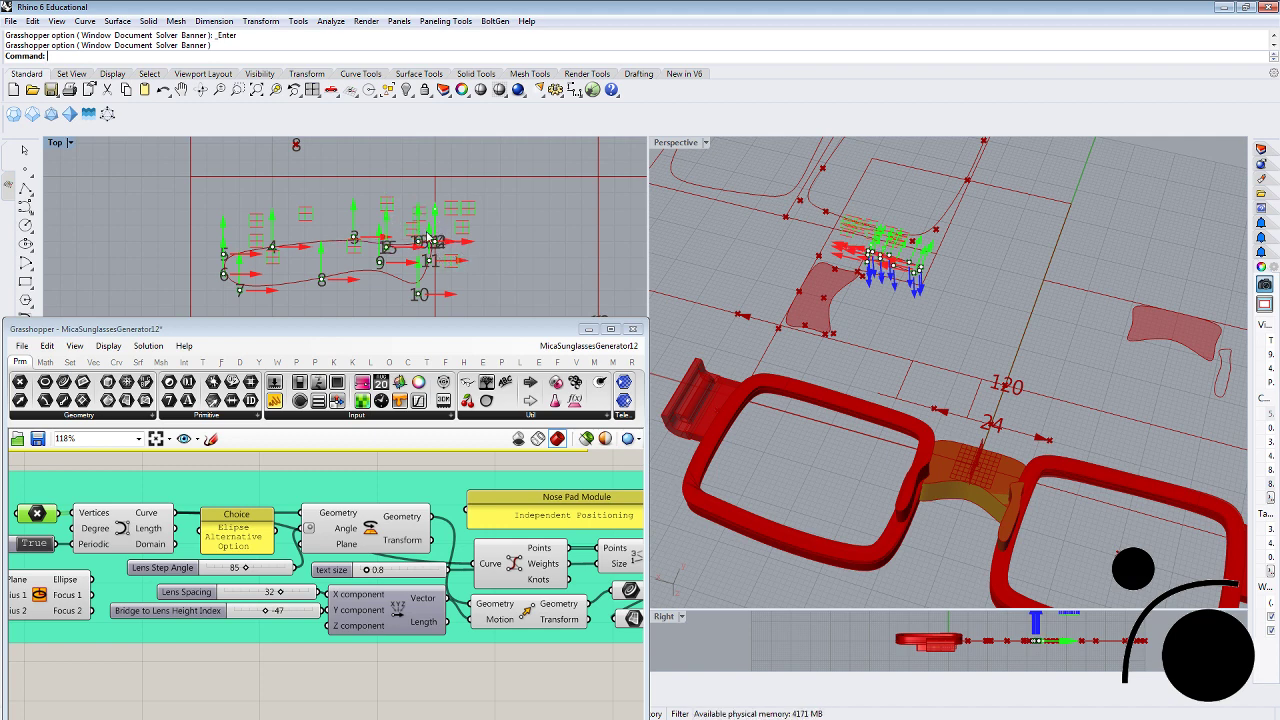
drag(429, 261, 436, 269)
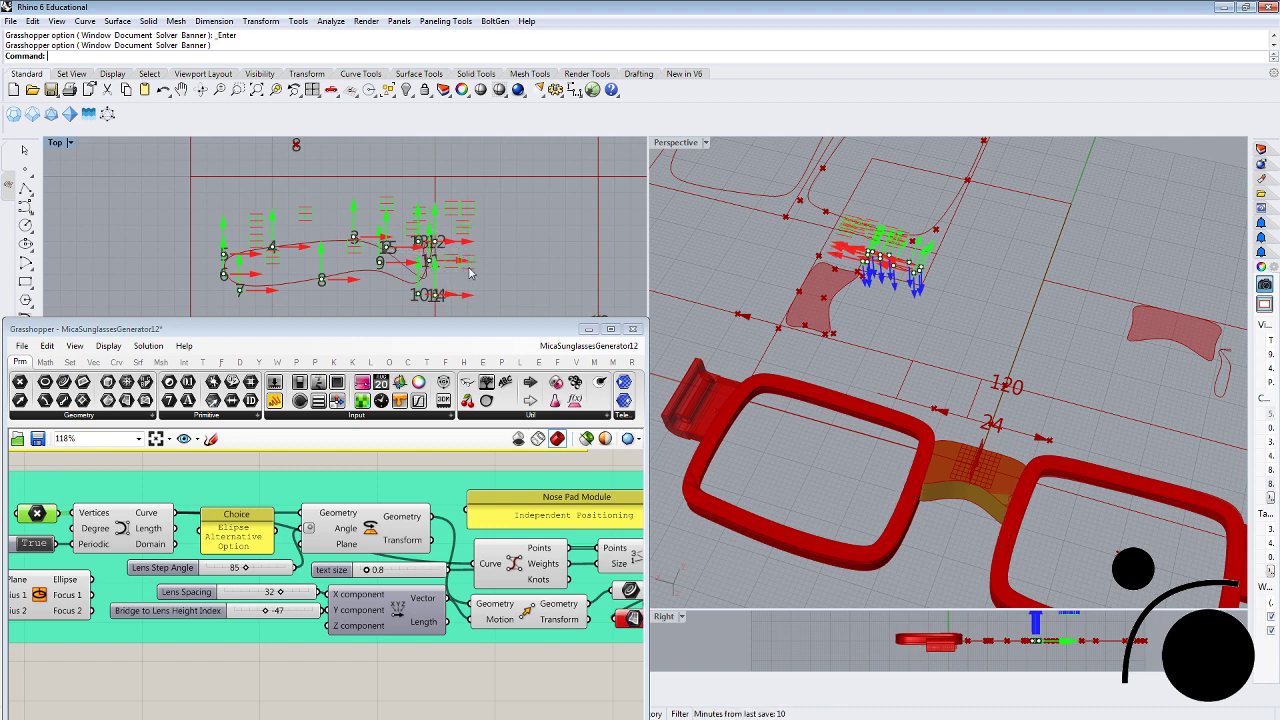
scroll(482, 258, up, 4)
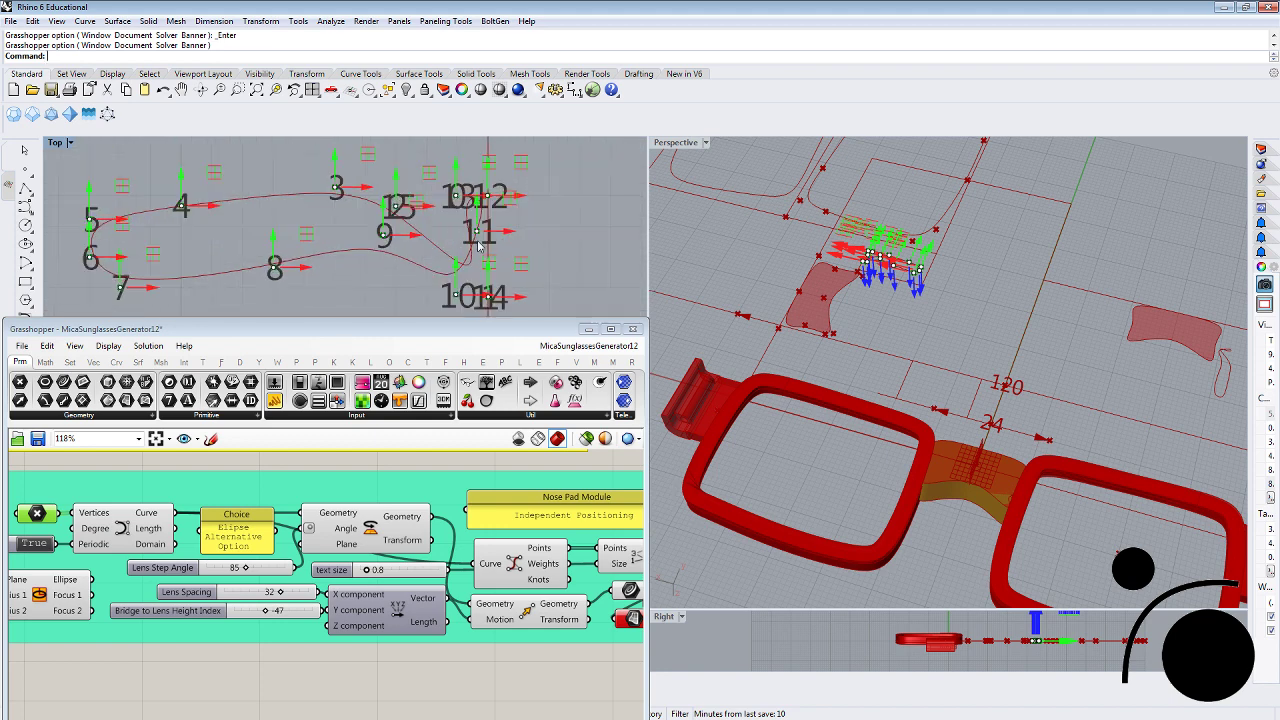
scroll(479, 247, down, 2)
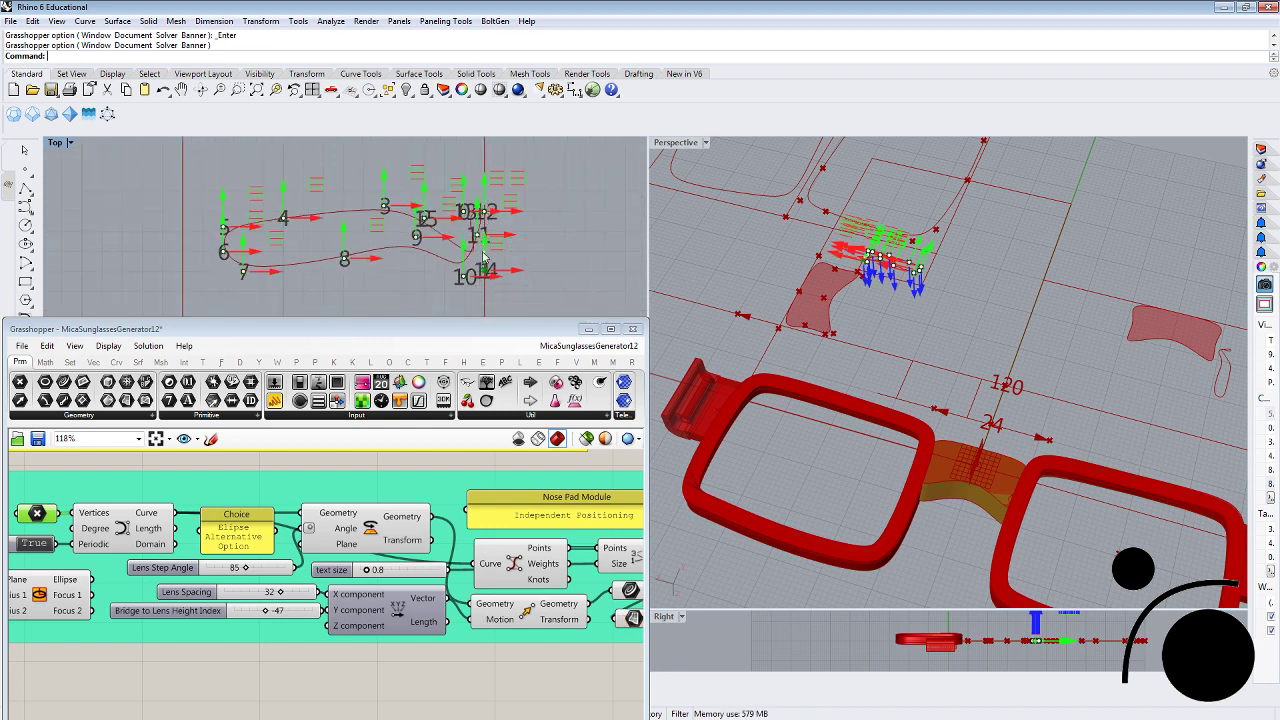
mouse_move(508, 273)
mouse_down()
mouse_move(517, 229)
mouse_move(452, 232)
mouse_up()
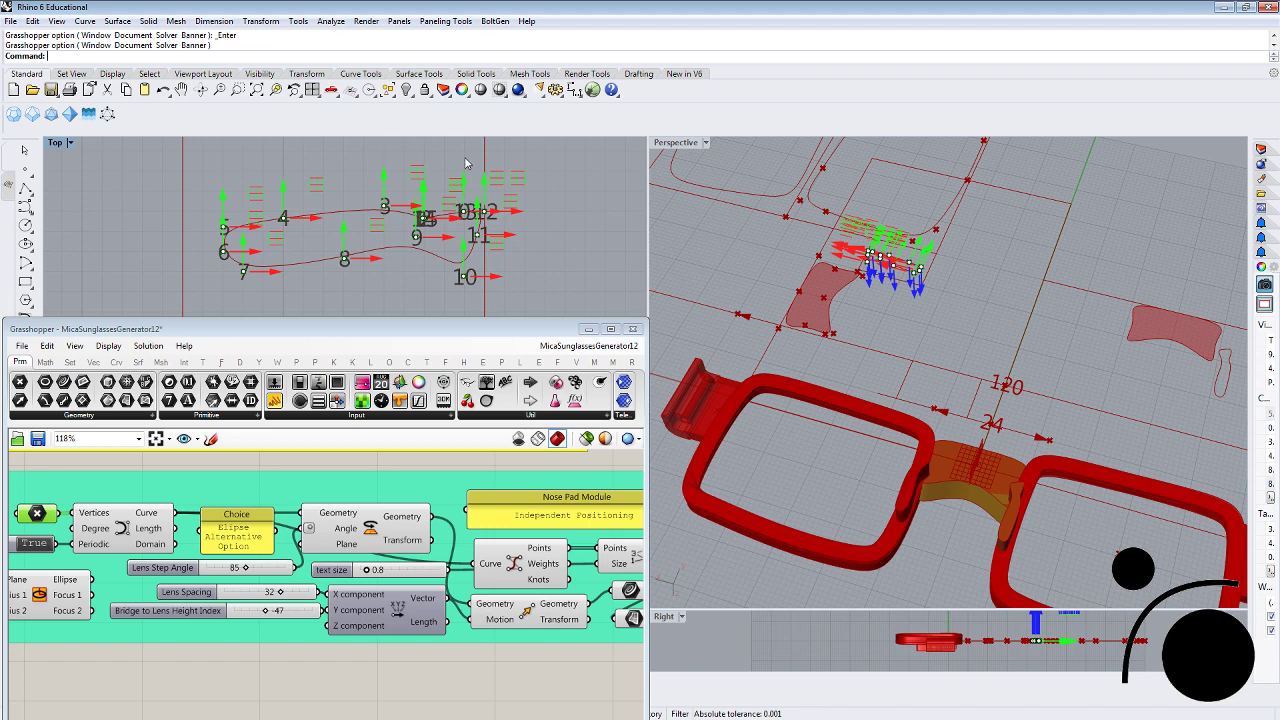
drag(465, 181, 467, 195)
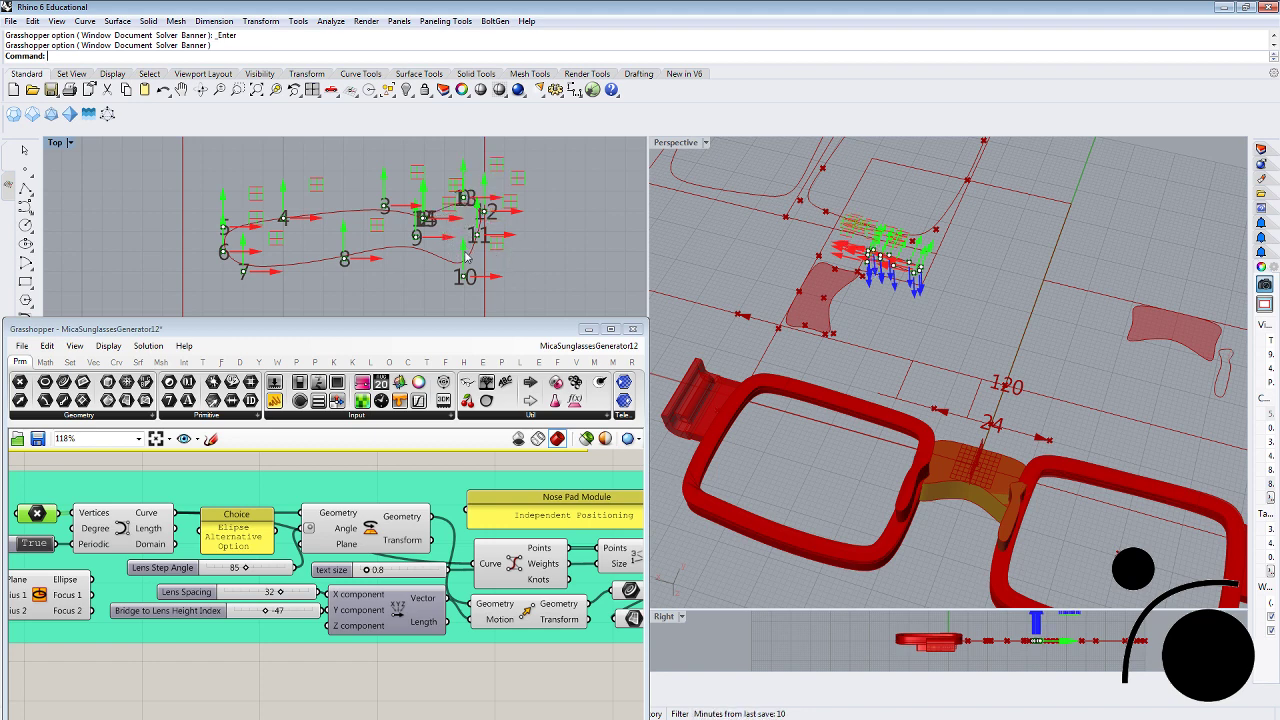
Shift point 9 of the nose pad outline directly beneath point 15 and pull point 10 further down into a pronounced flare
right_drag(472, 258, 496, 251)
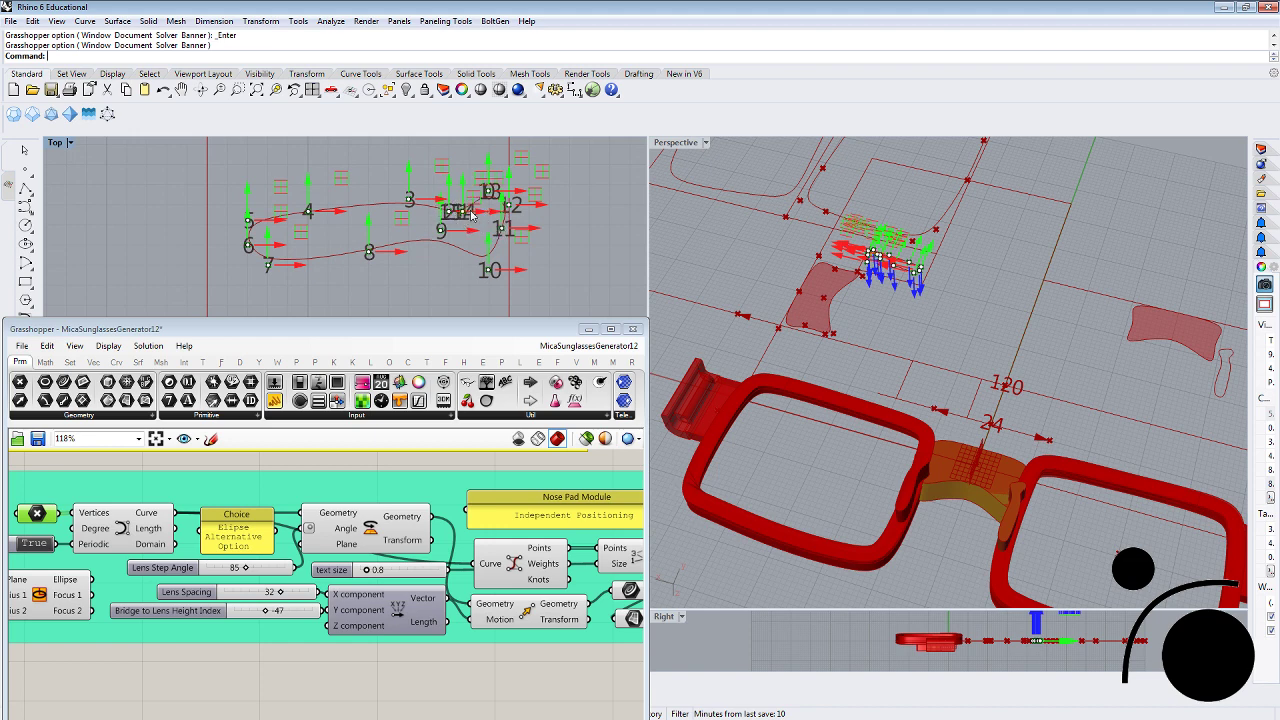
scroll(462, 214, up, 5)
scroll(470, 220, up, 2)
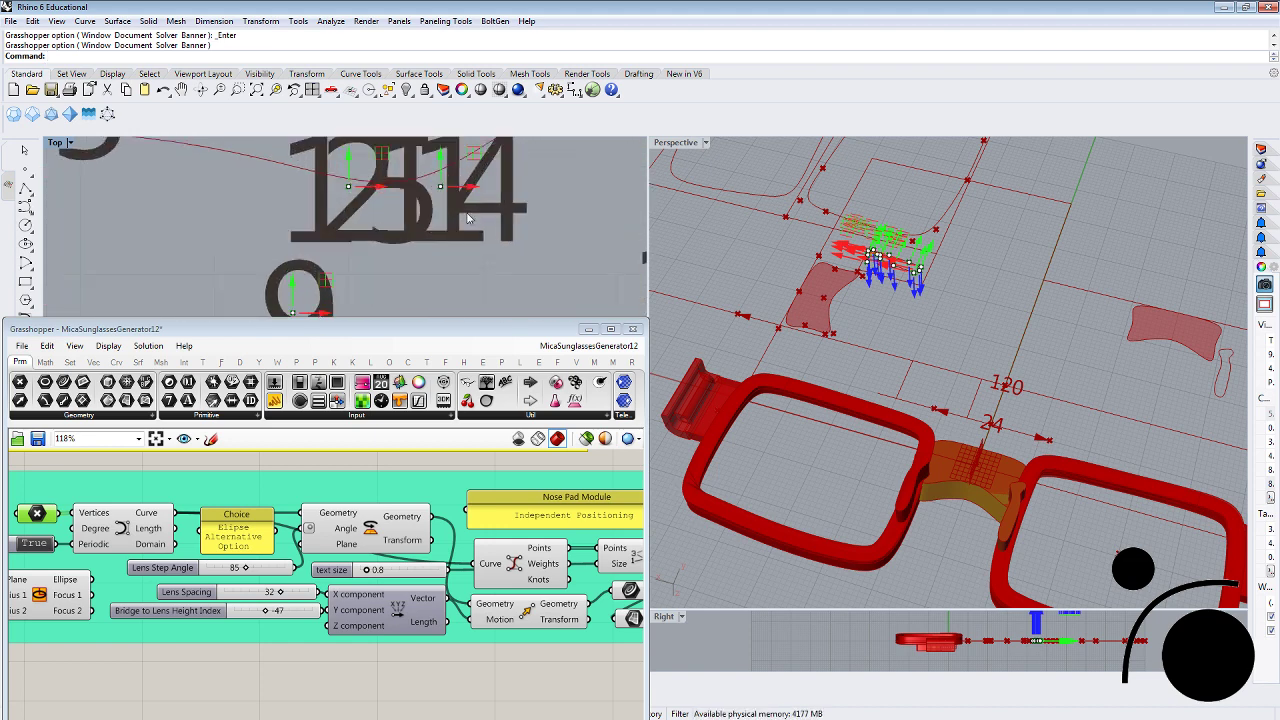
scroll(462, 222, down, 6)
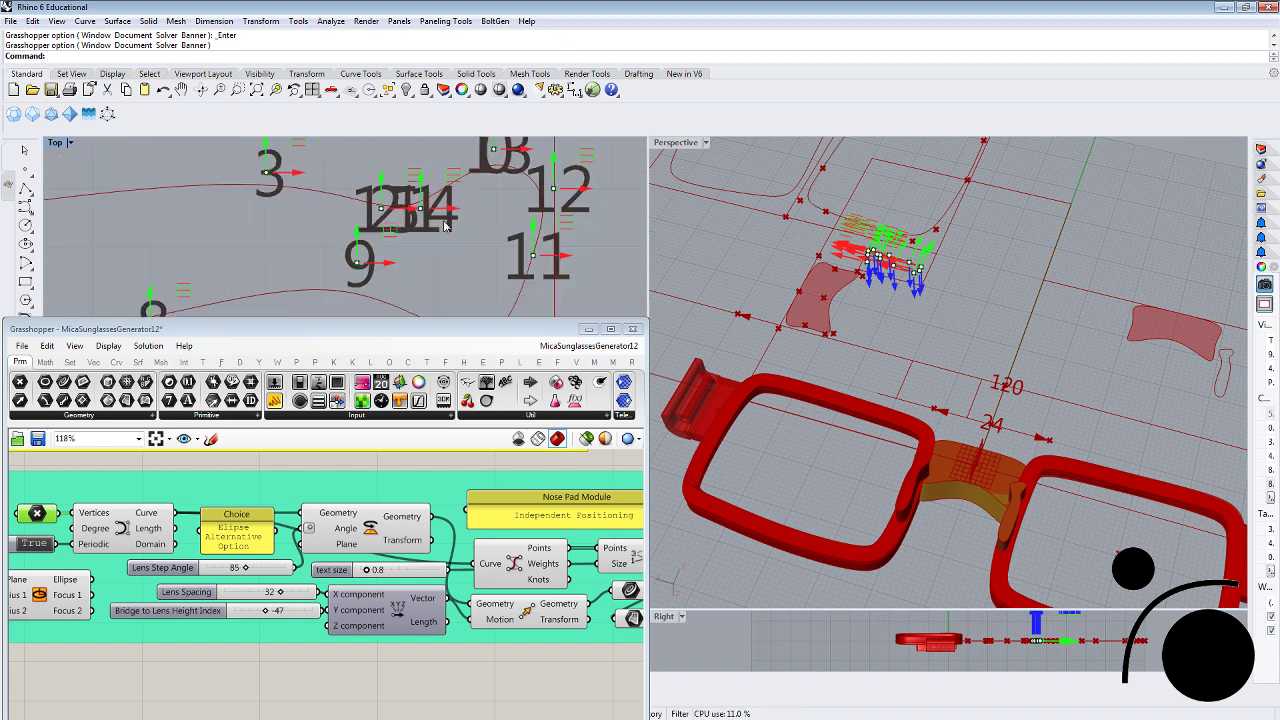
scroll(447, 228, down, 3)
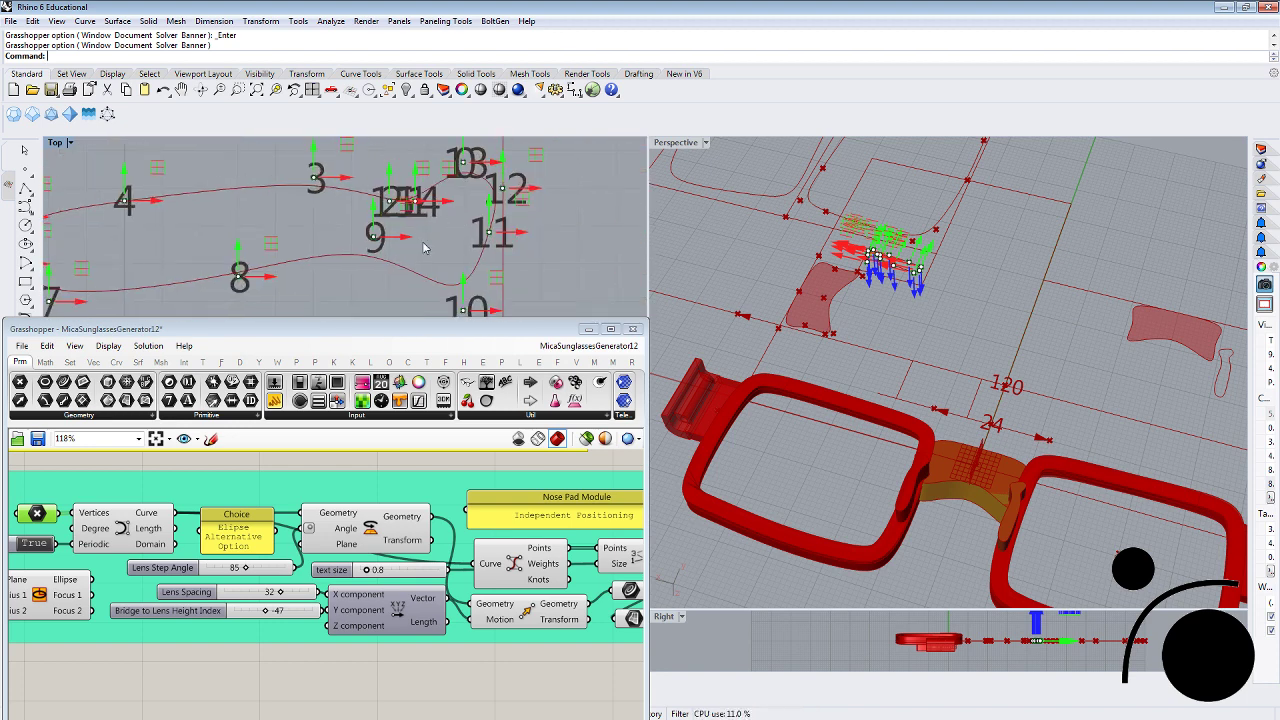
right_drag(438, 252, 457, 202)
scroll(481, 241, down, 2)
scroll(481, 241, down, 1)
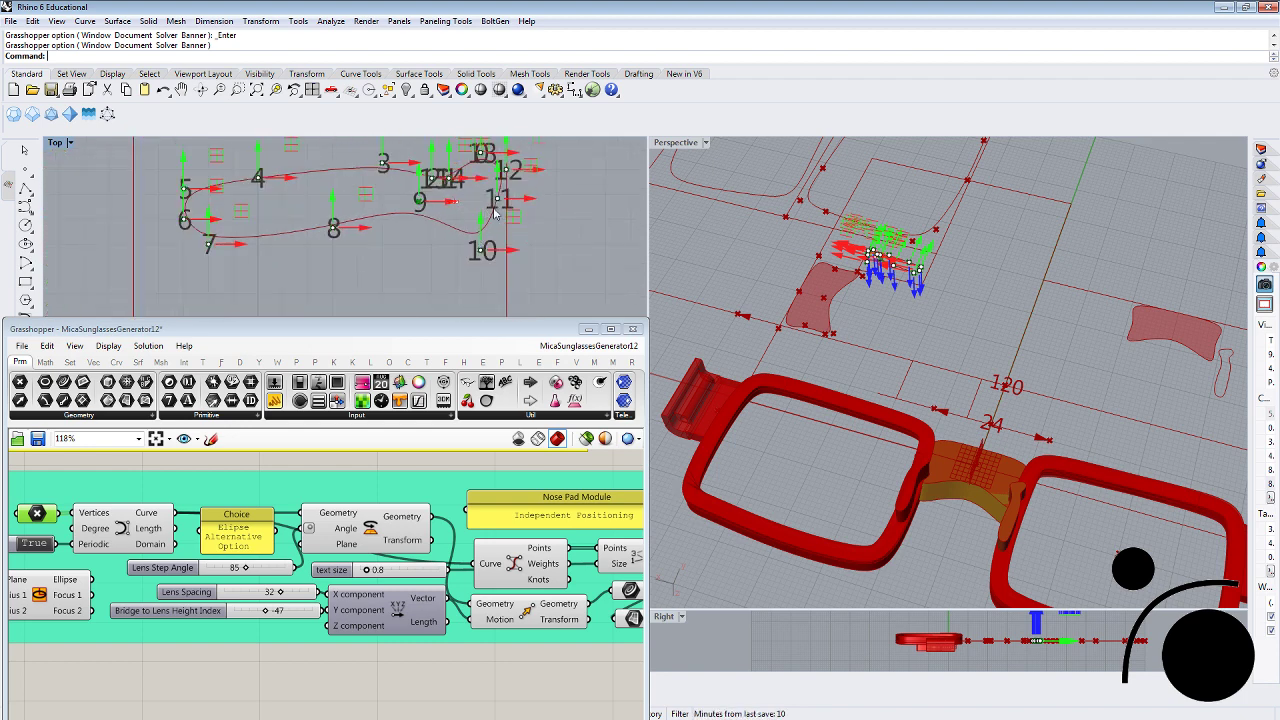
drag(452, 202, 467, 202)
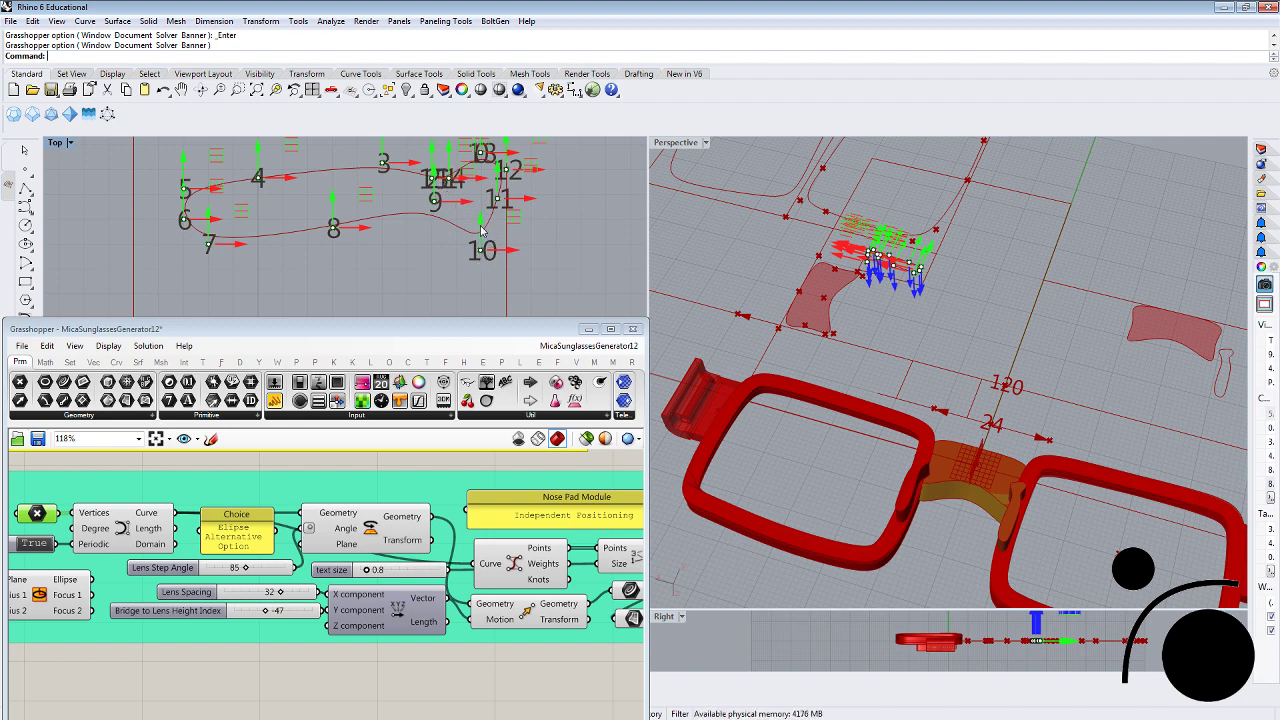
drag(478, 271, 478, 270)
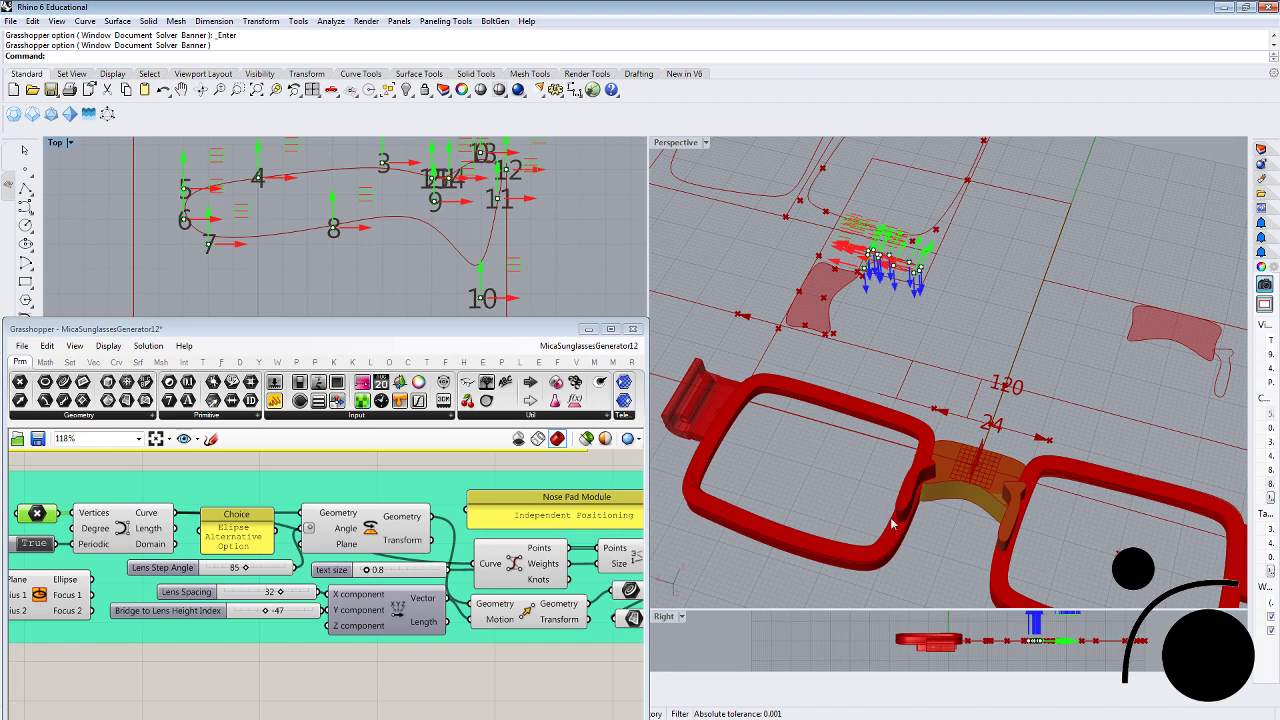
Set the Z component of the Nose Pad Extrusion depth to -4
right_drag(940, 512, 907, 412)
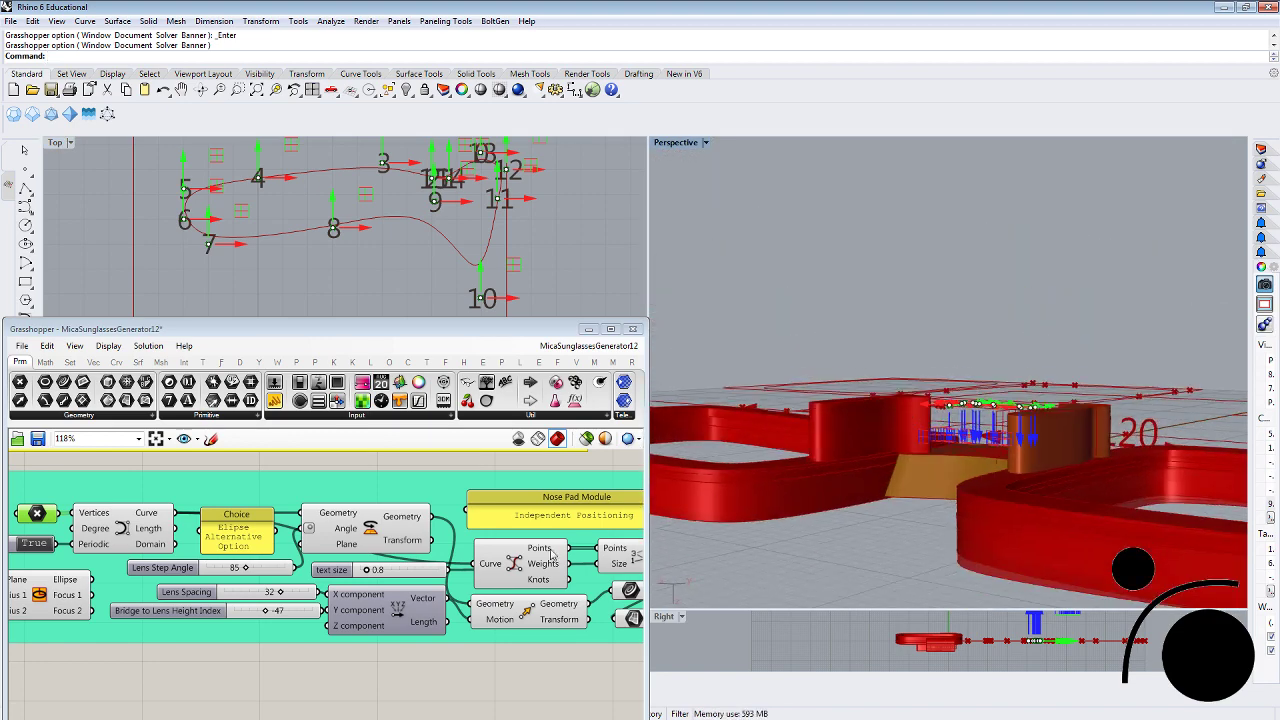
click(531, 662)
right_drag(531, 657, 240, 637)
right_drag(530, 545, 426, 577)
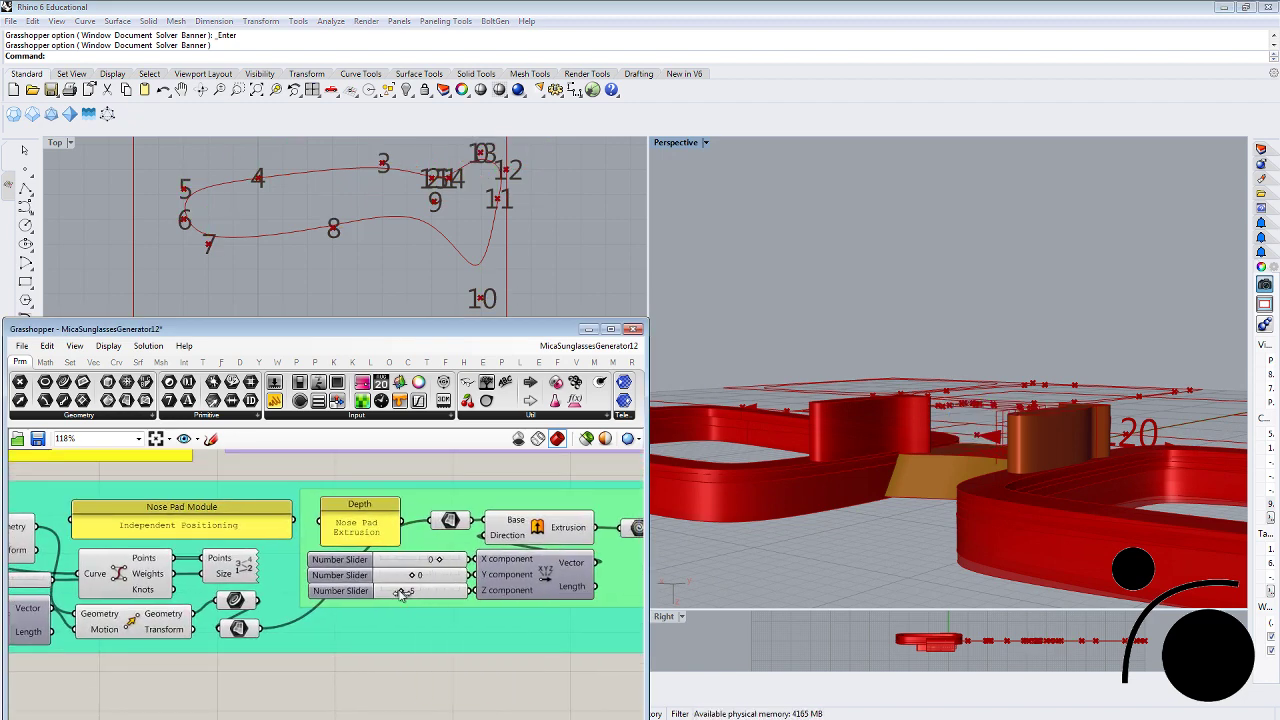
drag(401, 593, 409, 594)
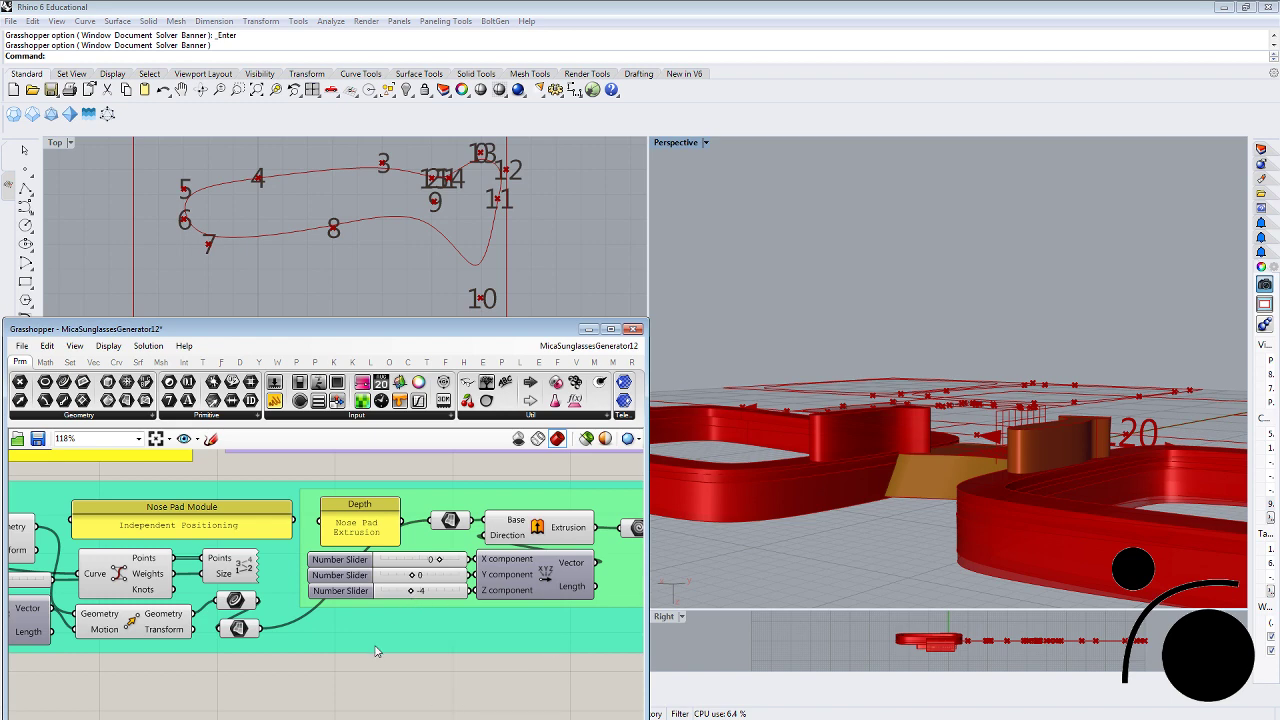
Select the Nose Pad Module's point parameter to inspect its outline points beside the frame, and clear the selection
scroll(375, 679, down, 5)
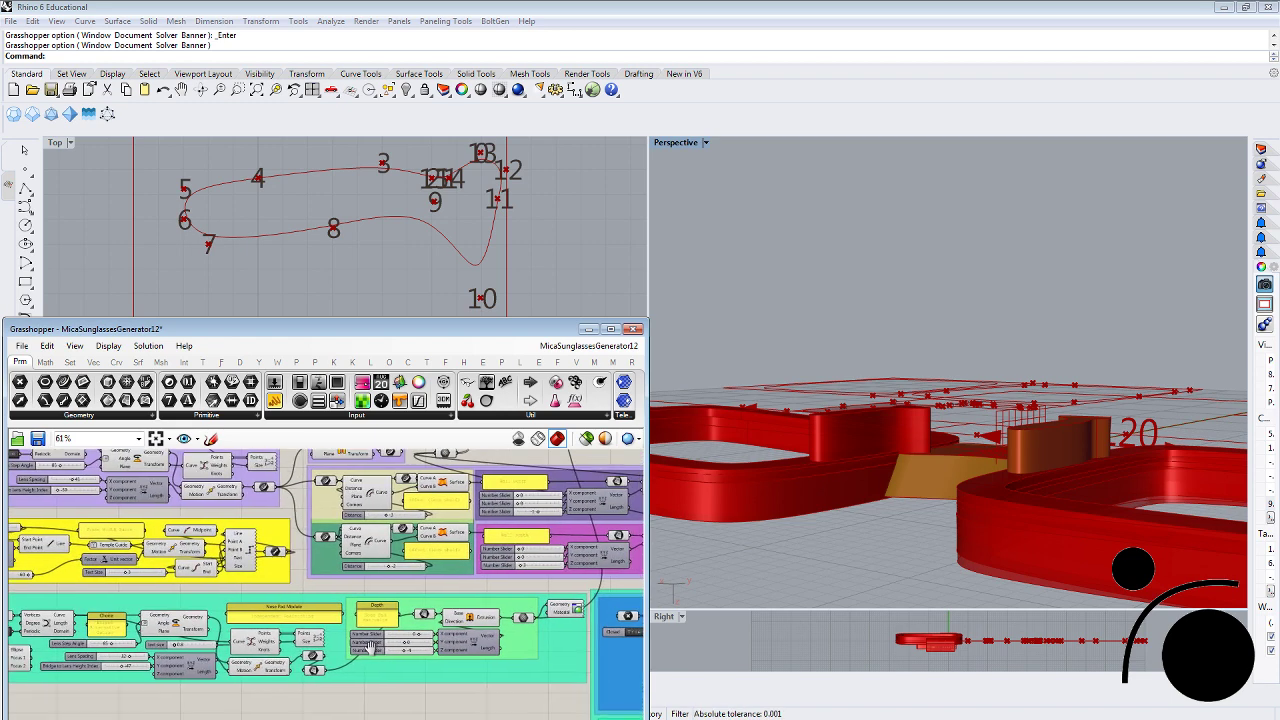
scroll(253, 628, up, 5)
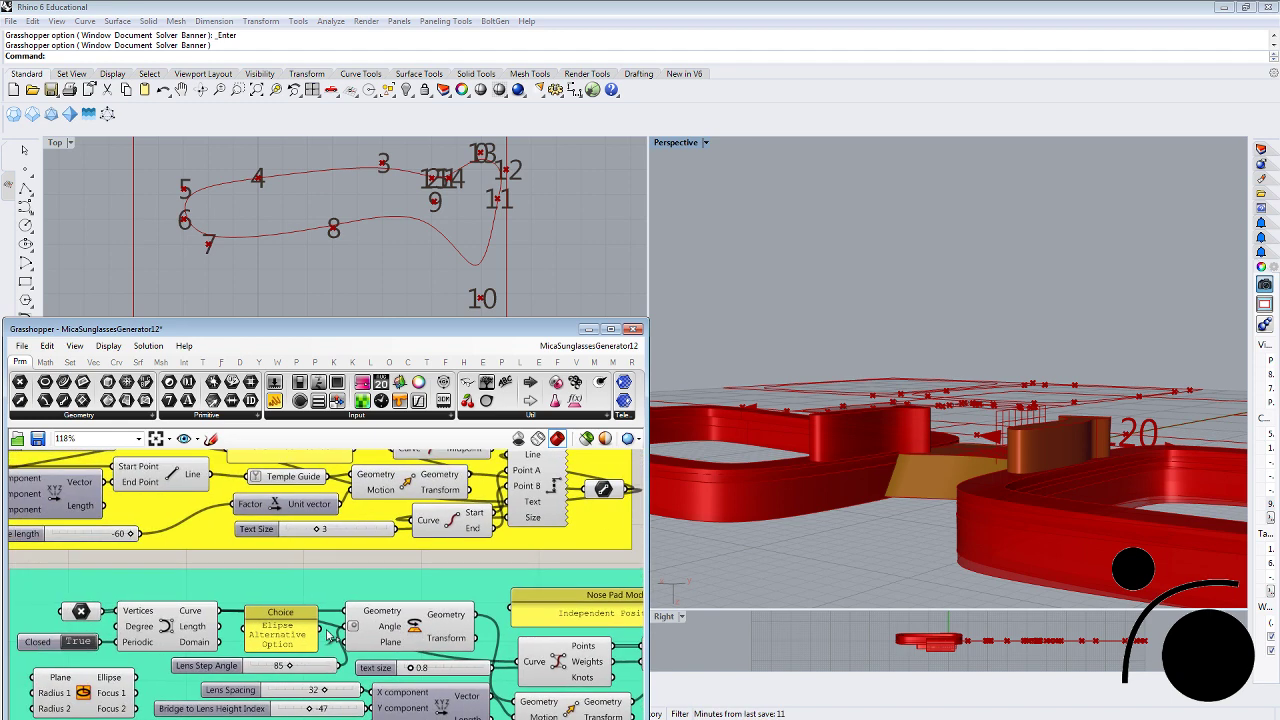
click(95, 612)
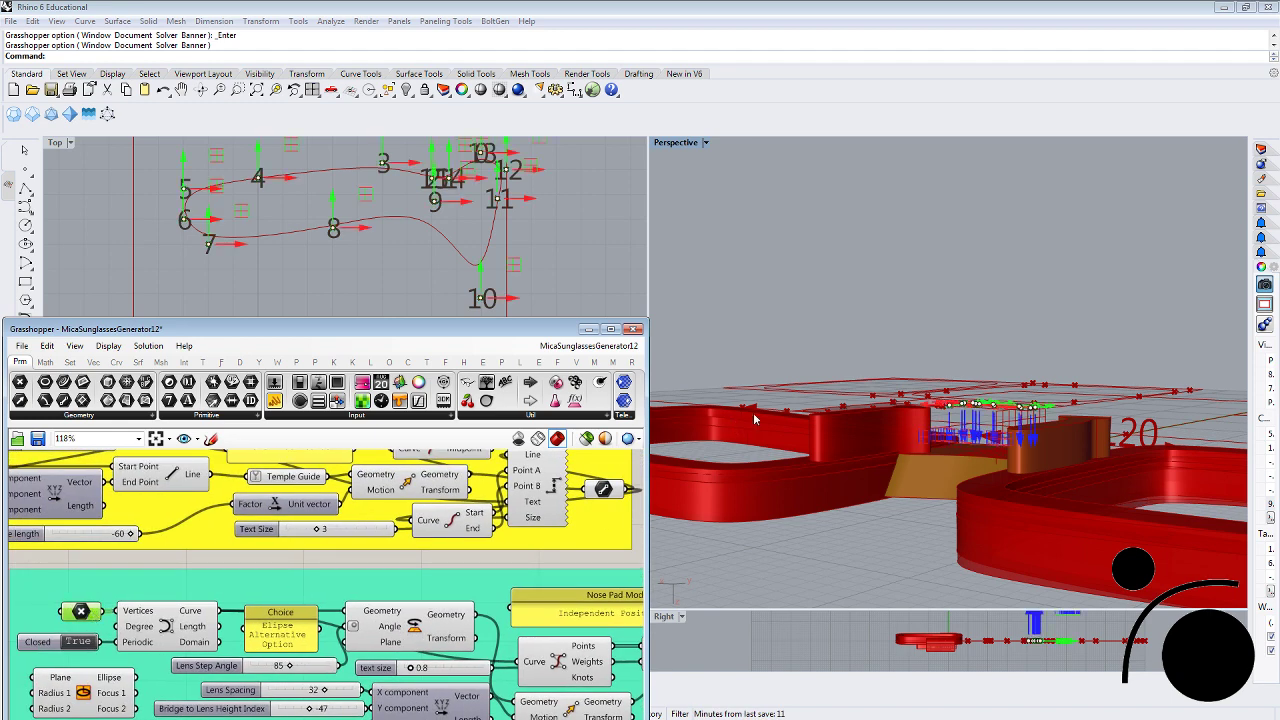
right_drag(1150, 422, 814, 507)
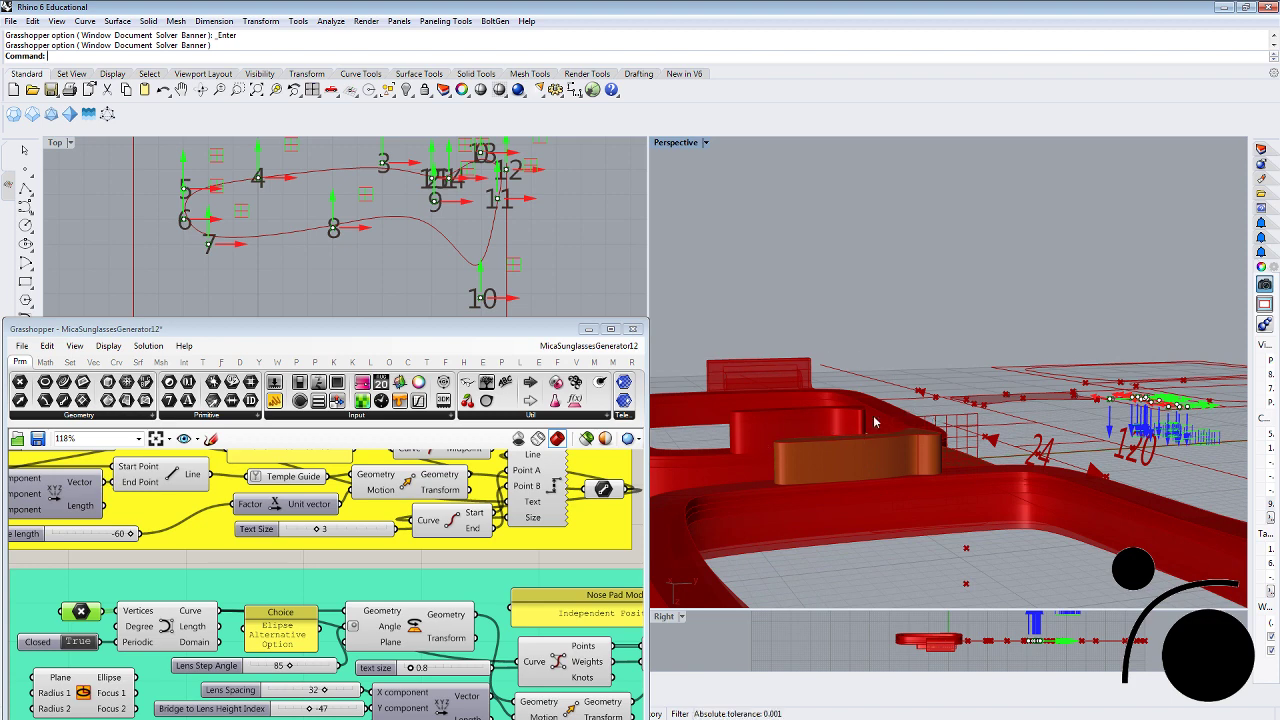
click(533, 567)
Examine the Arm Hinge Placement Module on the canvas and the arm hinge beside the lens frame in Perspective
scroll(535, 565, down, 2)
scroll(571, 549, down, 2)
right_drag(571, 547, 401, 538)
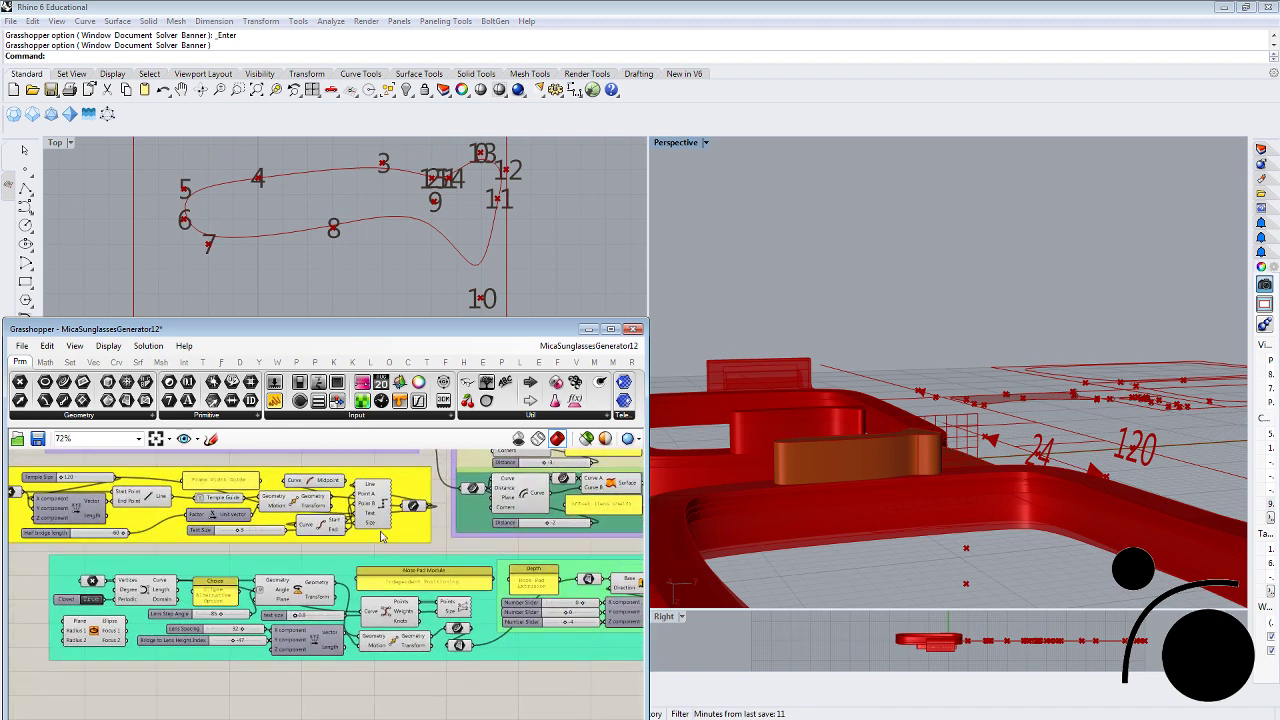
scroll(402, 539, down, 2)
right_drag(594, 509, 365, 549)
right_drag(535, 537, 221, 478)
right_drag(408, 488, 312, 603)
scroll(338, 592, up, 6)
scroll(266, 591, down, 1)
right_drag(751, 432, 1276, 425)
right_drag(894, 383, 1049, 428)
scroll(1006, 356, up, 8)
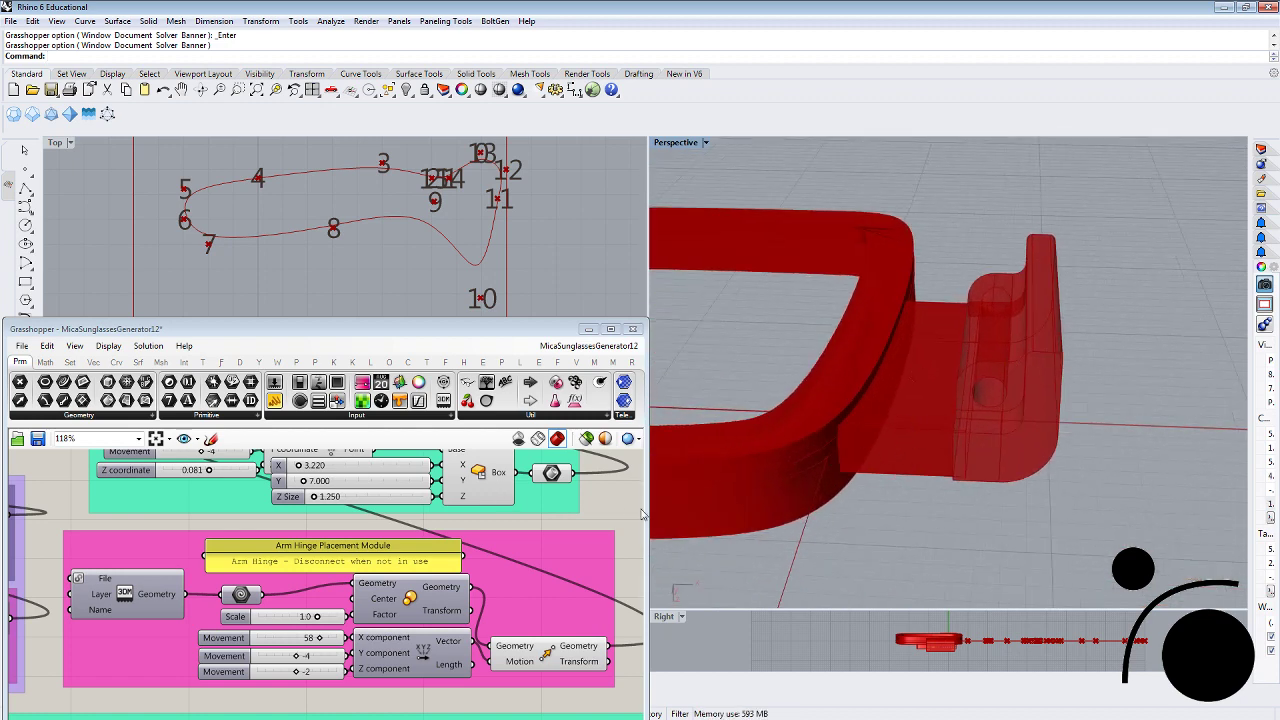
Highlight the geometry of the lens to arm gap filler to inspect it between lens frame and hinge, and deselect it
scroll(640, 515, down, 5)
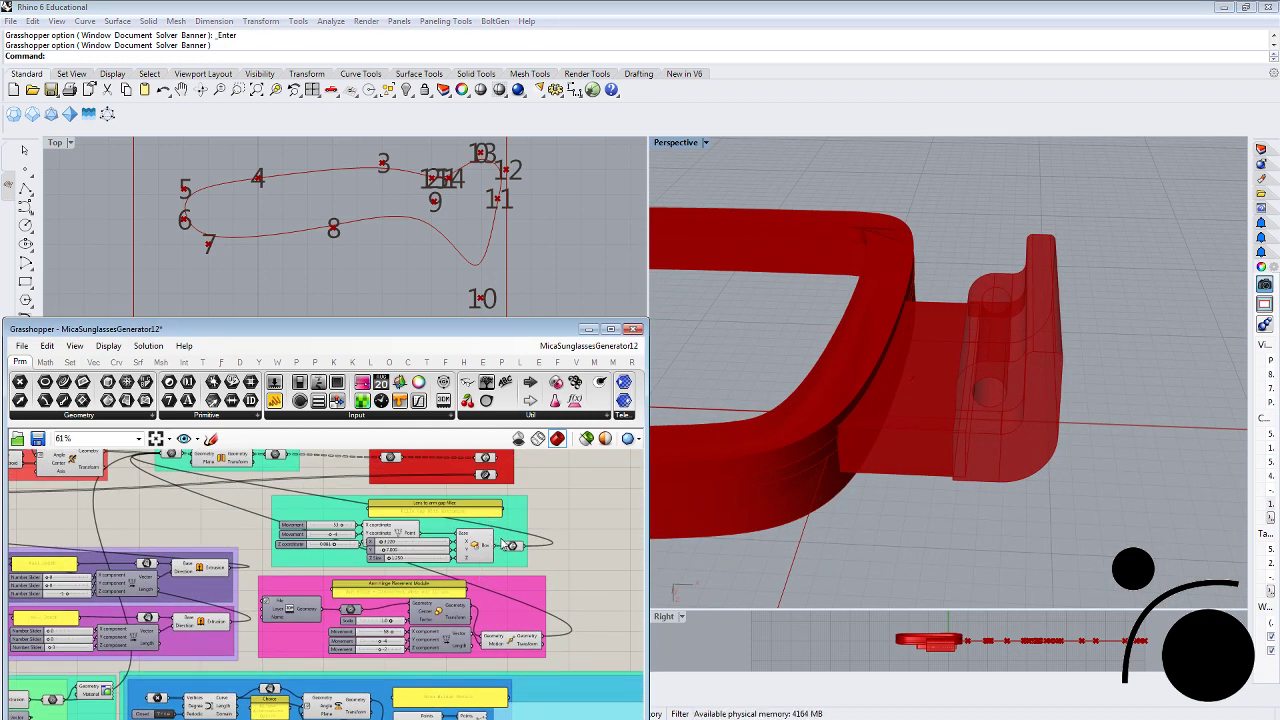
click(510, 545)
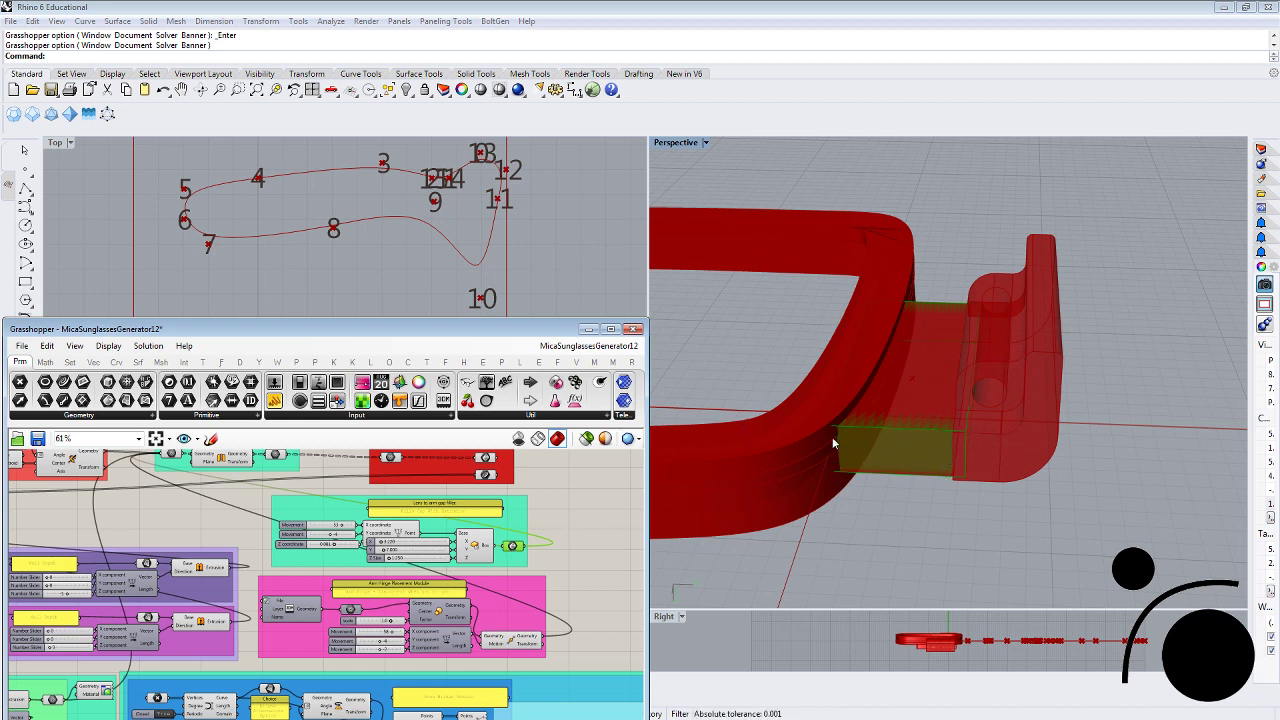
right_drag(835, 450, 965, 478)
click(588, 508)
Select the input geometry of the Final Mirror module to see which frame parts it mirrors, and clear the selection
scroll(588, 508, down, 2)
right_drag(388, 500, 386, 568)
scroll(290, 530, up, 8)
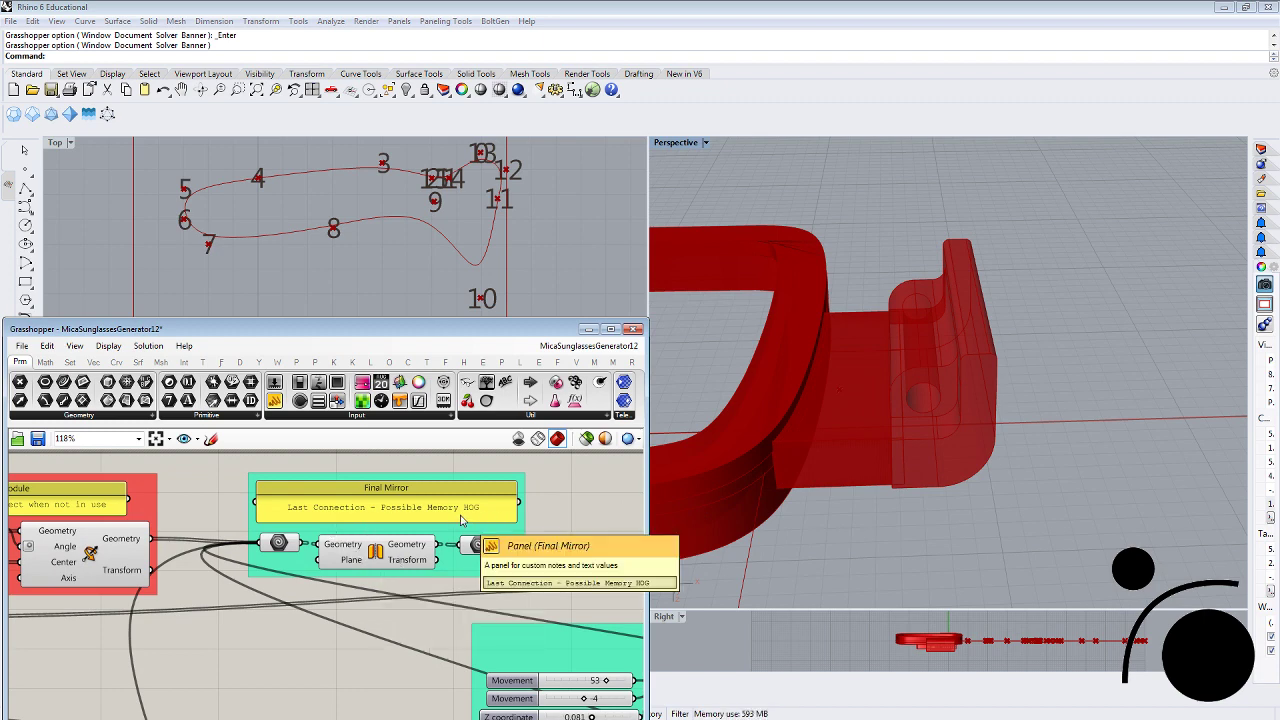
scroll(310, 627, down, 4)
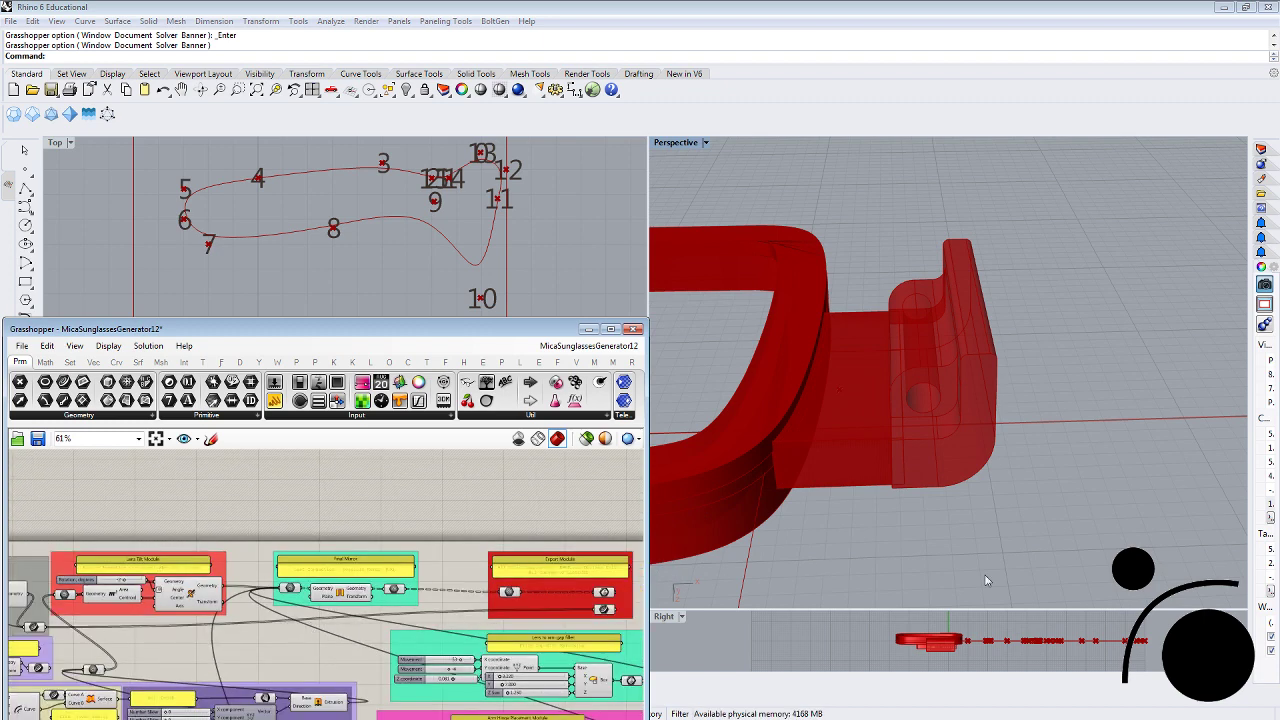
right_drag(1008, 577, 1044, 539)
scroll(960, 512, down, 6)
right_drag(772, 435, 891, 413)
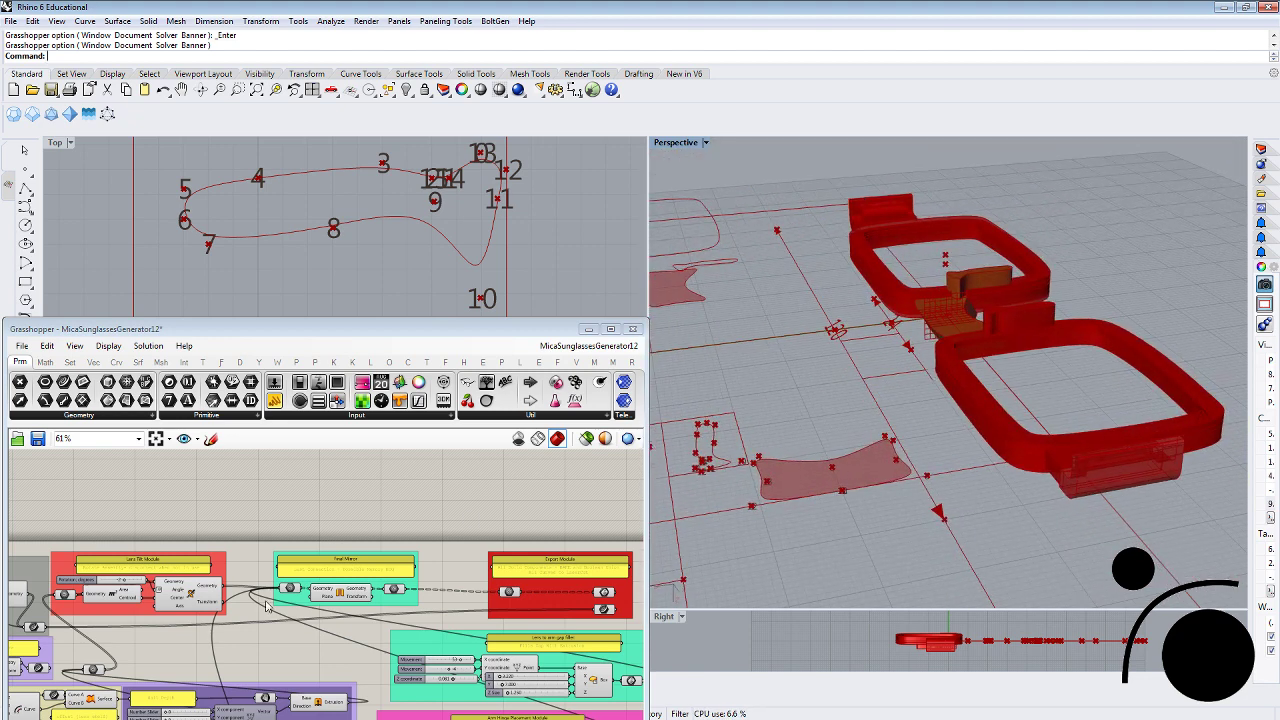
click(288, 589)
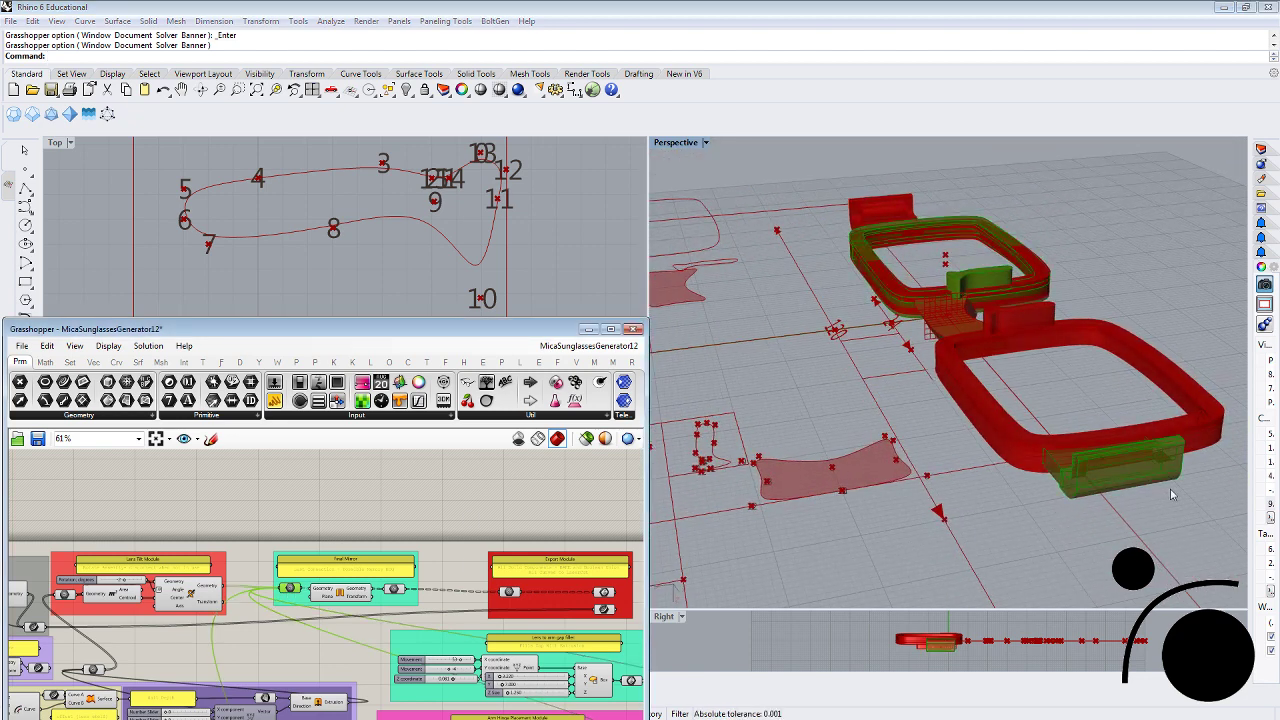
click(470, 562)
Highlight the Export Module's Brep parameter to check which solid parts it holds, and deselect it
scroll(480, 585, up, 3)
click(457, 587)
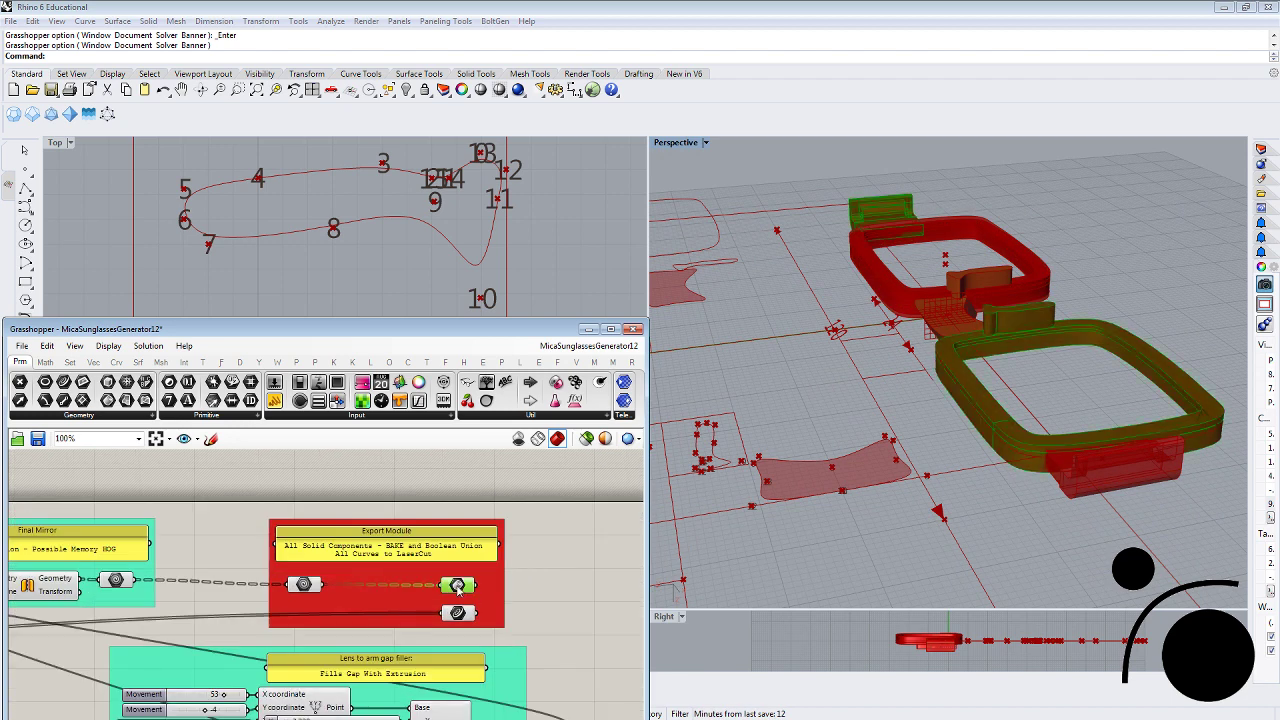
click(577, 586)
scroll(578, 586, down, 2)
right_drag(584, 589, 493, 584)
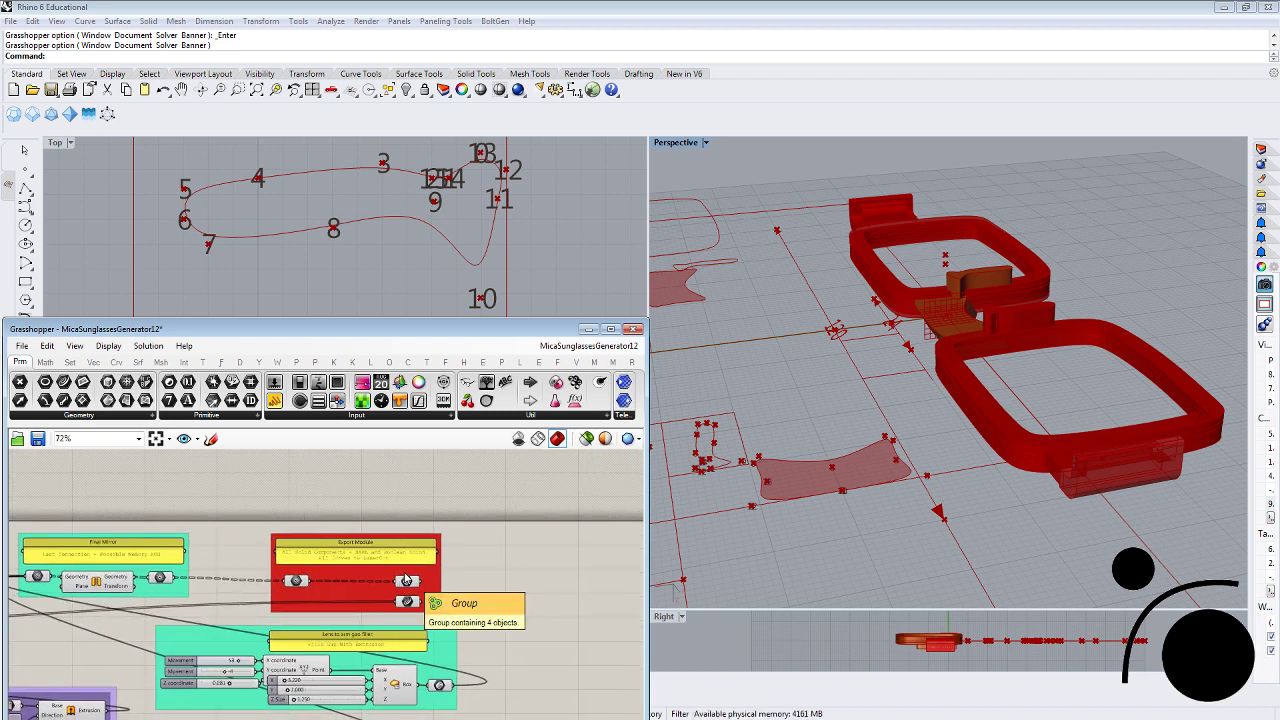
Bake the Export Module's Brep into Rhino with the default attributes and move the baked lens frame off the preview
click(406, 580)
right_click(406, 581)
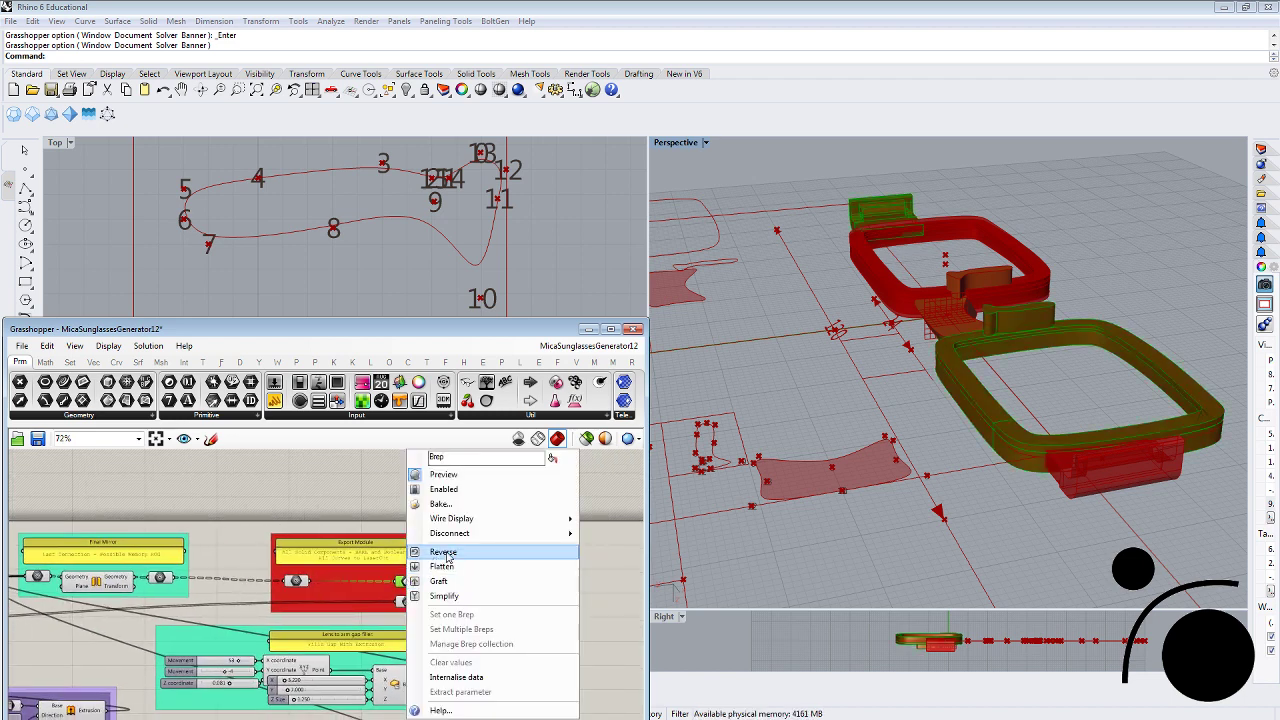
click(462, 506)
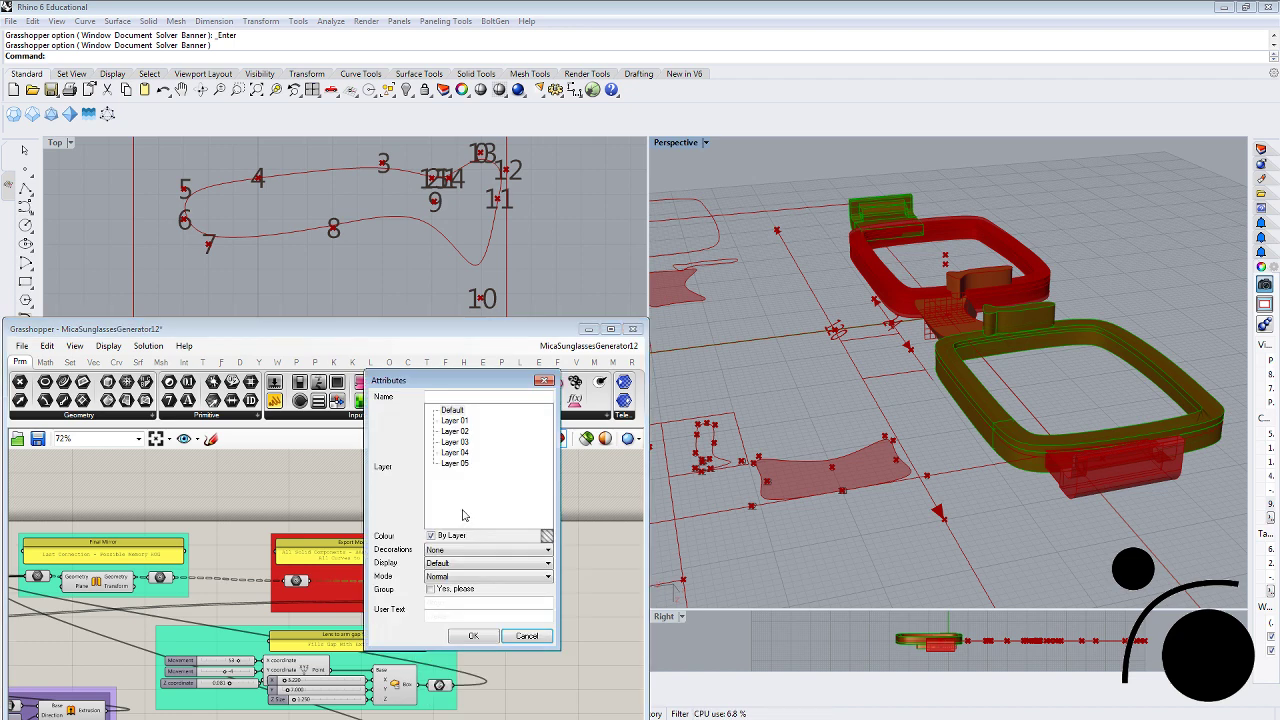
click(474, 641)
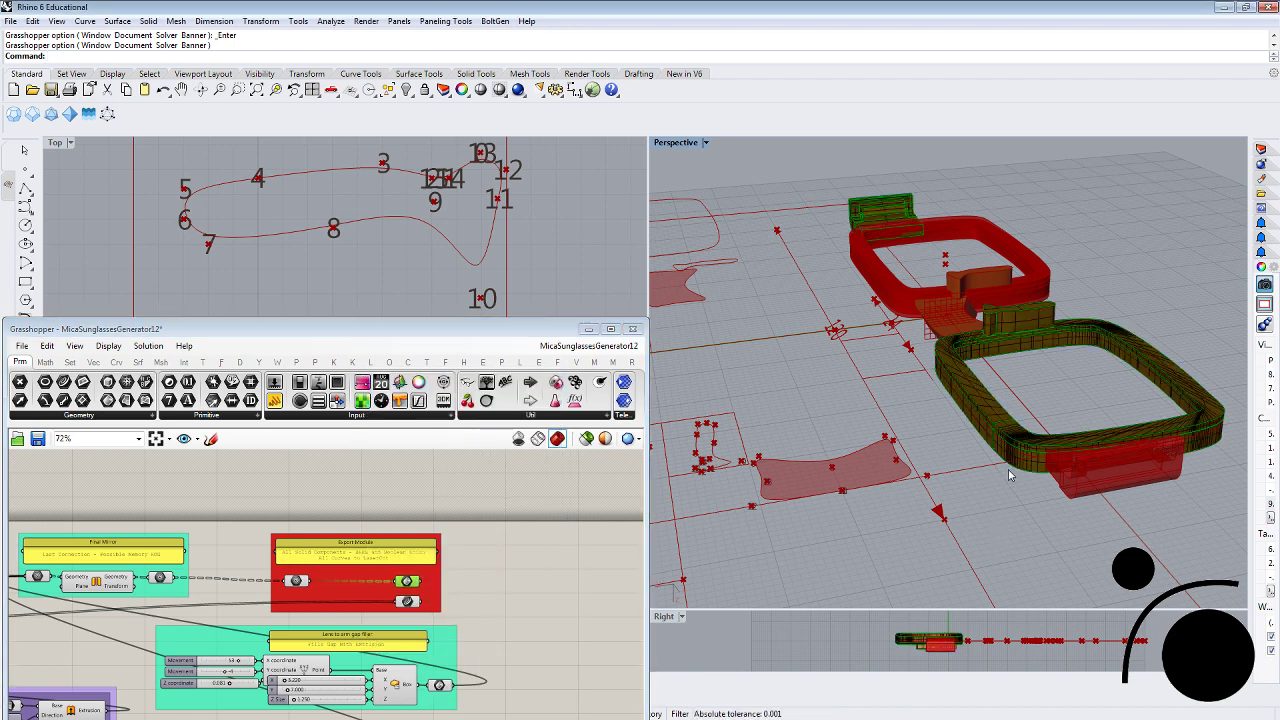
drag(1009, 468, 932, 520)
key(Escape)
Set the Perspective viewport to Shaded display and clear the selection on the Grasshopper canvas
click(705, 142)
click(691, 191)
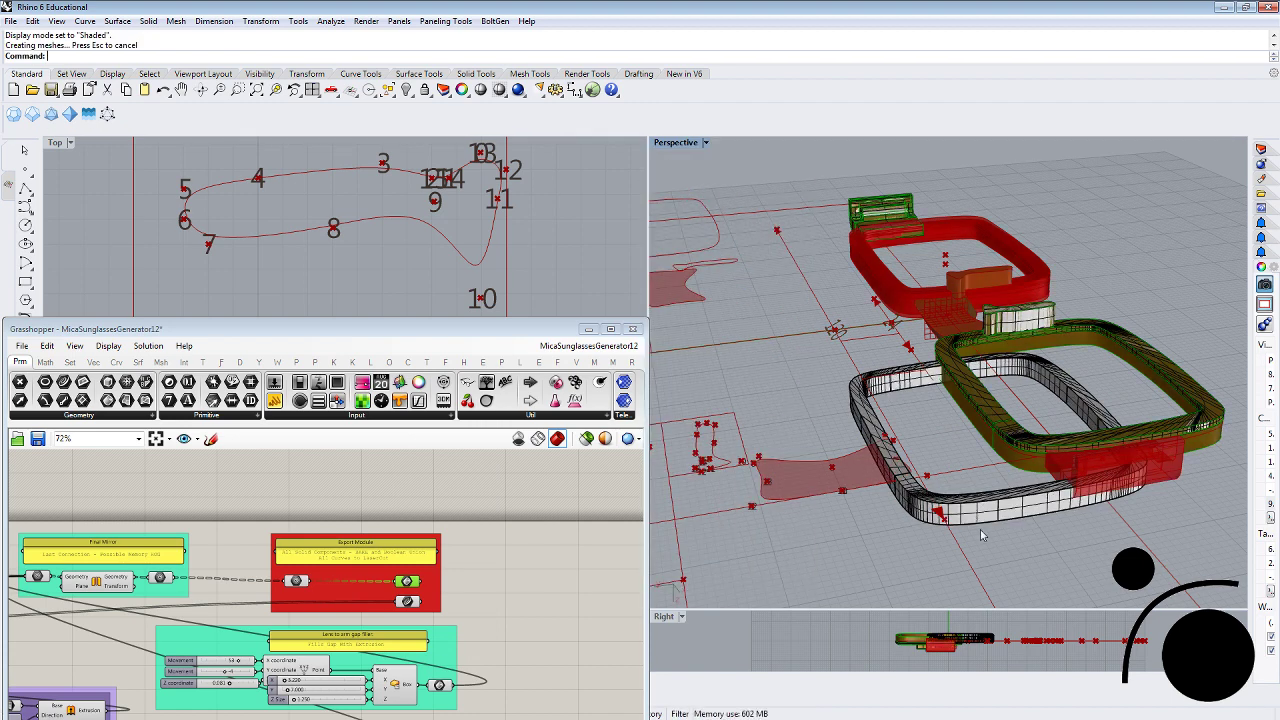
right_drag(998, 548, 966, 531)
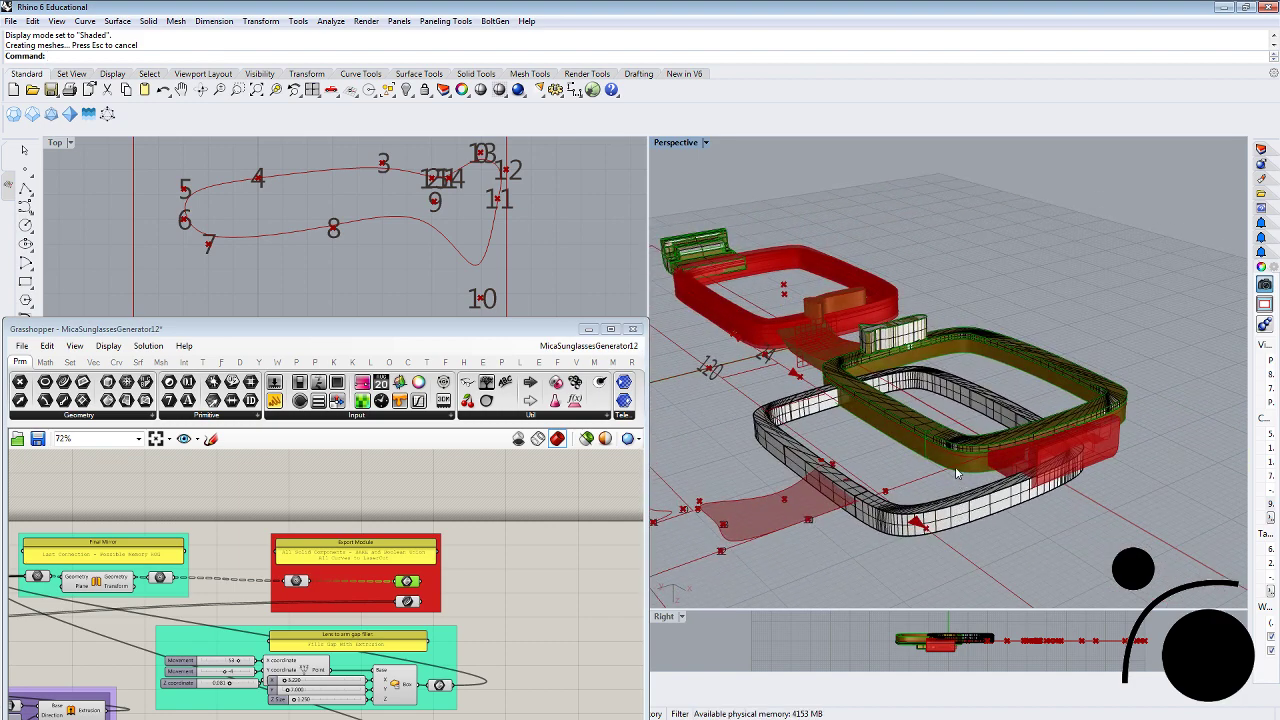
click(505, 553)
scroll(520, 600, down, 2)
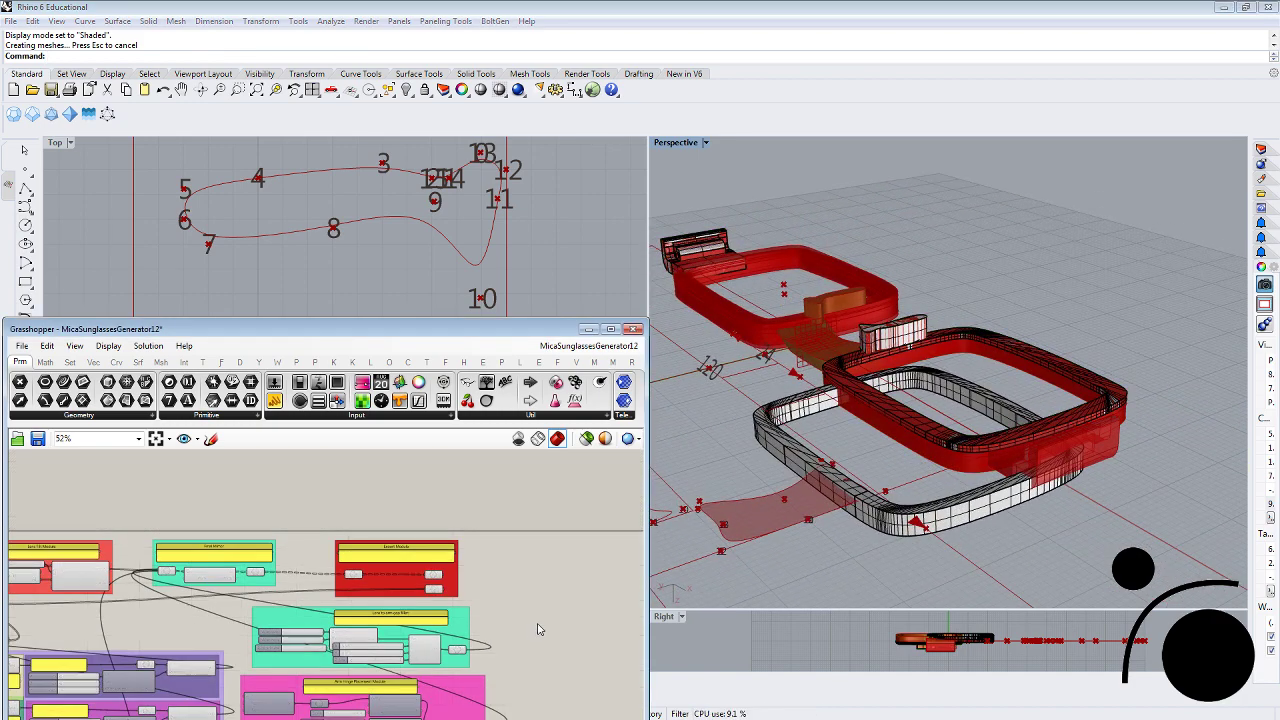
Undo the move of the baked lens frame and the Grasshopper bake
click(744, 430)
key(ctrl+z)
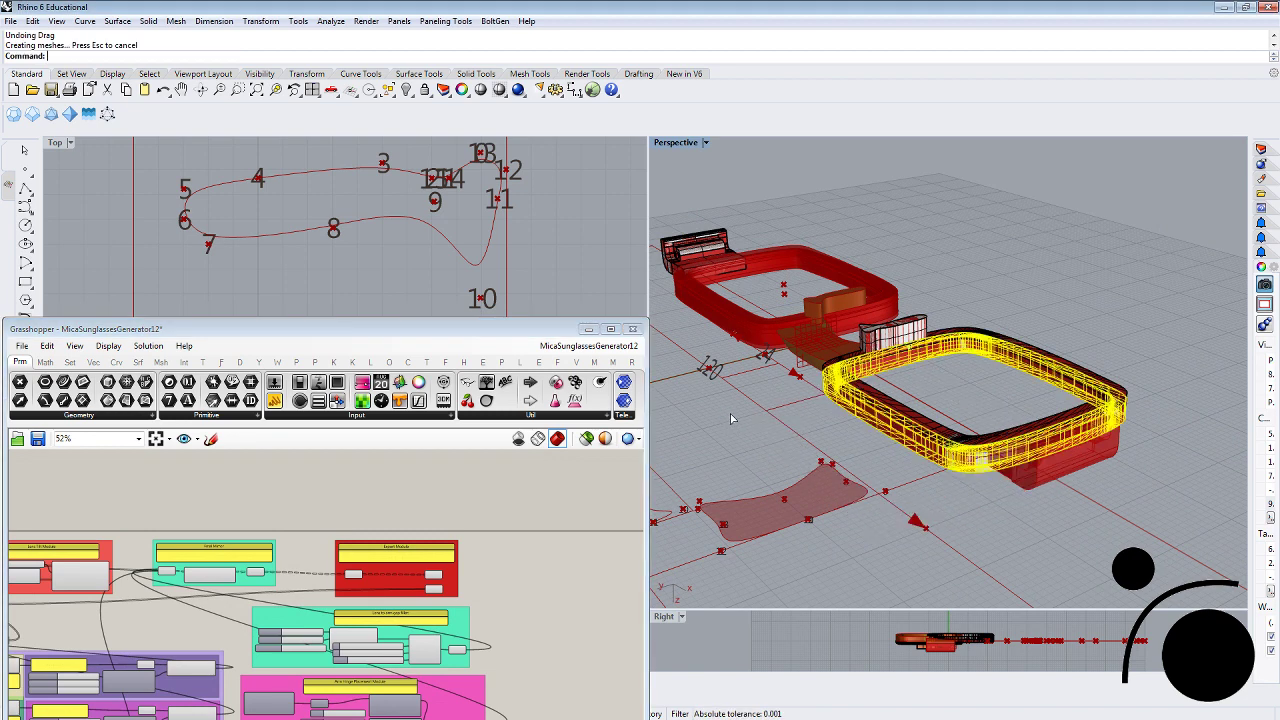
key(ctrl+z)
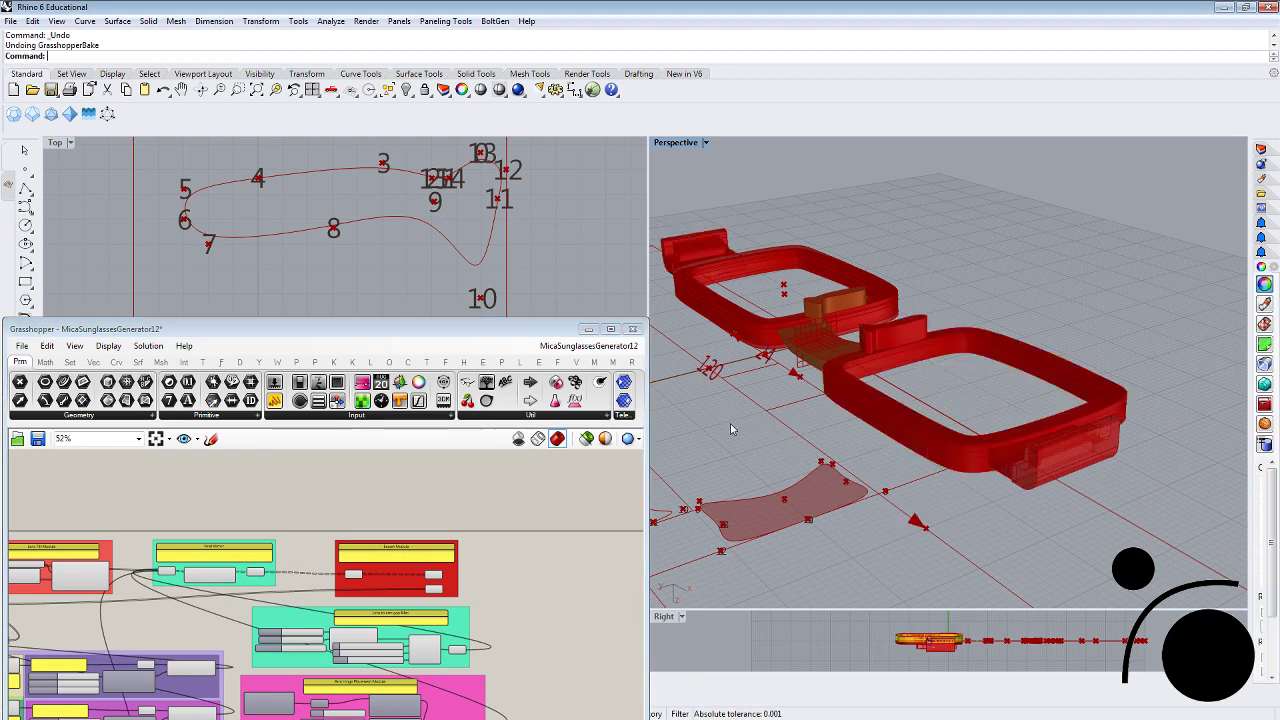
Examine the previewed lens frame, nose pad and bridge from several angles in Perspective
scroll(744, 431, down, 3)
right_drag(805, 440, 793, 466)
scroll(924, 462, down, 4)
right_drag(947, 449, 929, 349)
scroll(883, 263, down, 4)
scroll(942, 364, up, 8)
right_drag(981, 382, 1000, 334)
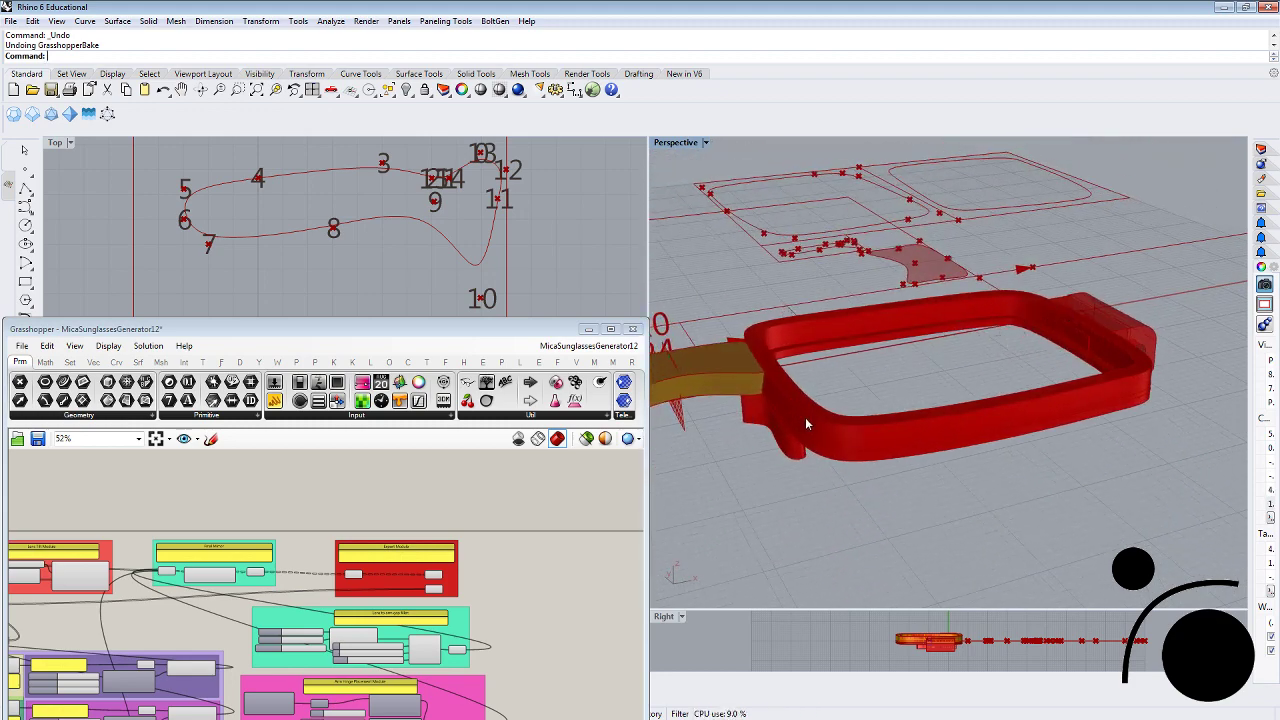
Review the lens shelf offset distances and the two Wall Depth extrusion groups on the canvas
click(532, 618)
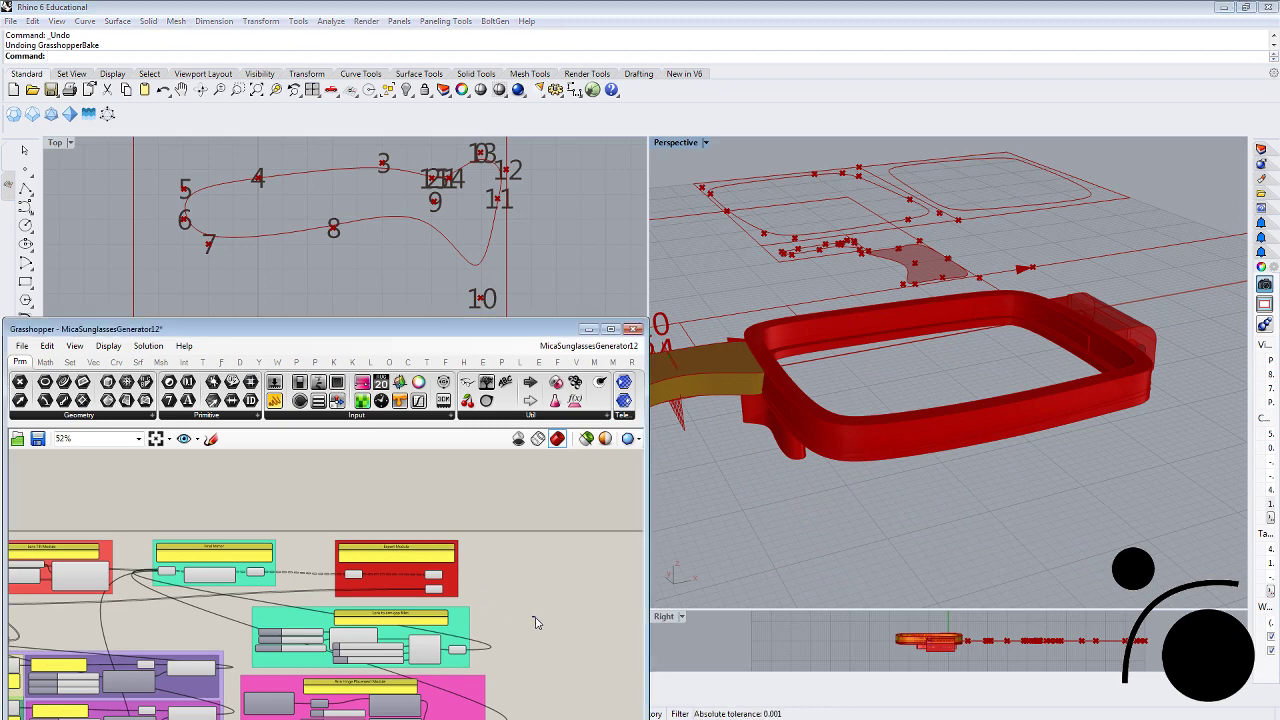
scroll(534, 620, down, 2)
right_drag(449, 585, 614, 489)
scroll(290, 560, up, 4)
scroll(289, 557, up, 4)
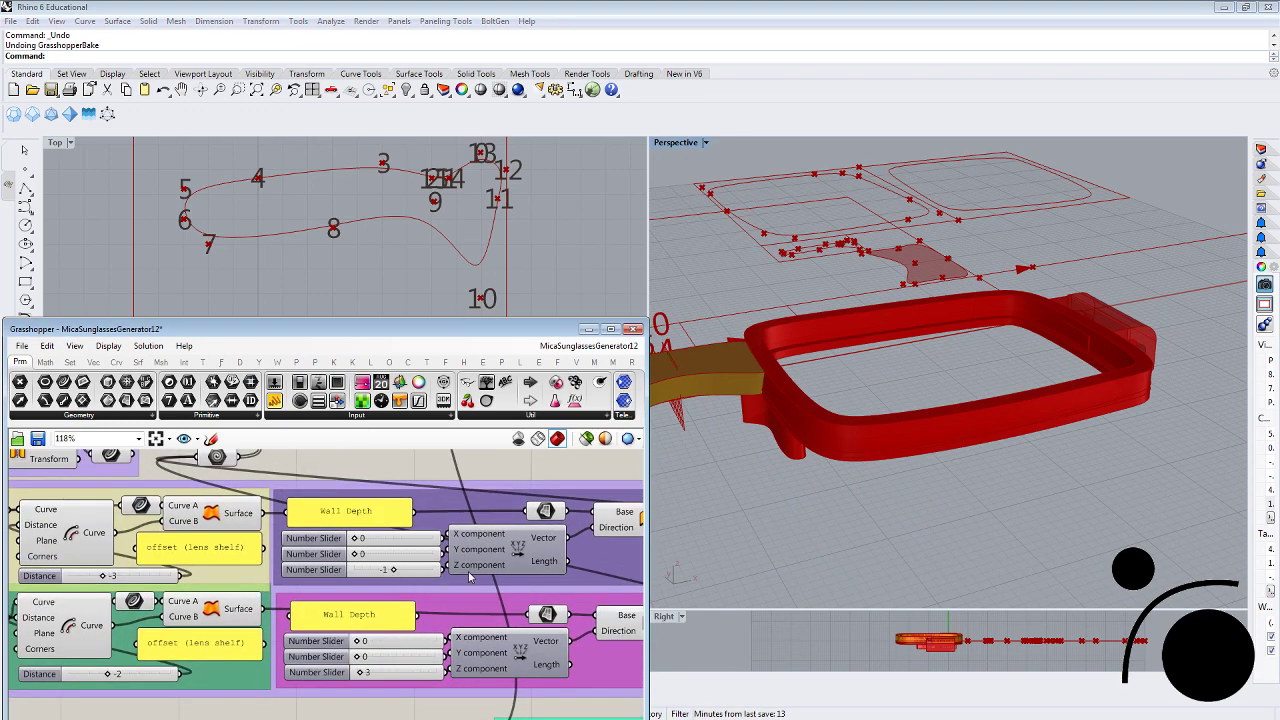
scroll(231, 590, down, 3)
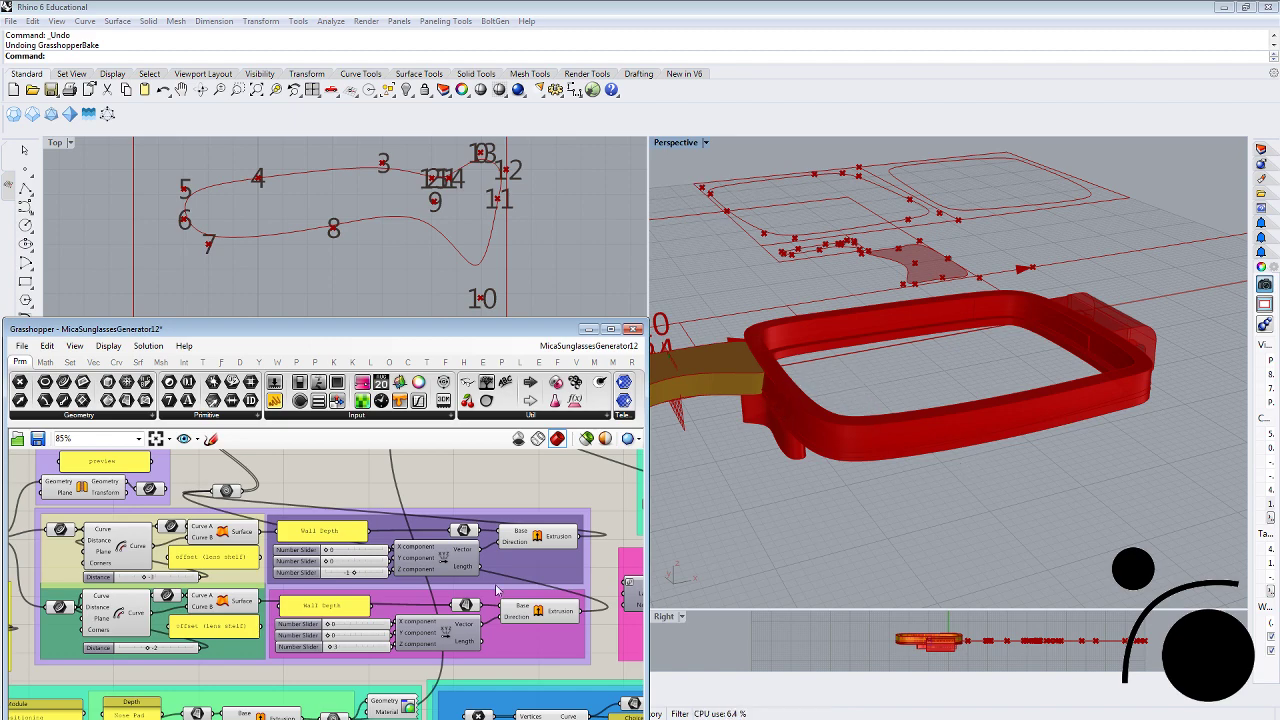
Review the Nose Bridge Module with its depth extrusion and the Bridge Guide group on the canvas
scroll(473, 481, down, 4)
right_drag(303, 520, 428, 547)
scroll(305, 599, up, 3)
right_drag(576, 607, 272, 528)
right_drag(550, 630, 198, 568)
right_drag(440, 589, 312, 577)
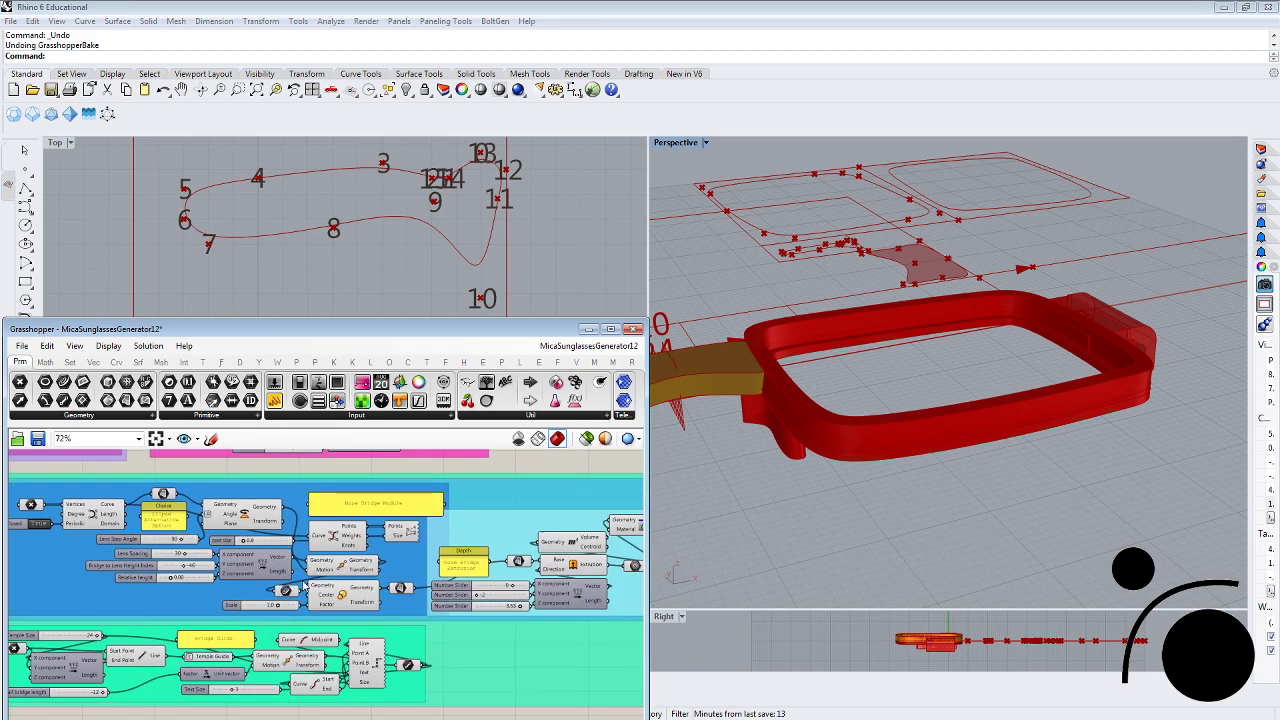
scroll(290, 585, down, 2)
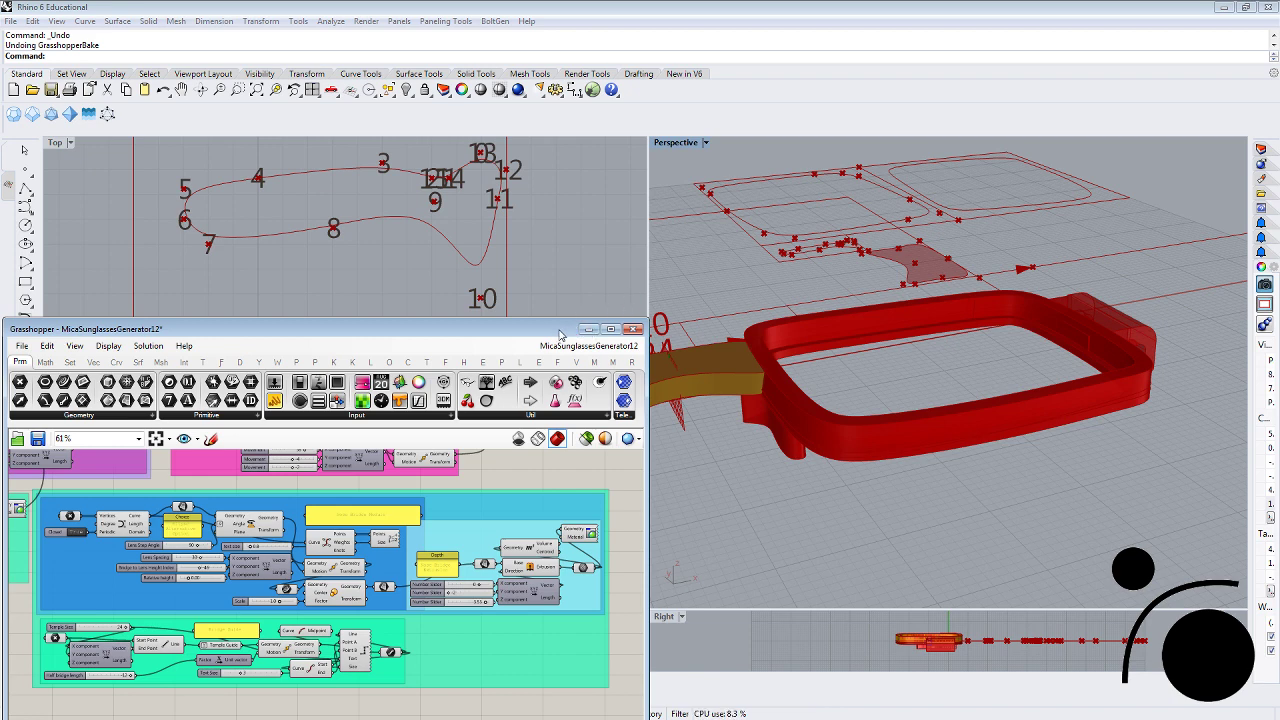
scroll(521, 478, down, 5)
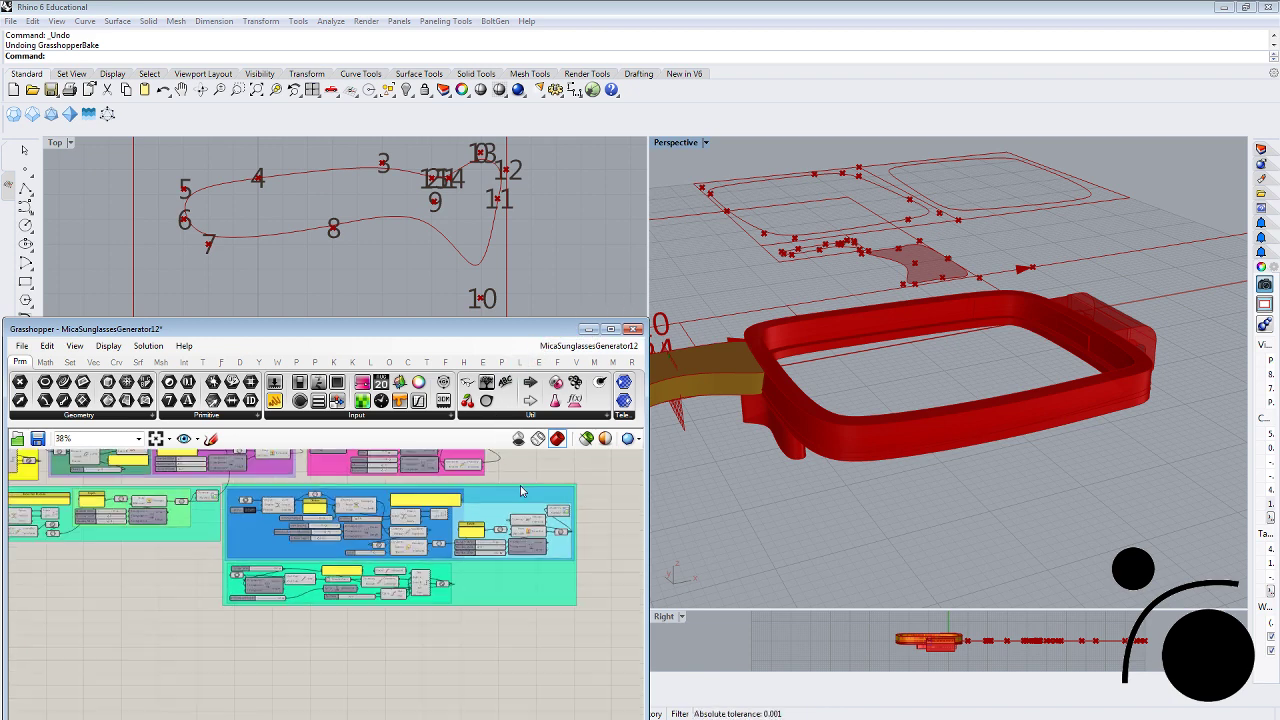